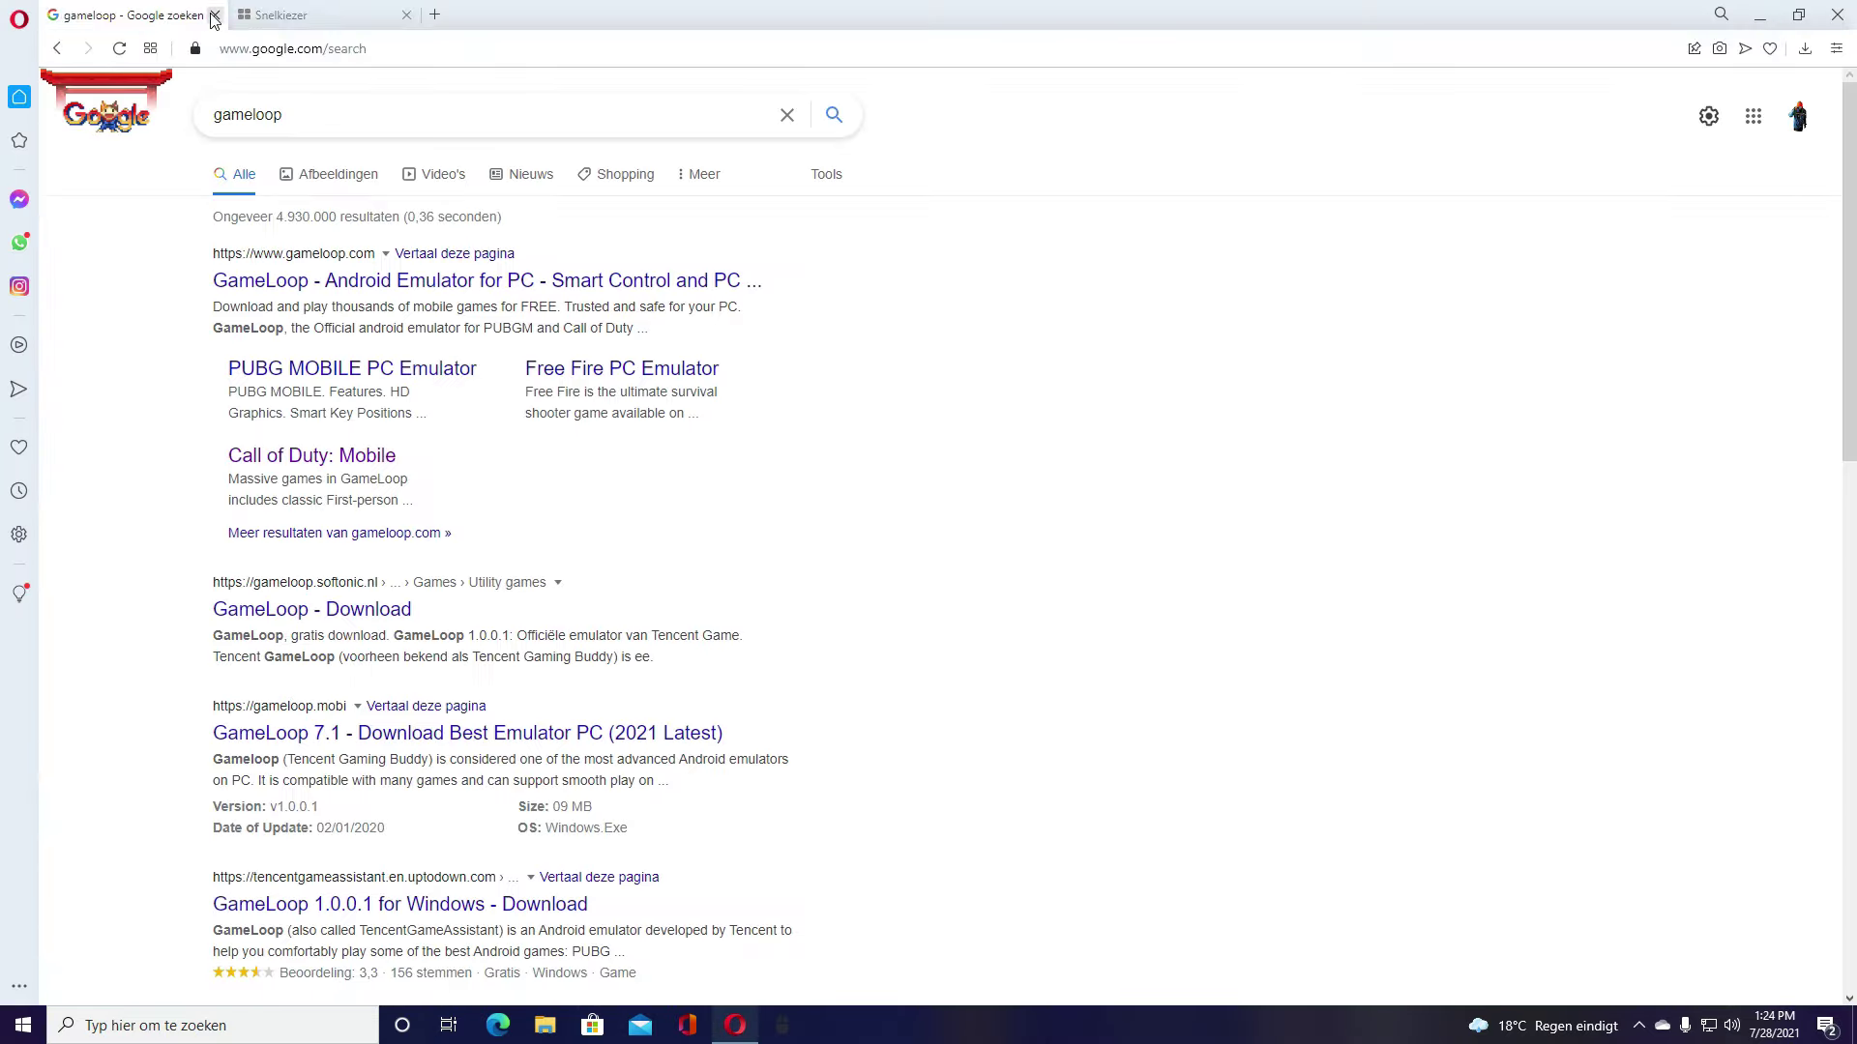
- Close the old results tab, search Google for 'gameloop', and open the gameloop.com result
{"action": "left_click", "coordinate": [215, 15]}
{"action": "left_click", "coordinate": [767, 151]}
{"action": "type", "text": "ga"}
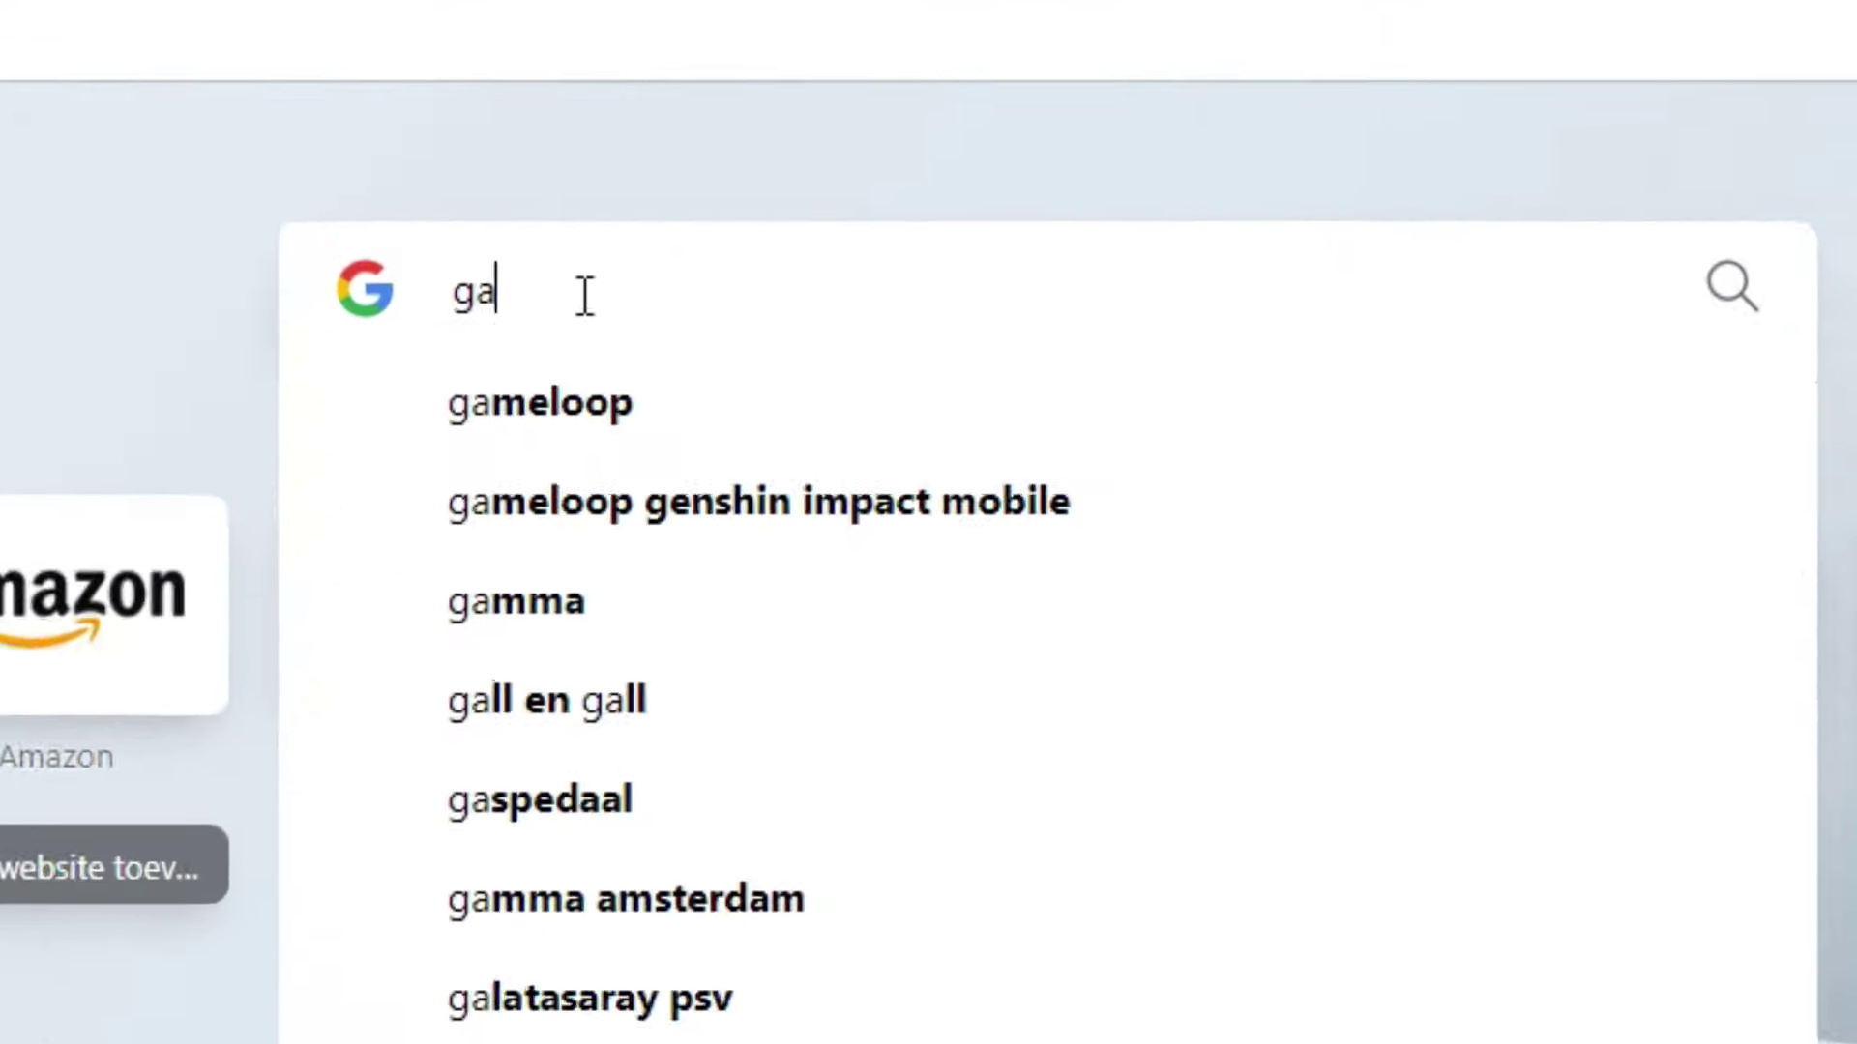
{"action": "type", "text": "nme"}
{"action": "key", "text": "BackSpace"}
{"action": "key", "text": "BackSpace"}
{"action": "key", "text": "BackSpace"}
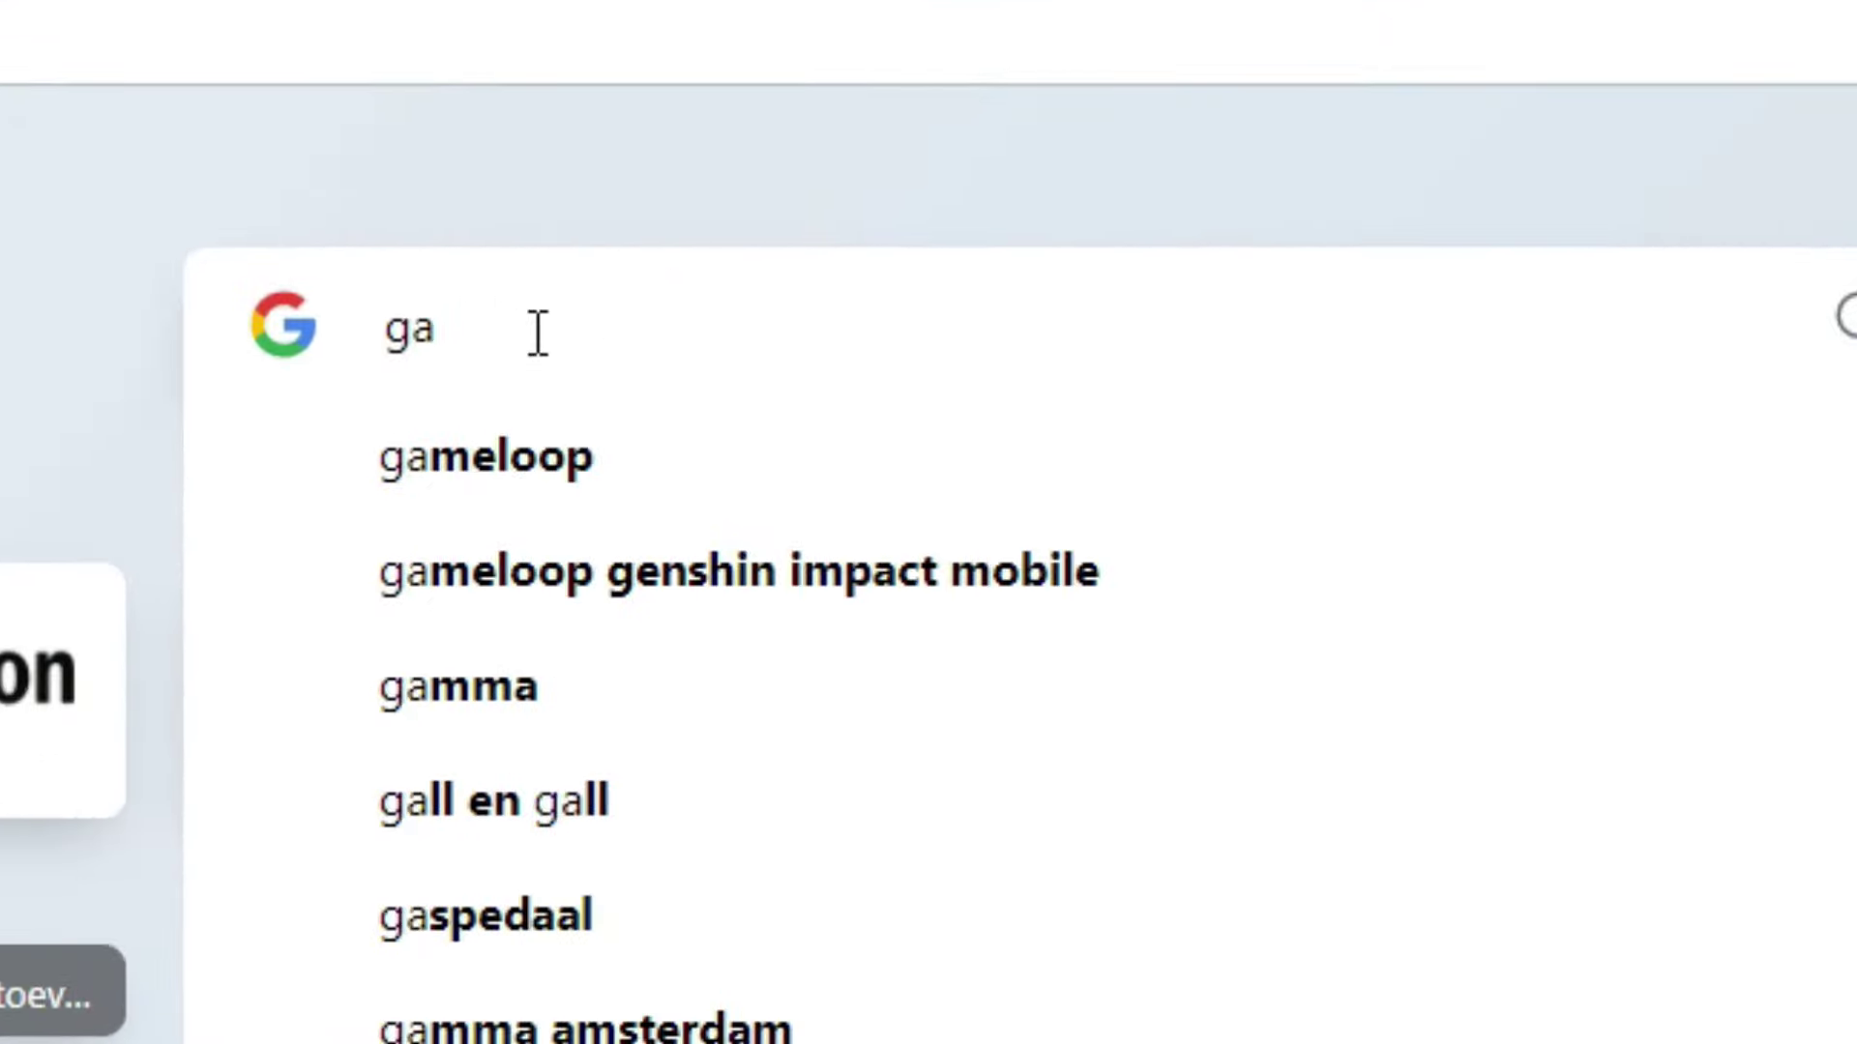
{"action": "type", "text": "meloop"}
{"action": "key", "text": "BackSpace"}
{"action": "key", "text": "BackSpace"}
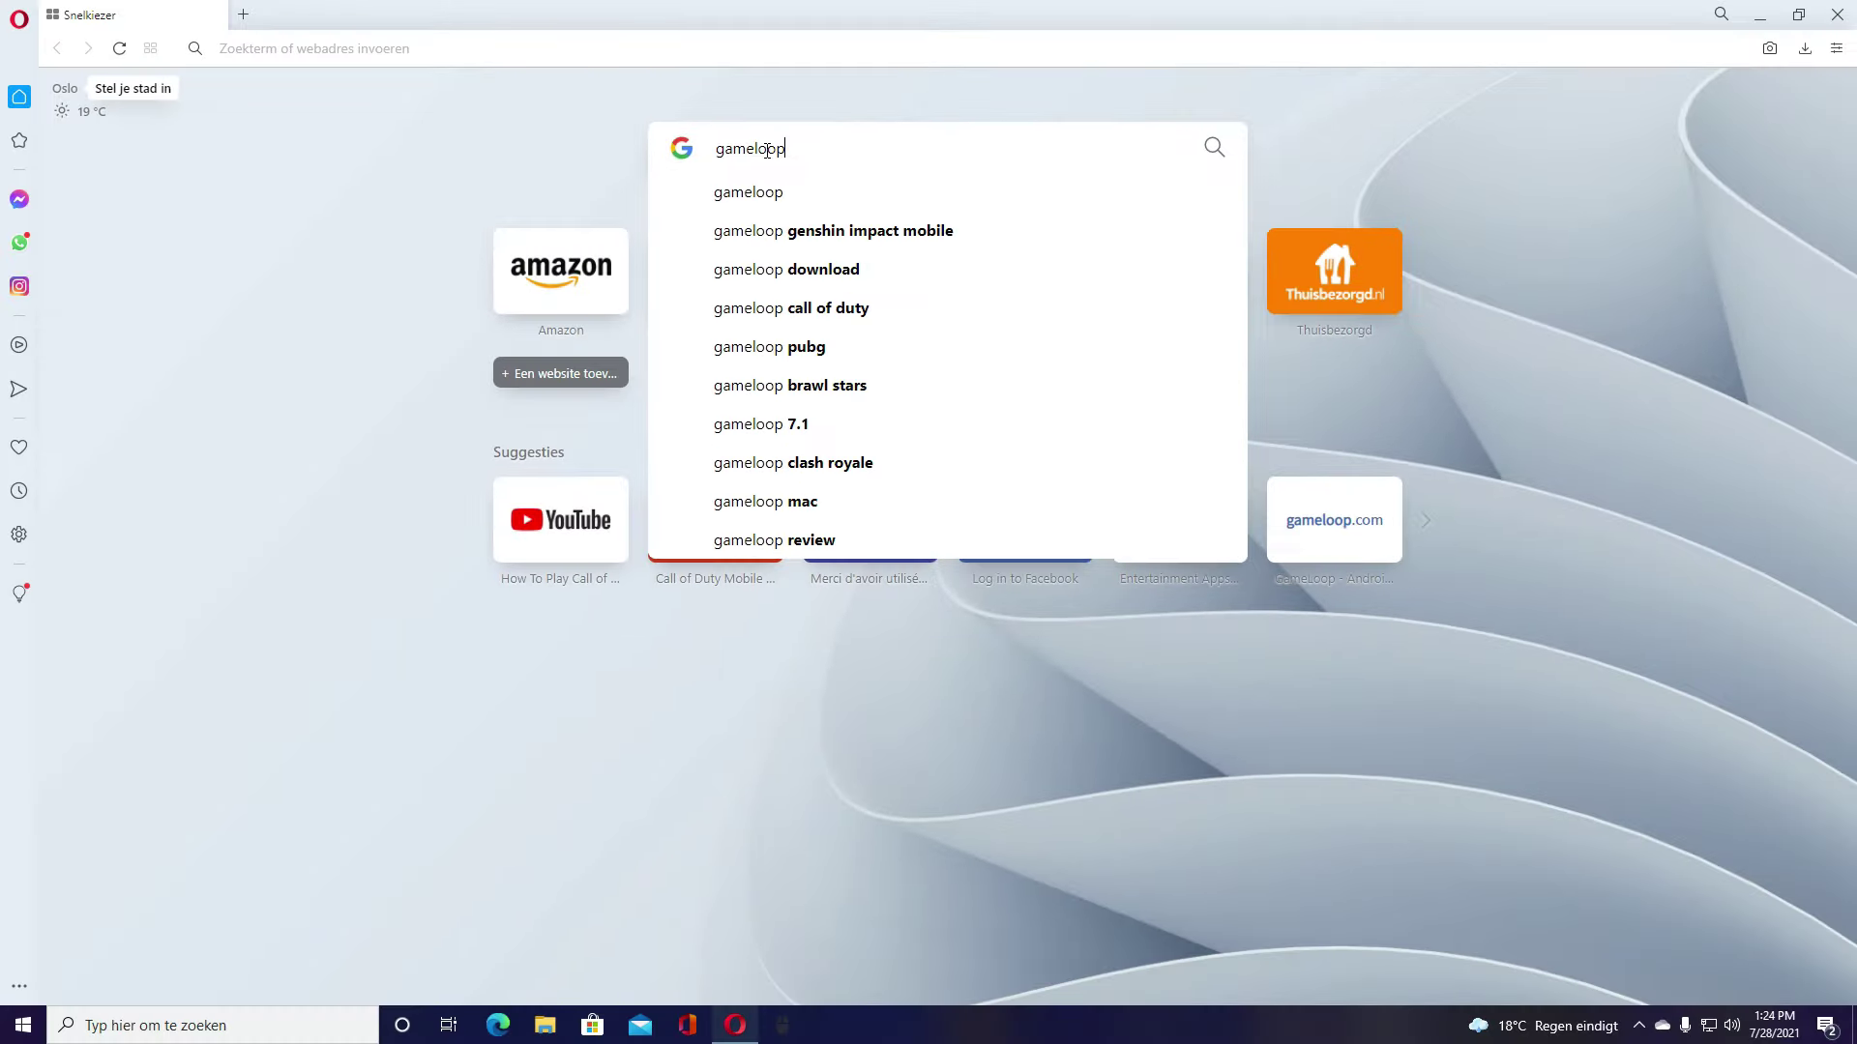
{"action": "key", "text": "Return"}
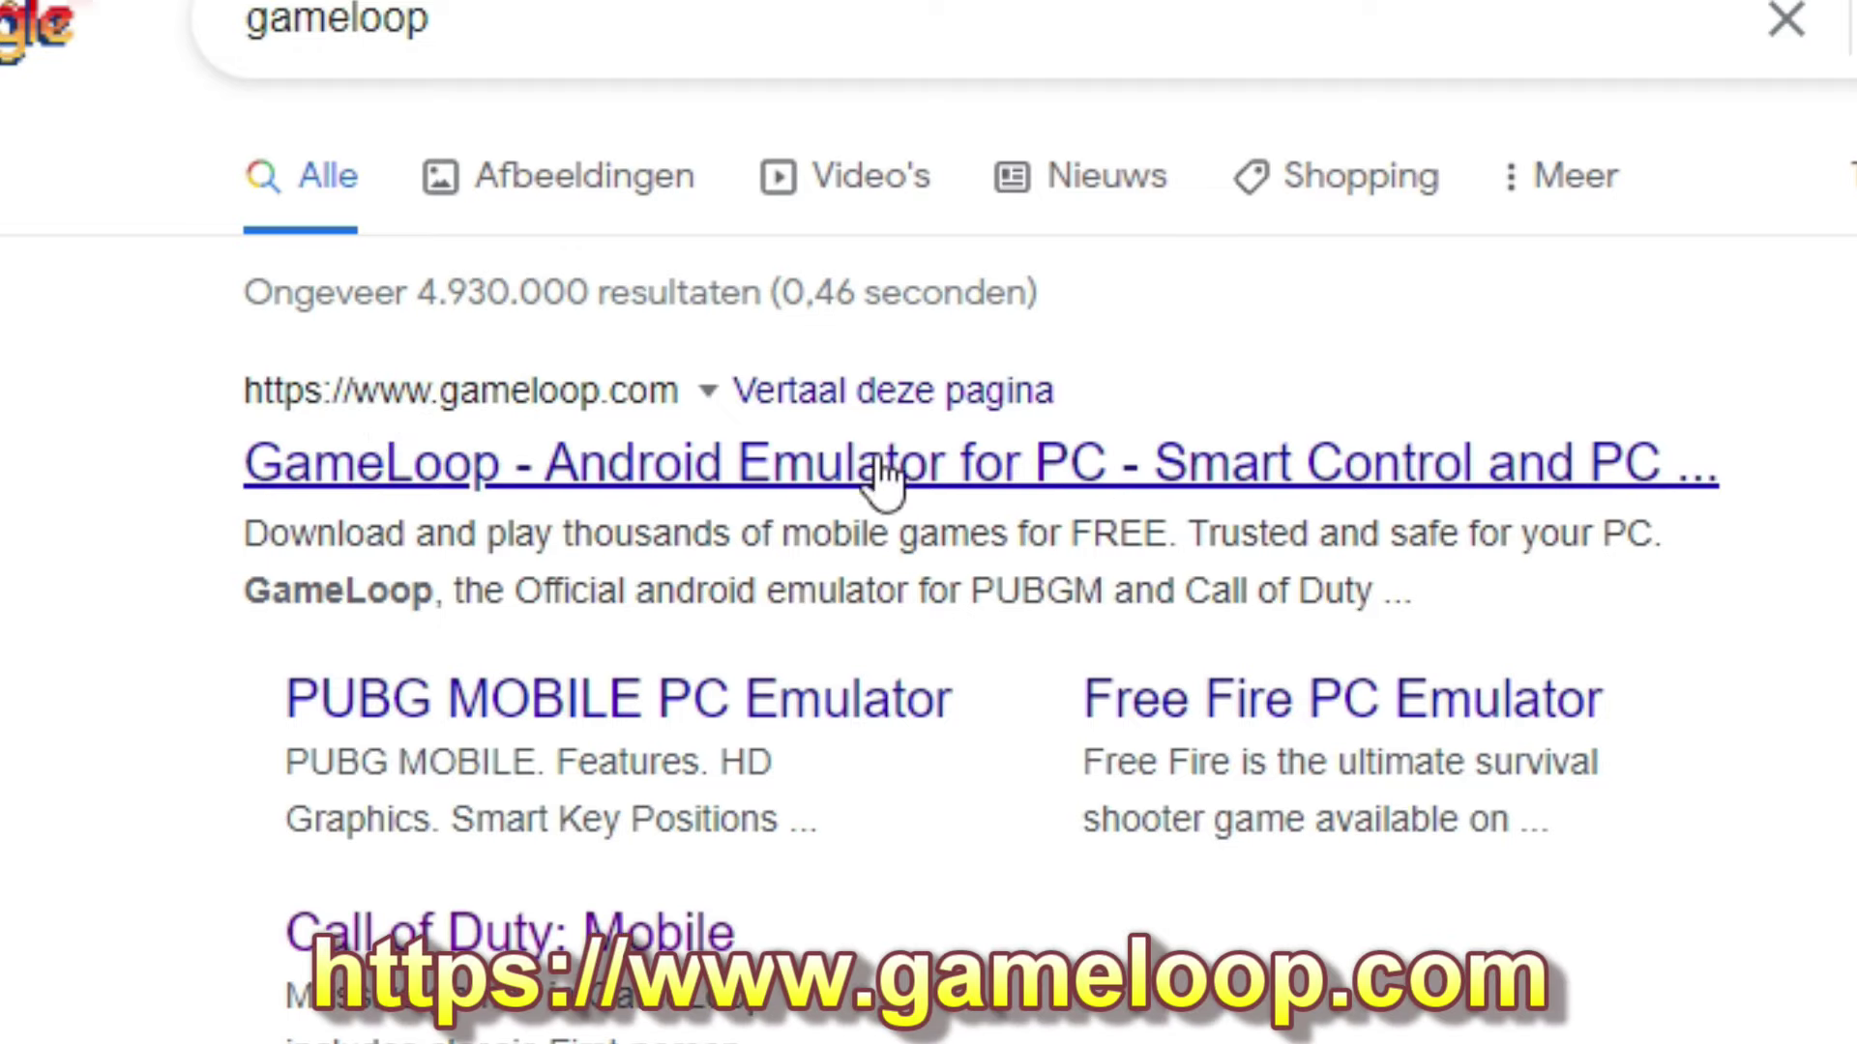
{"action": "mouse_move", "coordinate": [243, 390]}
{"action": "left_mouse_down"}
{"action": "mouse_move", "coordinate": [1036, 393]}
{"action": "mouse_move", "coordinate": [473, 393]}
{"action": "mouse_move", "coordinate": [477, 365]}
{"action": "left_mouse_up"}
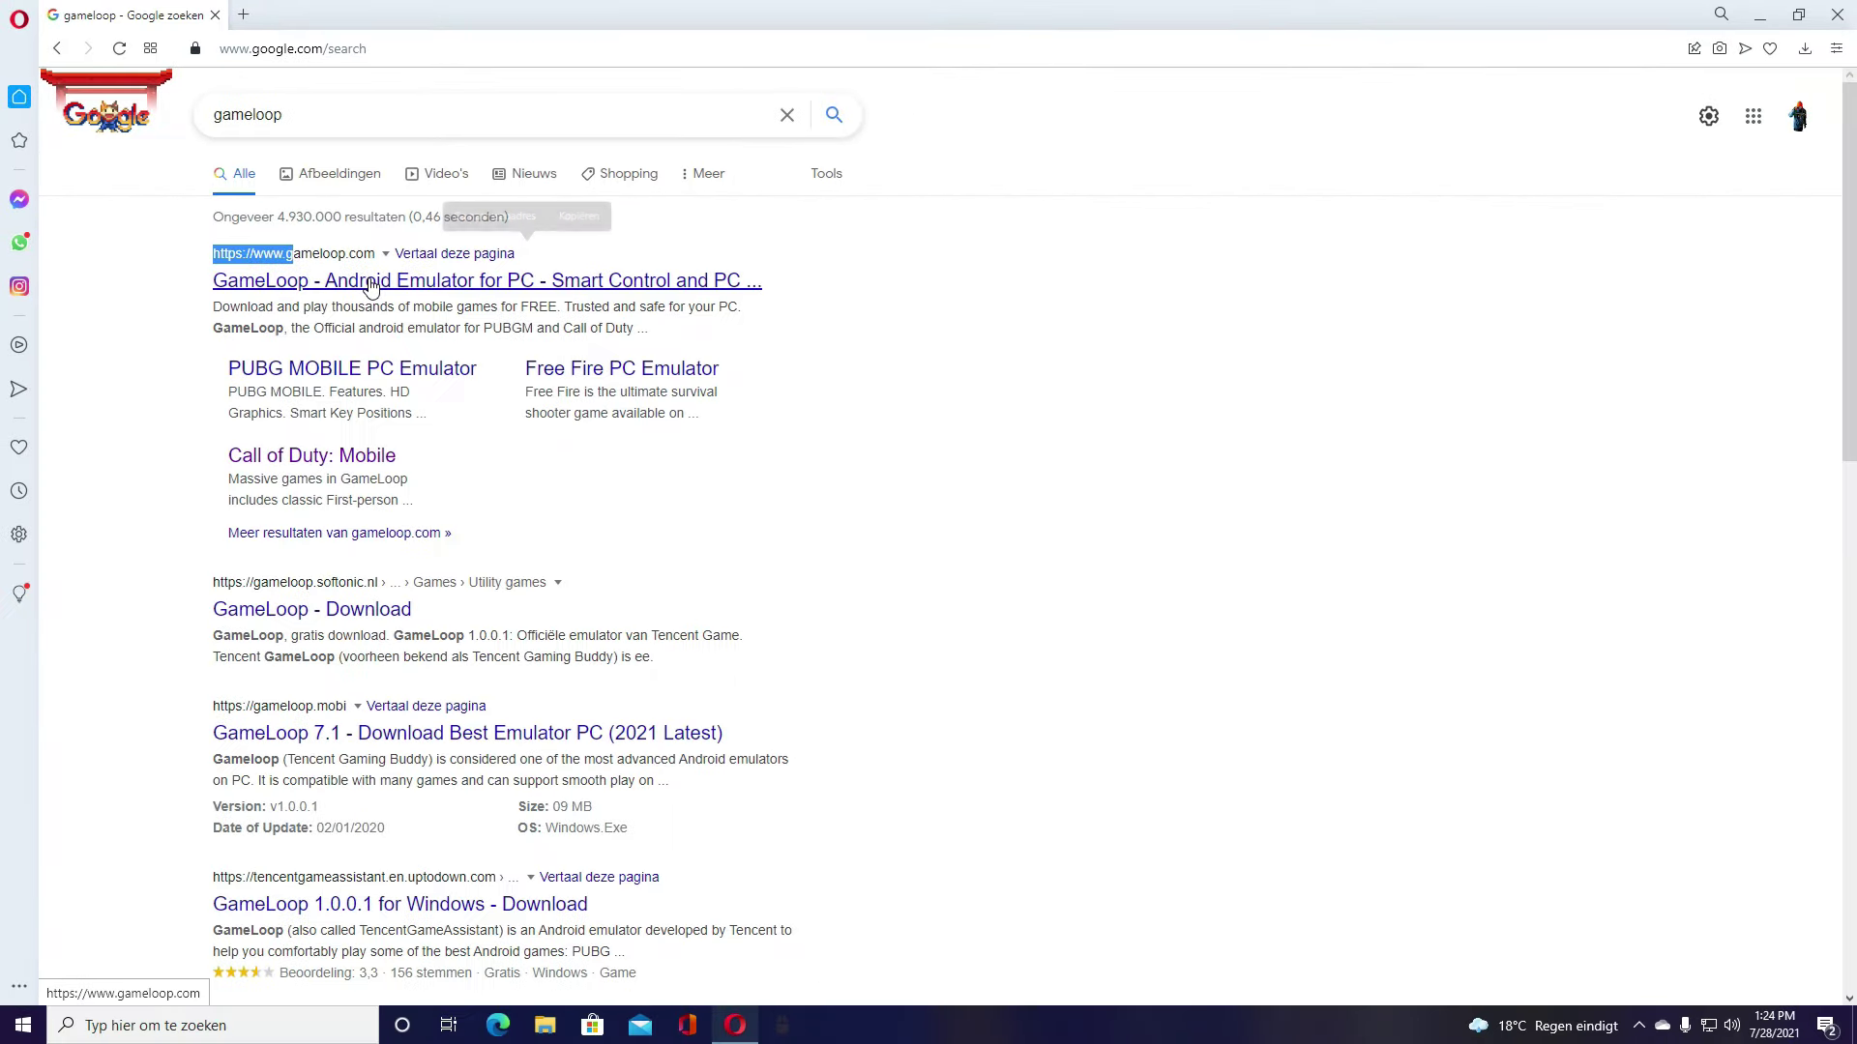
{"action": "left_click", "coordinate": [432, 320]}
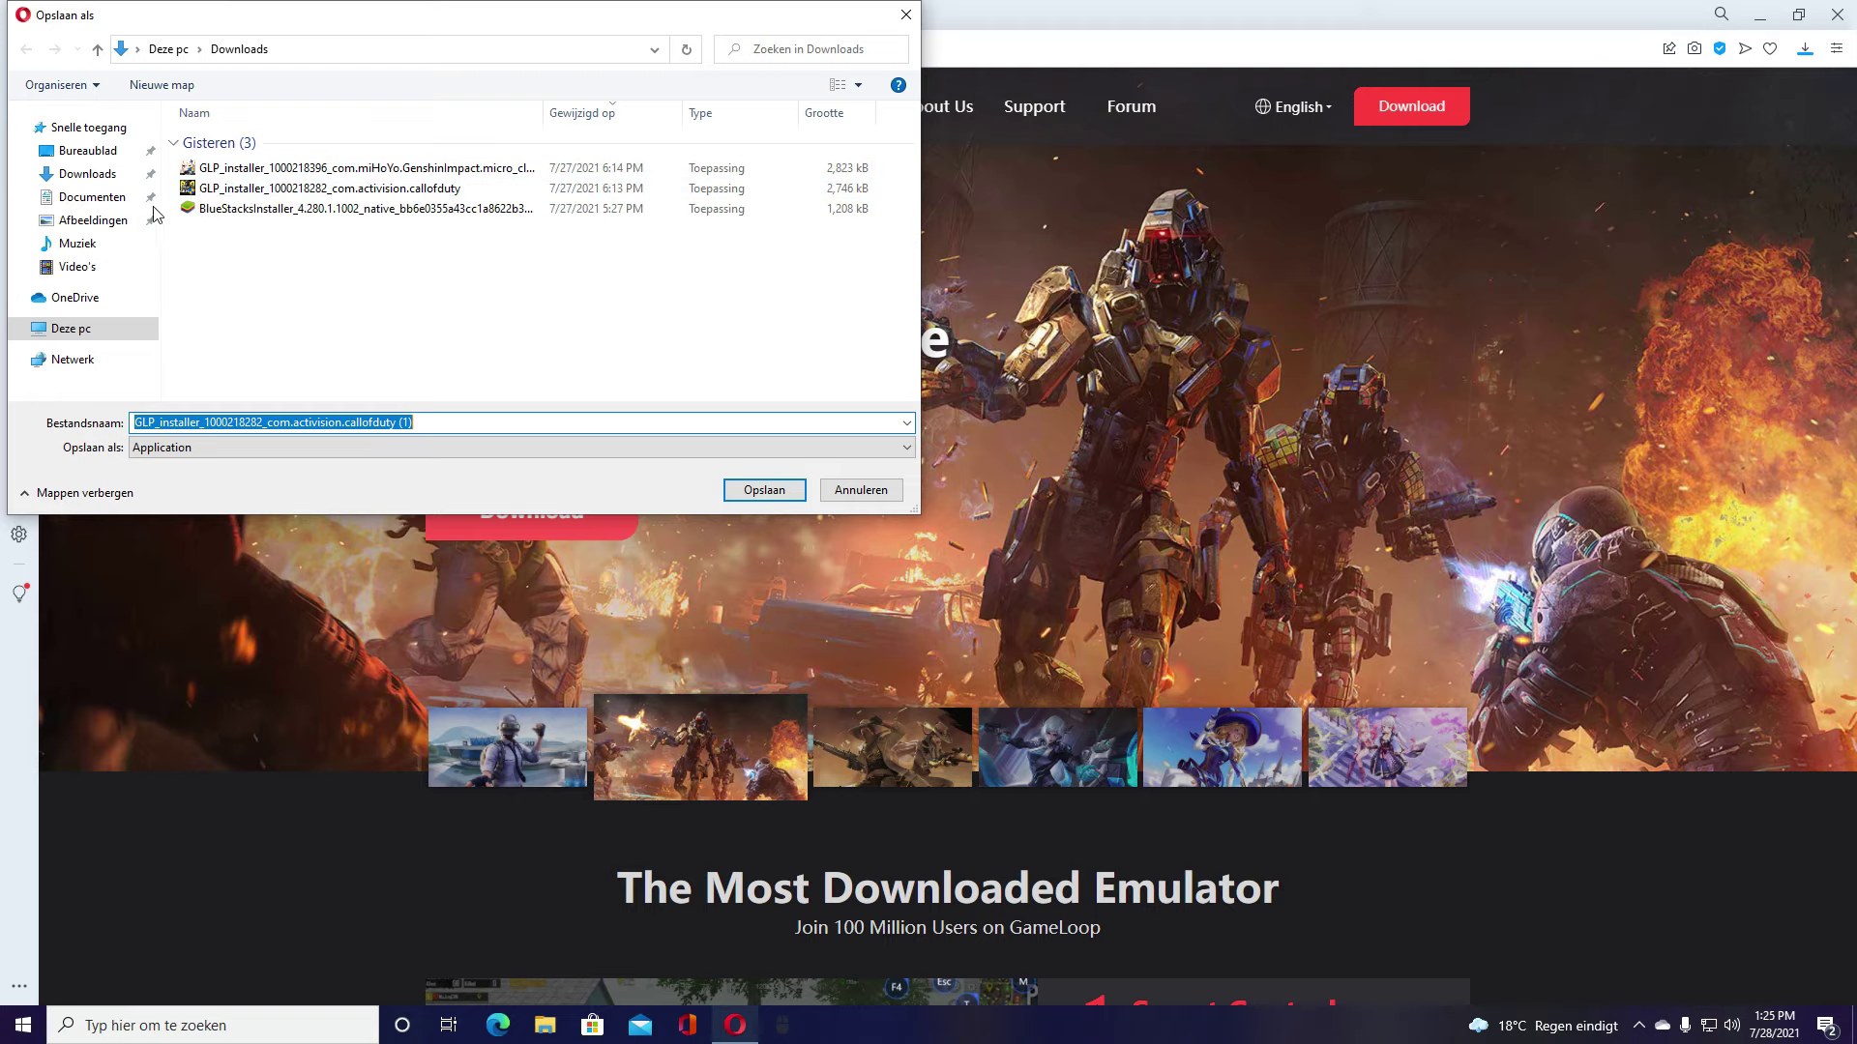
- Cancel the installer's Save As dialog and close the Opera browser
{"action": "left_click", "coordinate": [114, 176]}
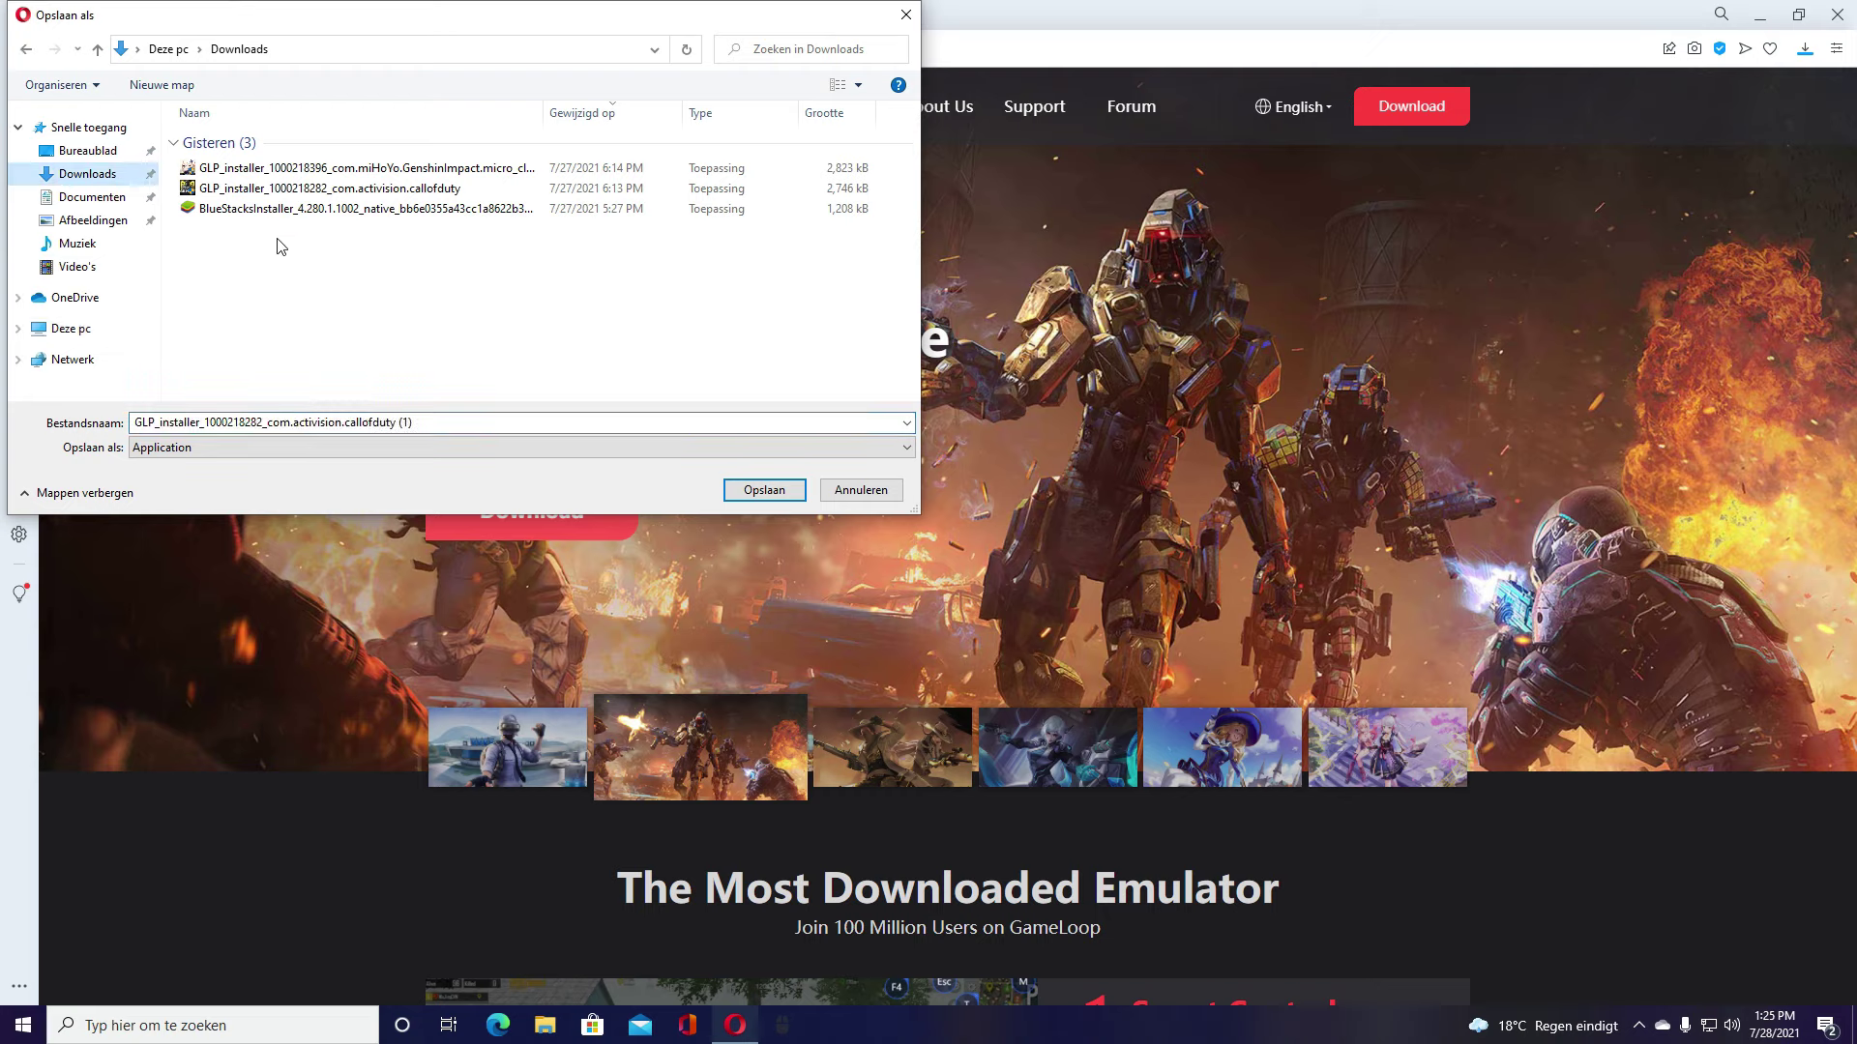
{"action": "left_click", "coordinate": [104, 151]}
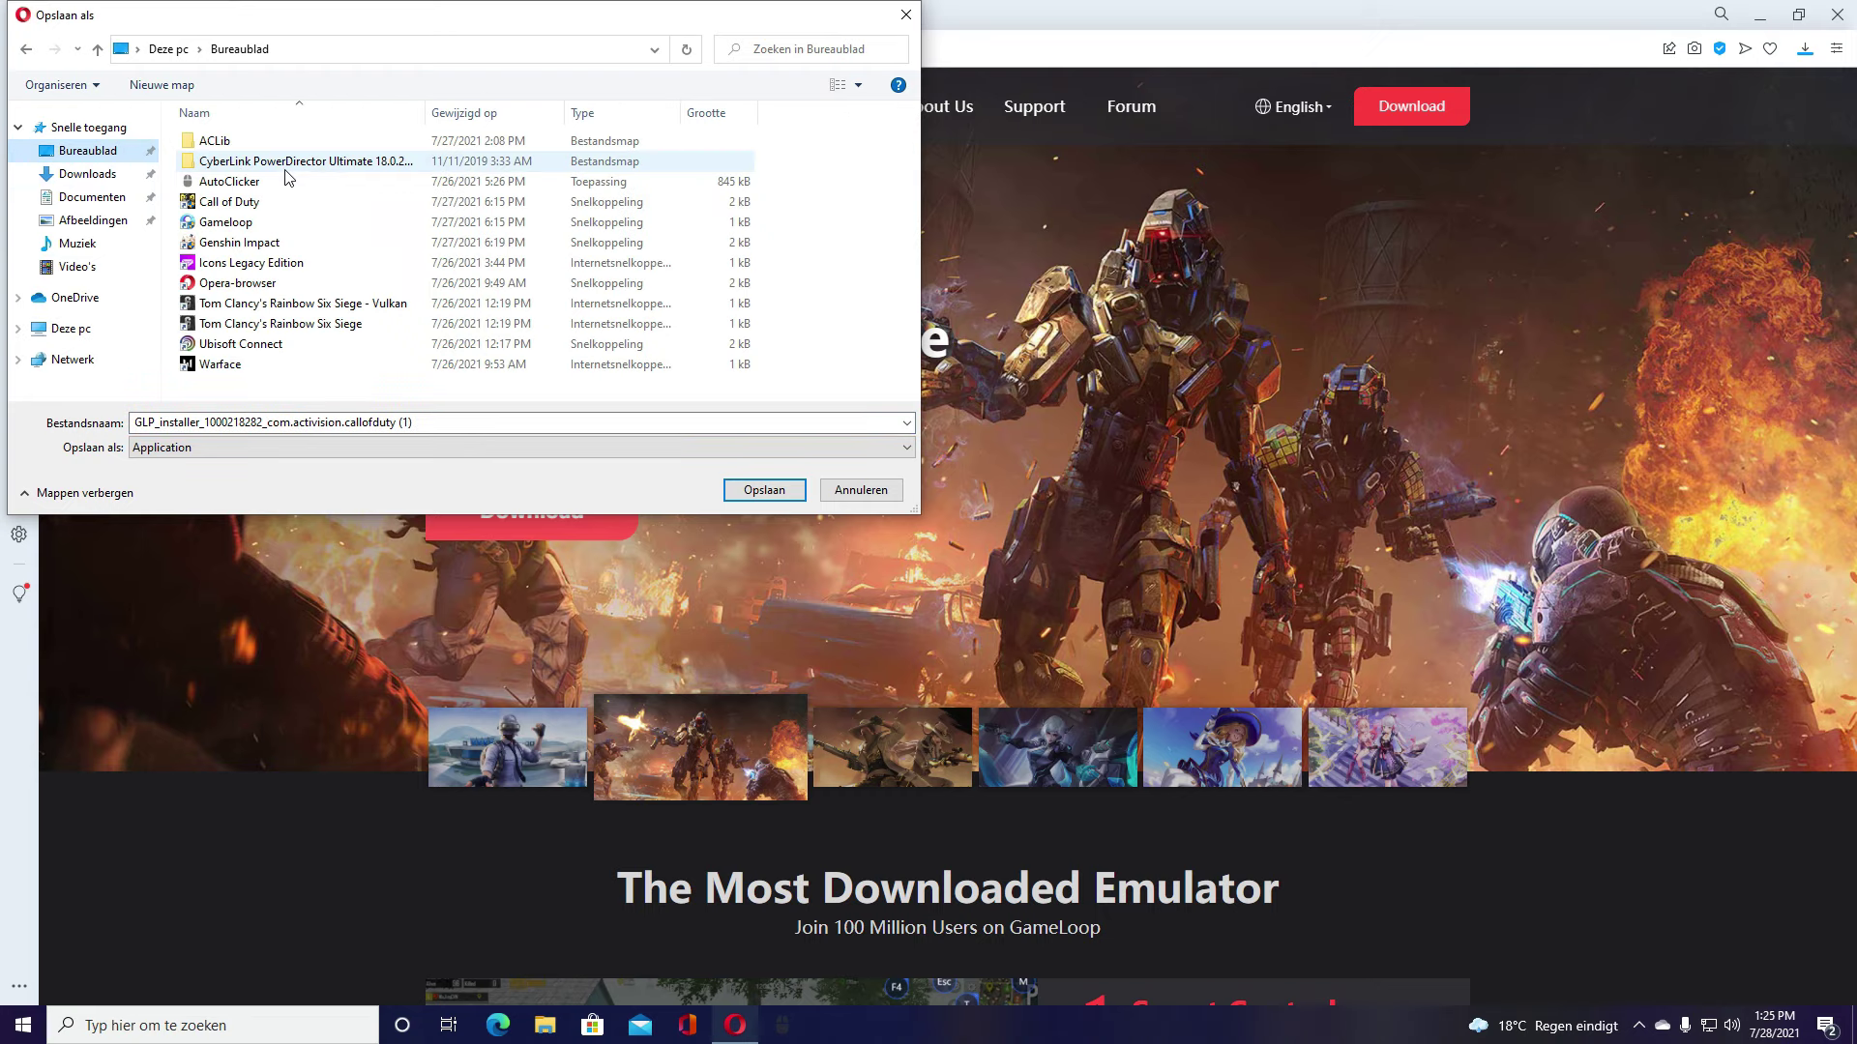
{"action": "left_click", "coordinate": [906, 14]}
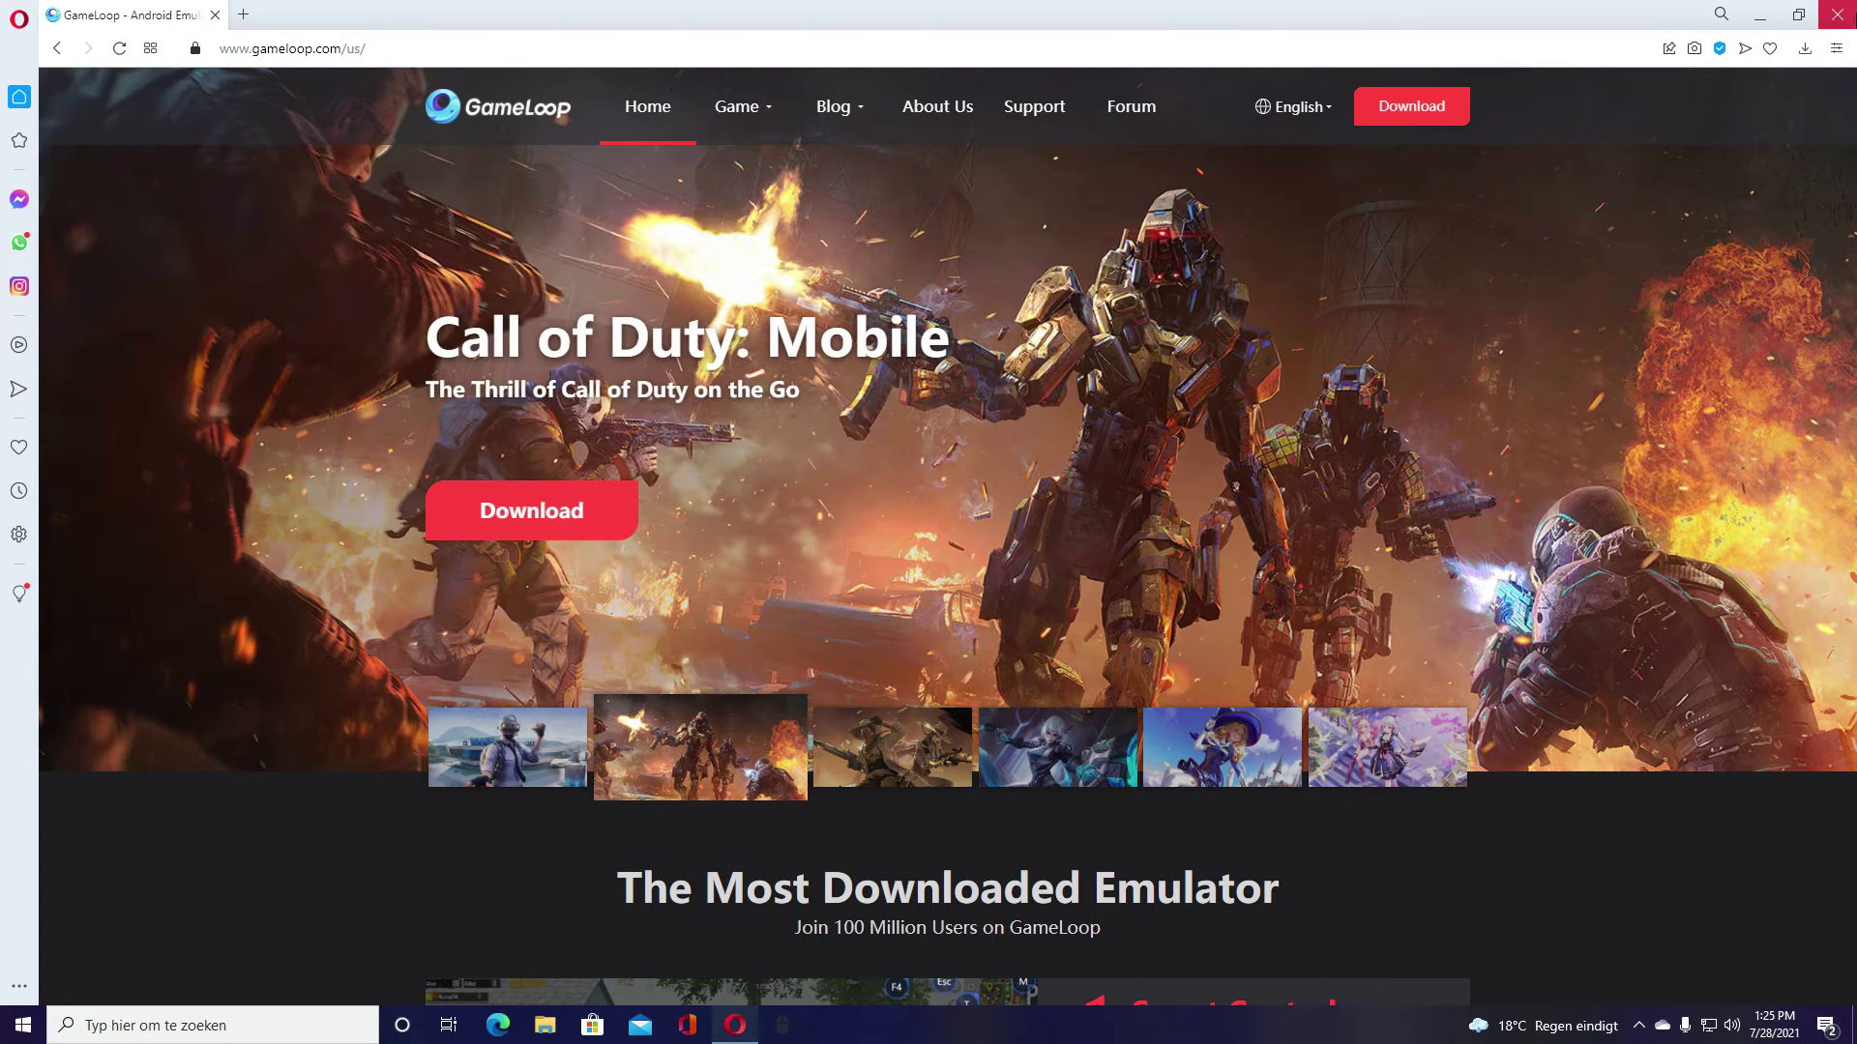
{"action": "left_click", "coordinate": [1836, 13]}
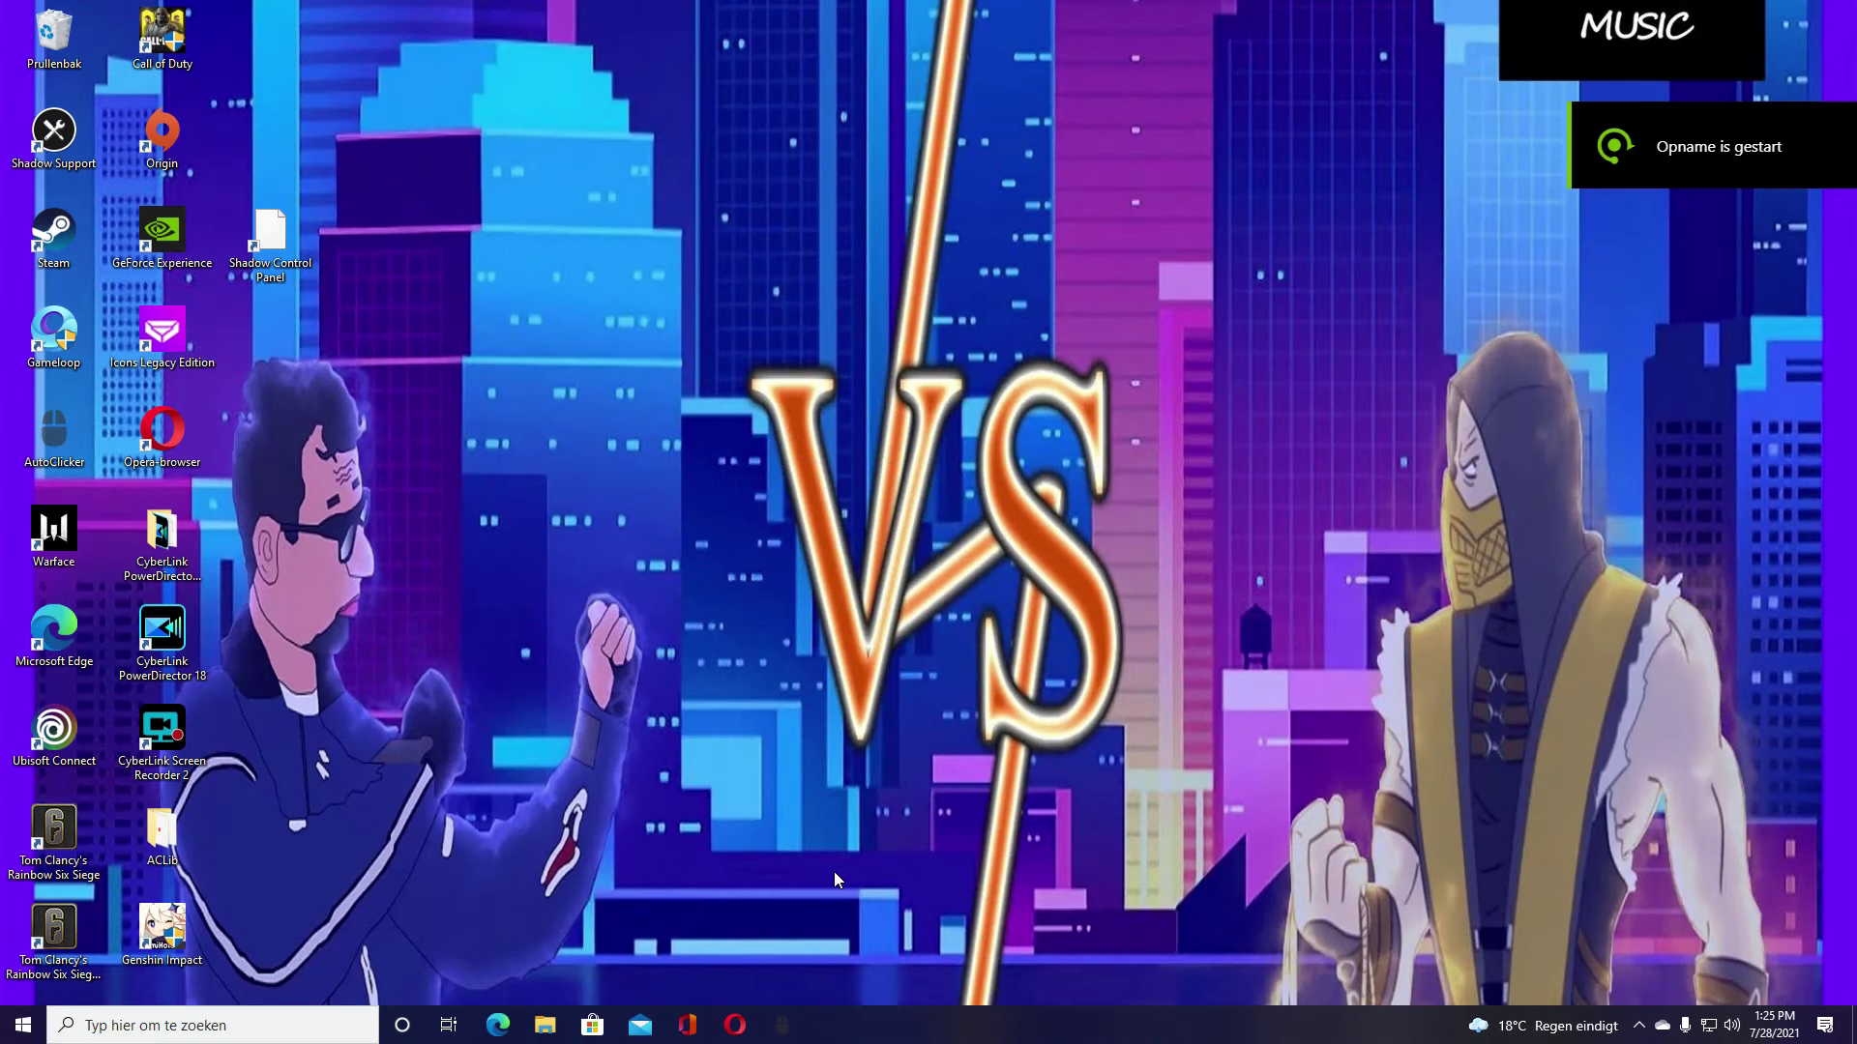
- Run the GLP_installer Call of Duty file from Downloads, allow it, then cancel its setup
{"action": "left_click", "coordinate": [545, 1027]}
{"action": "left_click", "coordinate": [493, 171]}
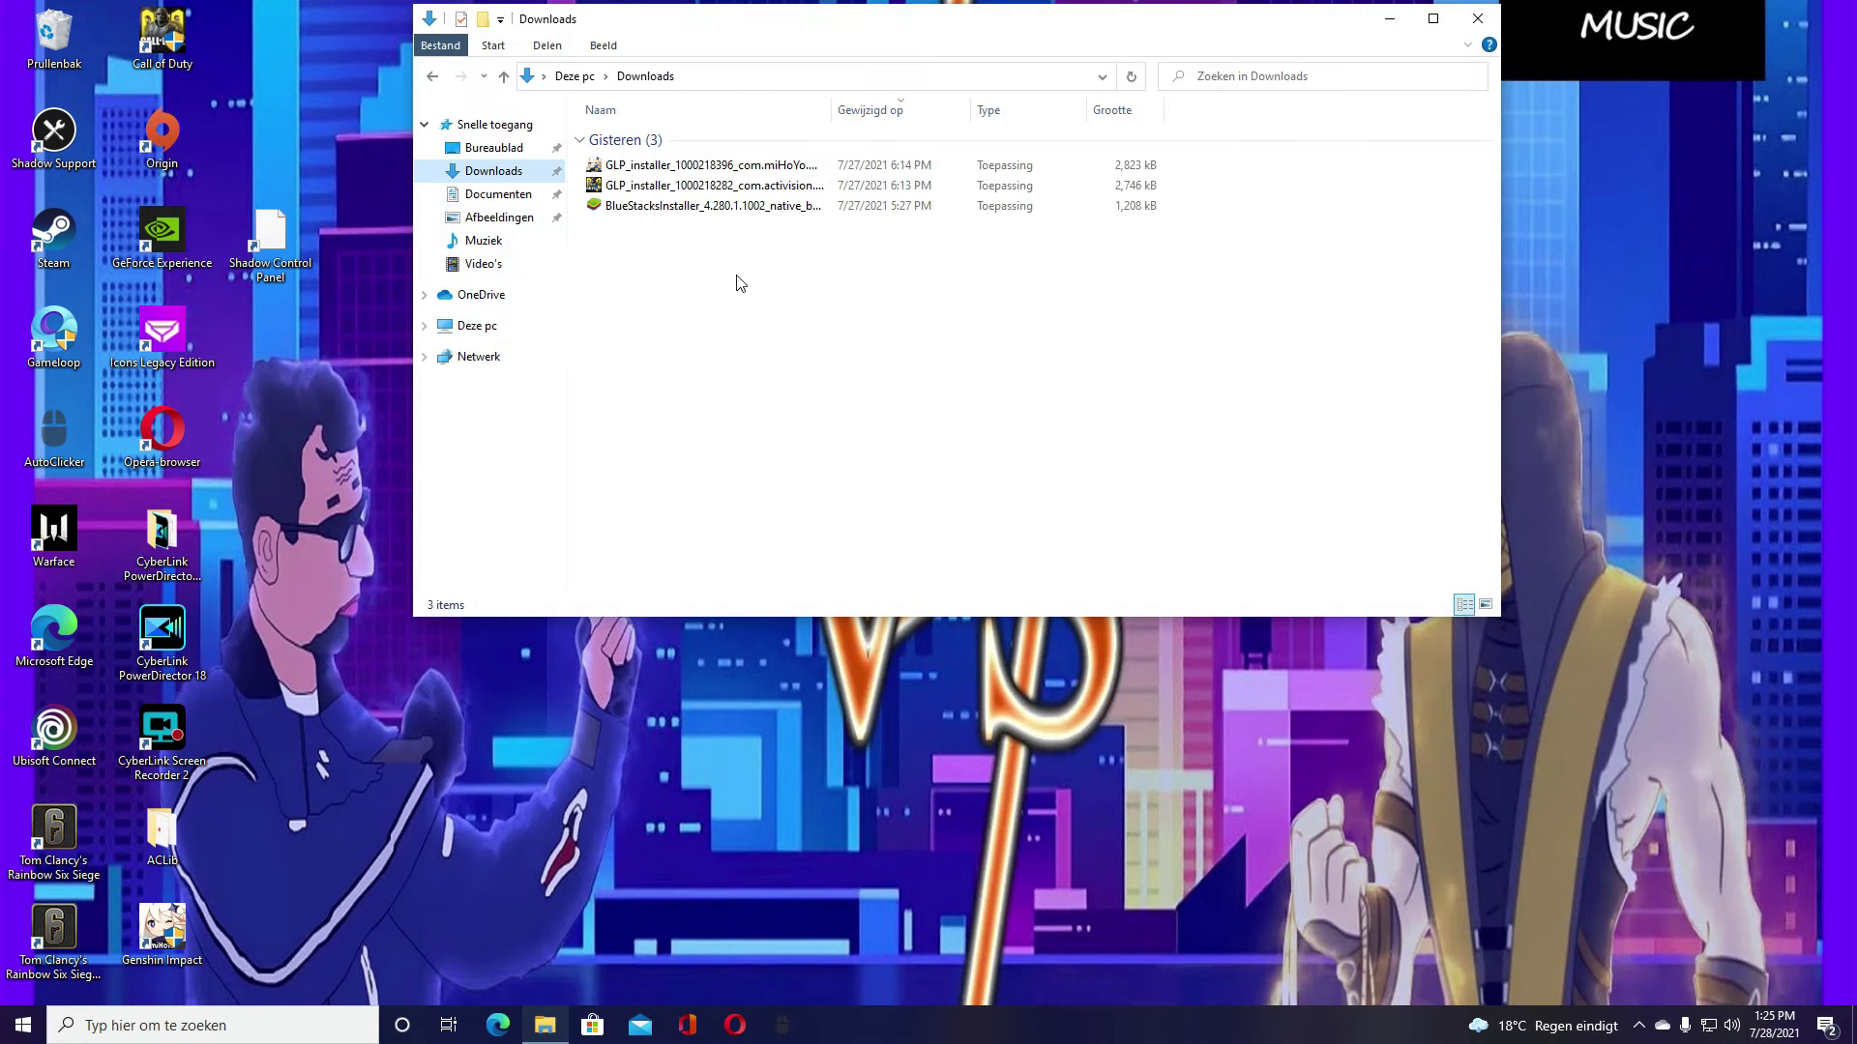
{"action": "left_click", "coordinate": [771, 186]}
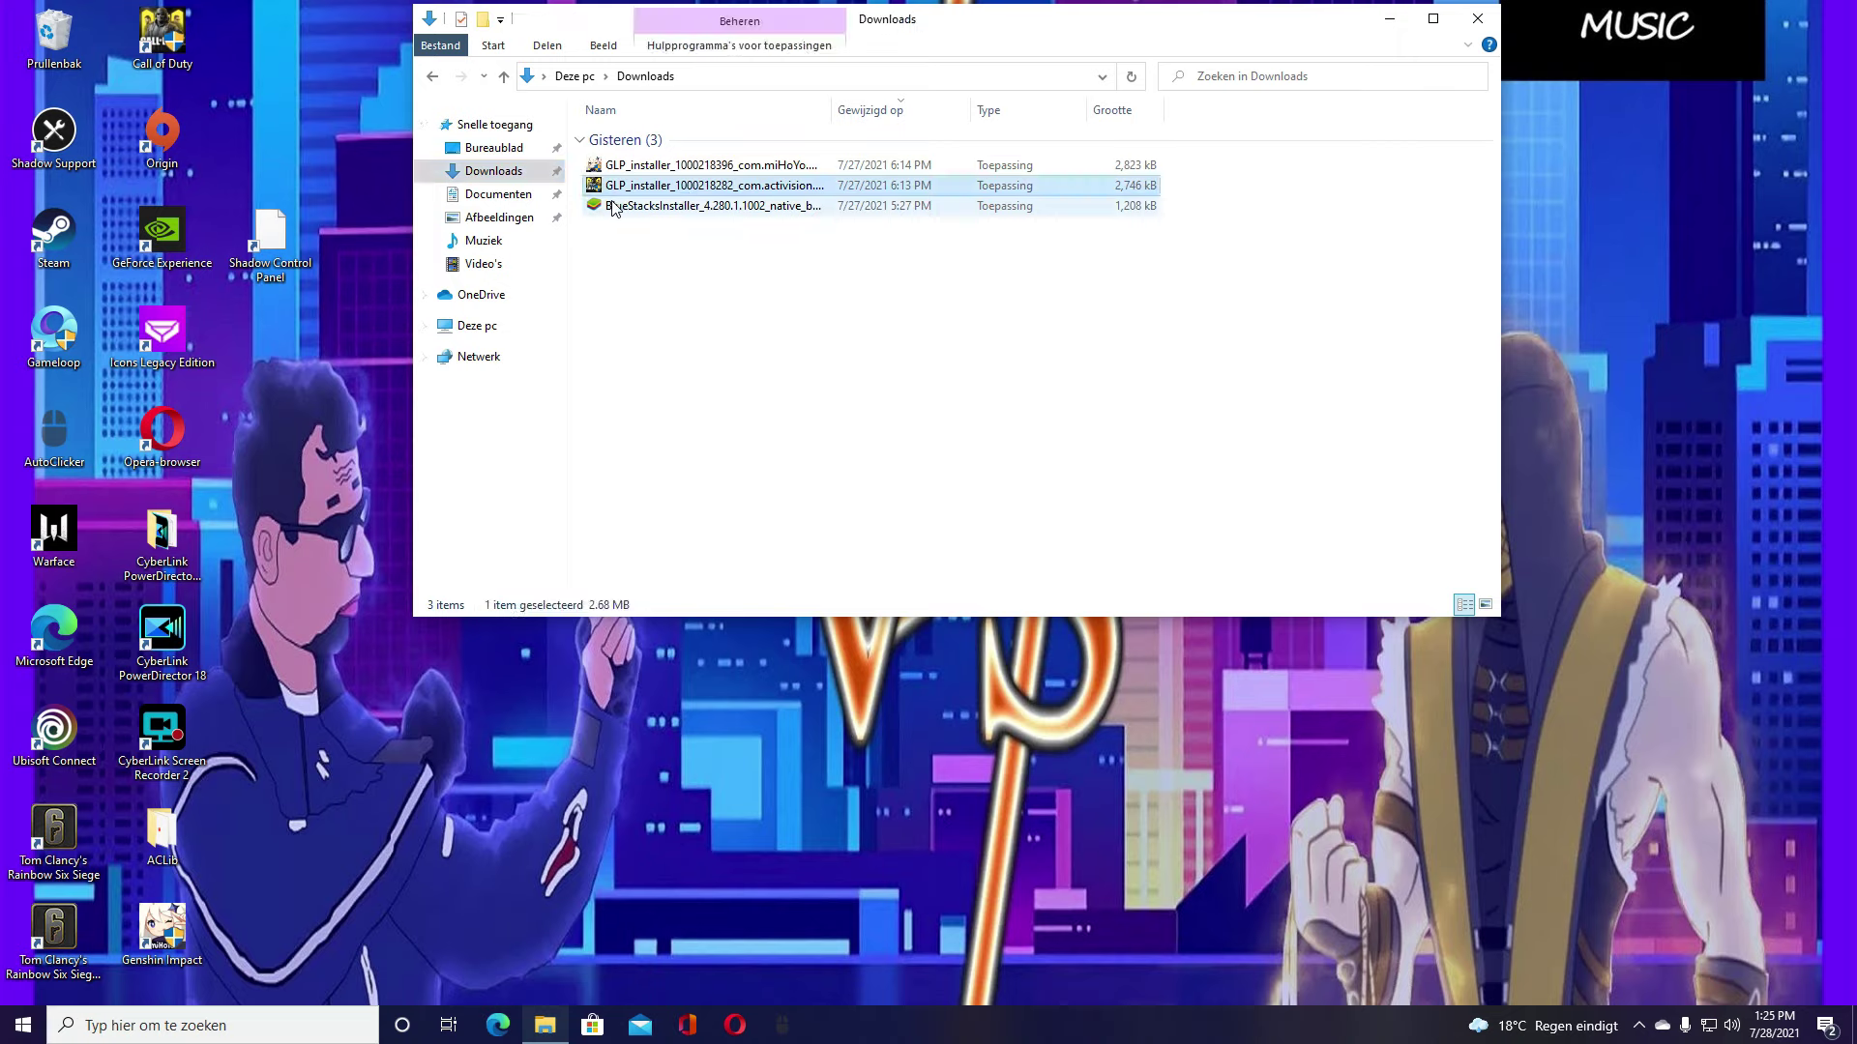
{"action": "double_click", "coordinate": [721, 189]}
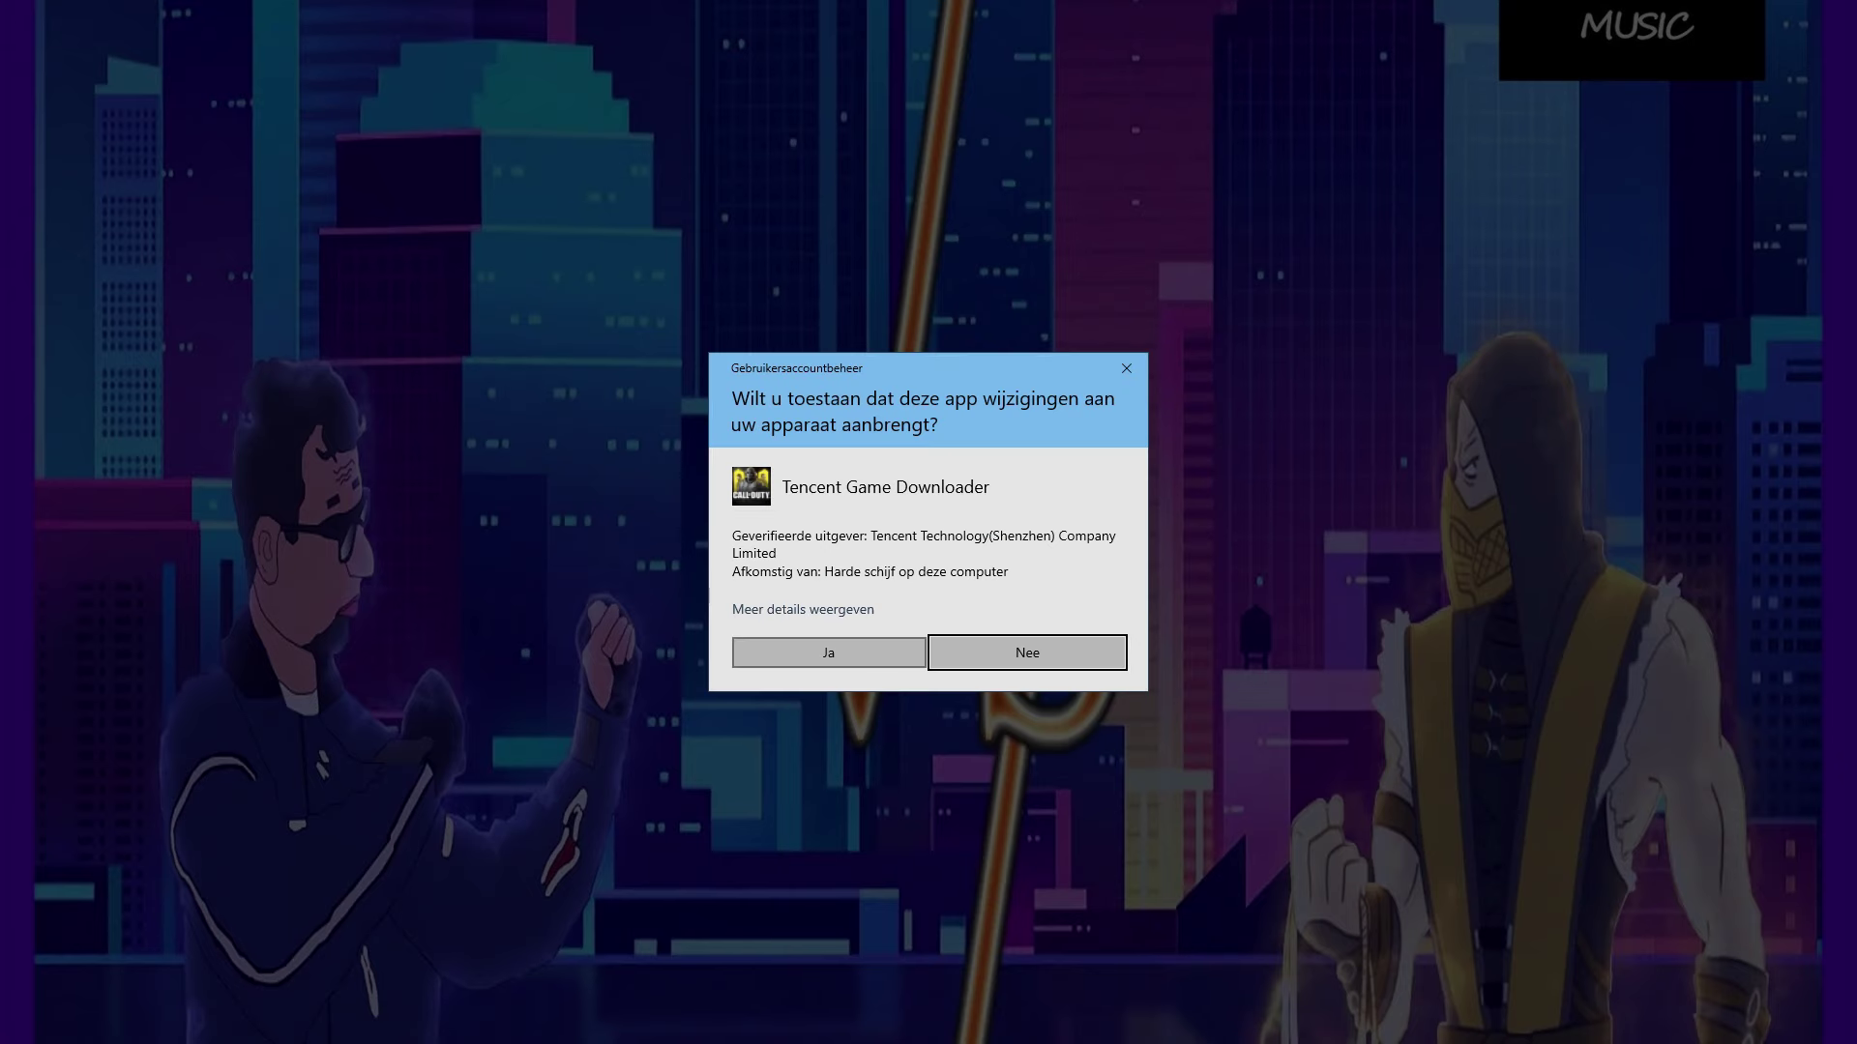
{"action": "left_click", "coordinate": [862, 667]}
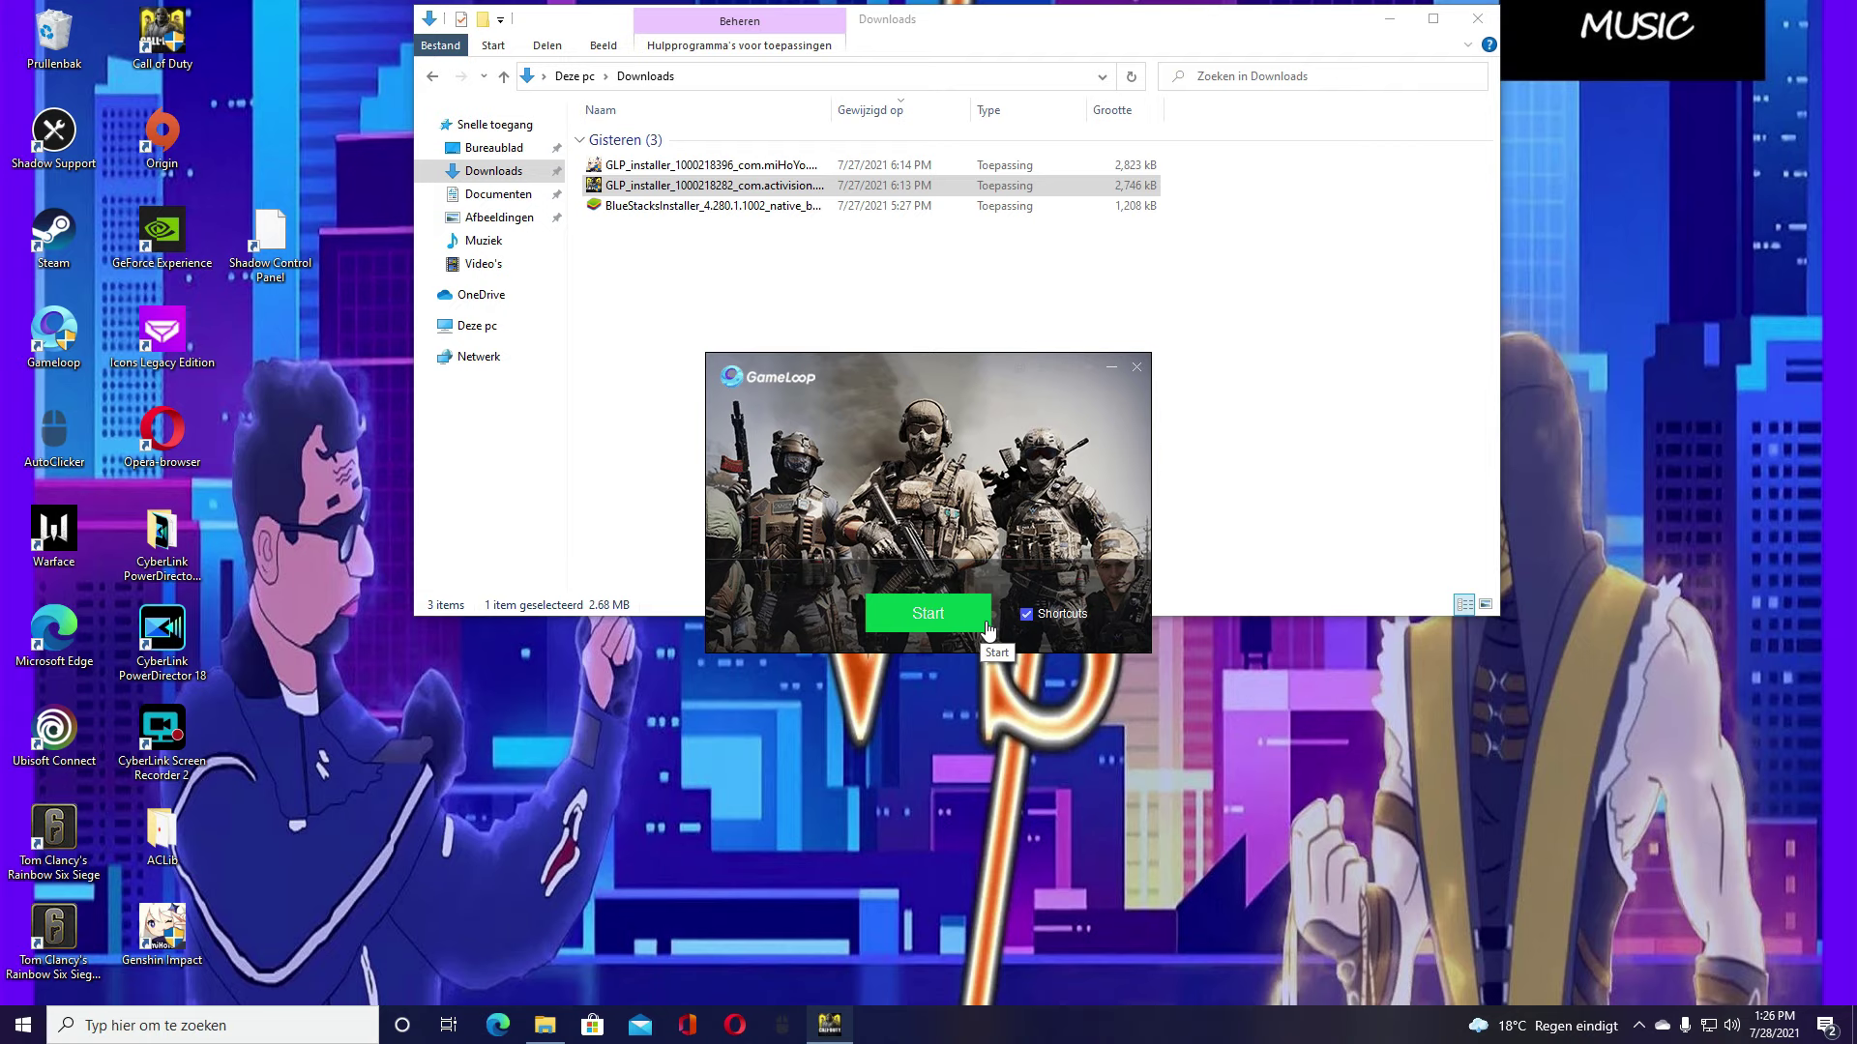
{"action": "left_click", "coordinate": [1137, 368]}
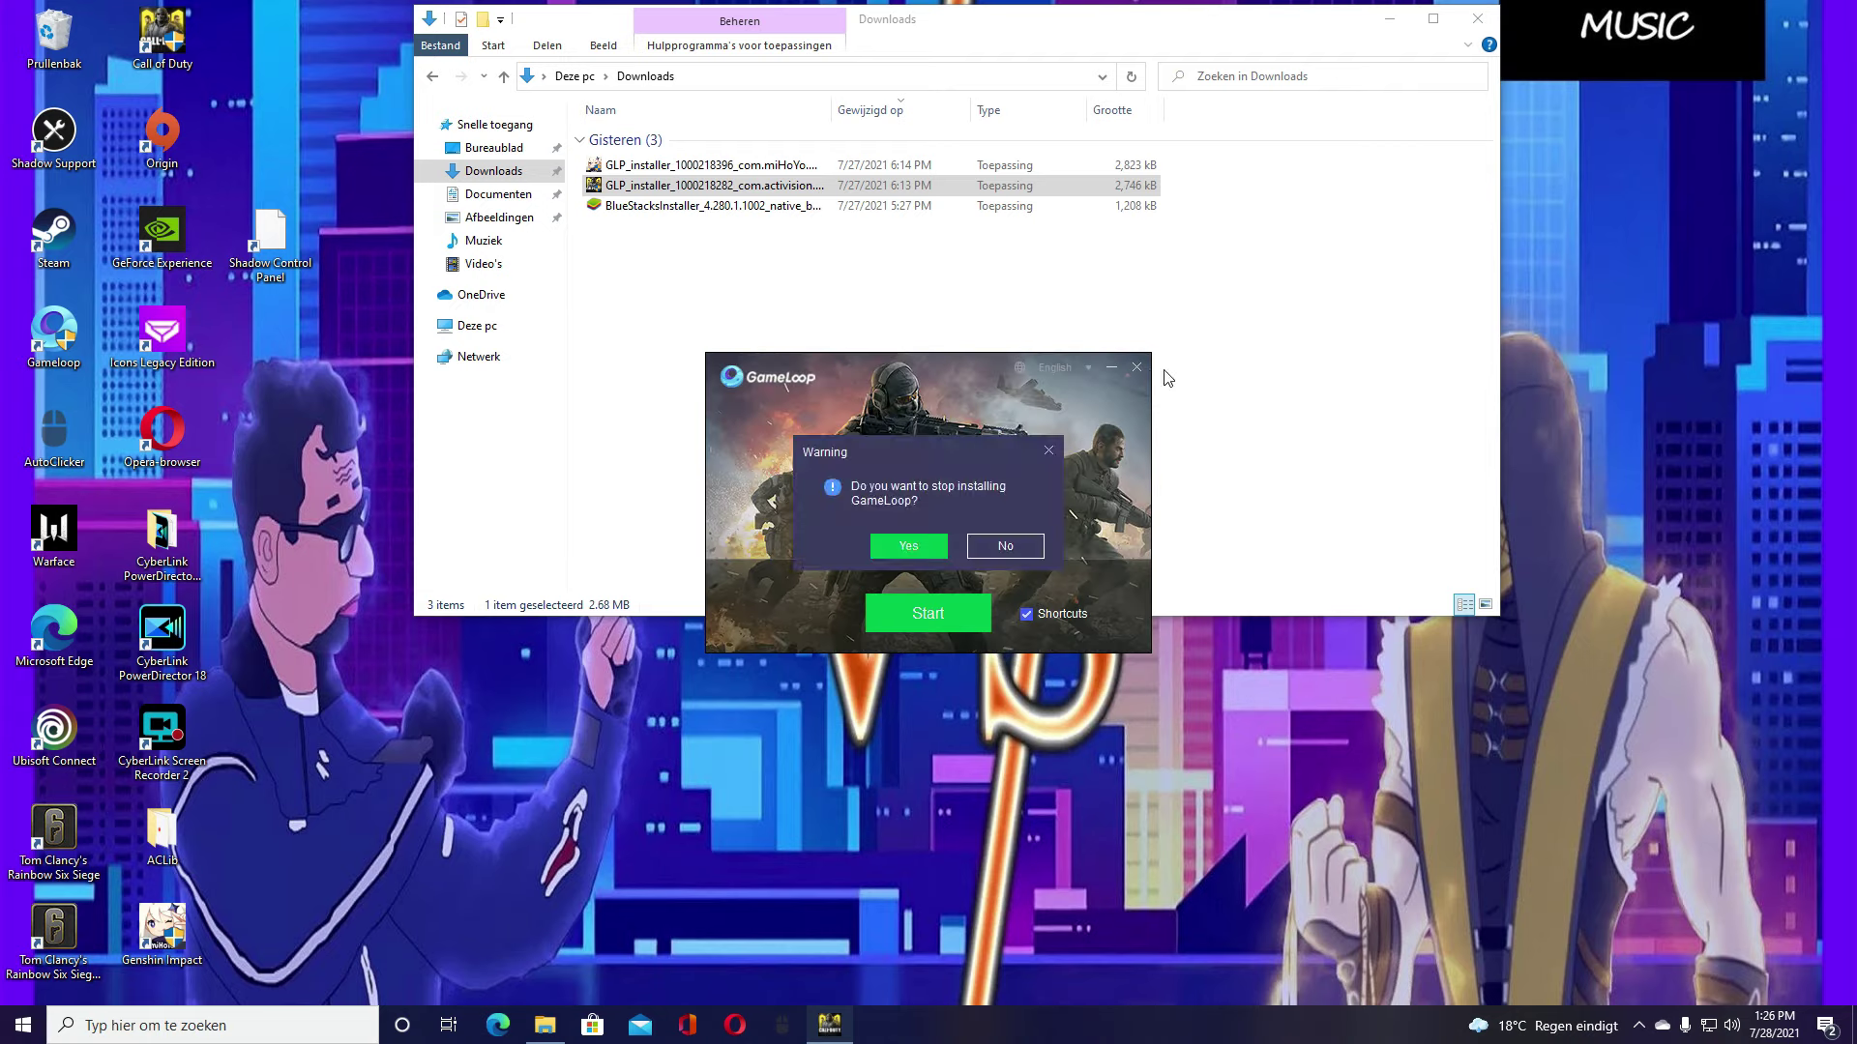
{"action": "left_click", "coordinate": [912, 551]}
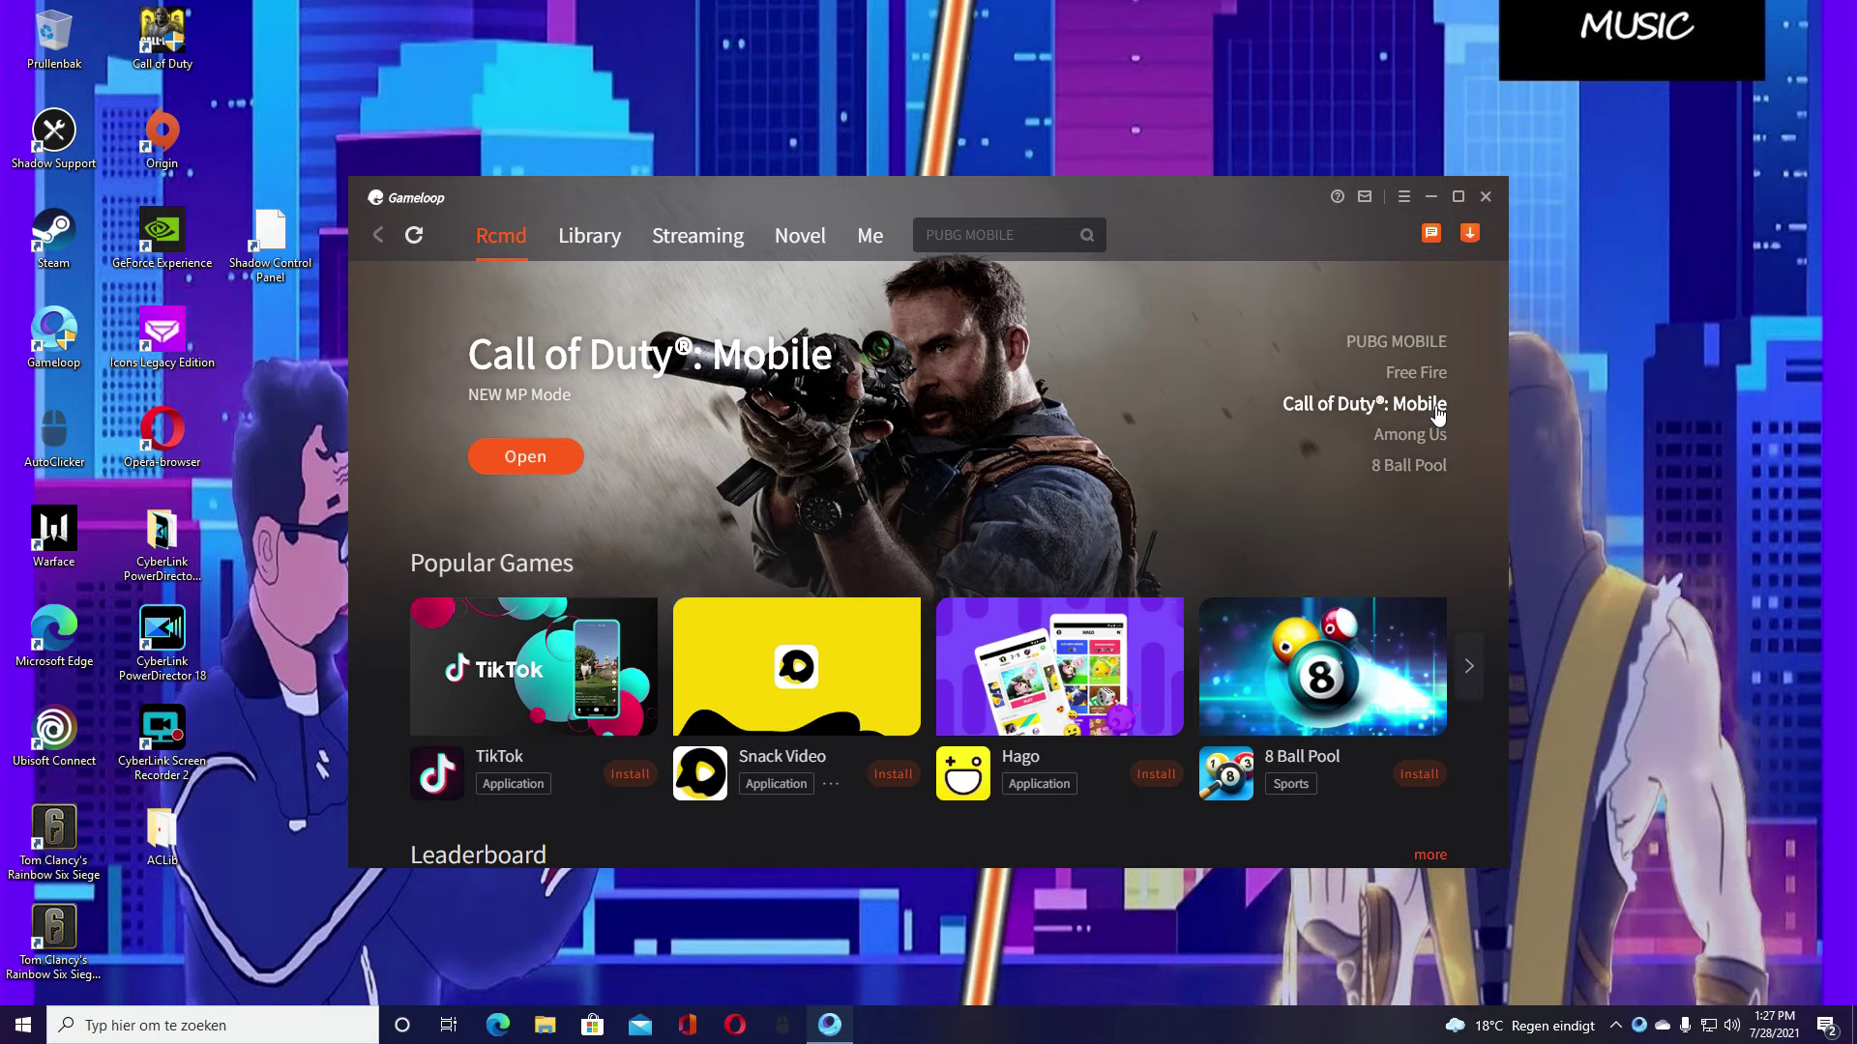
- Open the Call of Duty: Mobile page from the recommendations list and launch the game
{"action": "left_click", "coordinate": [1412, 406]}
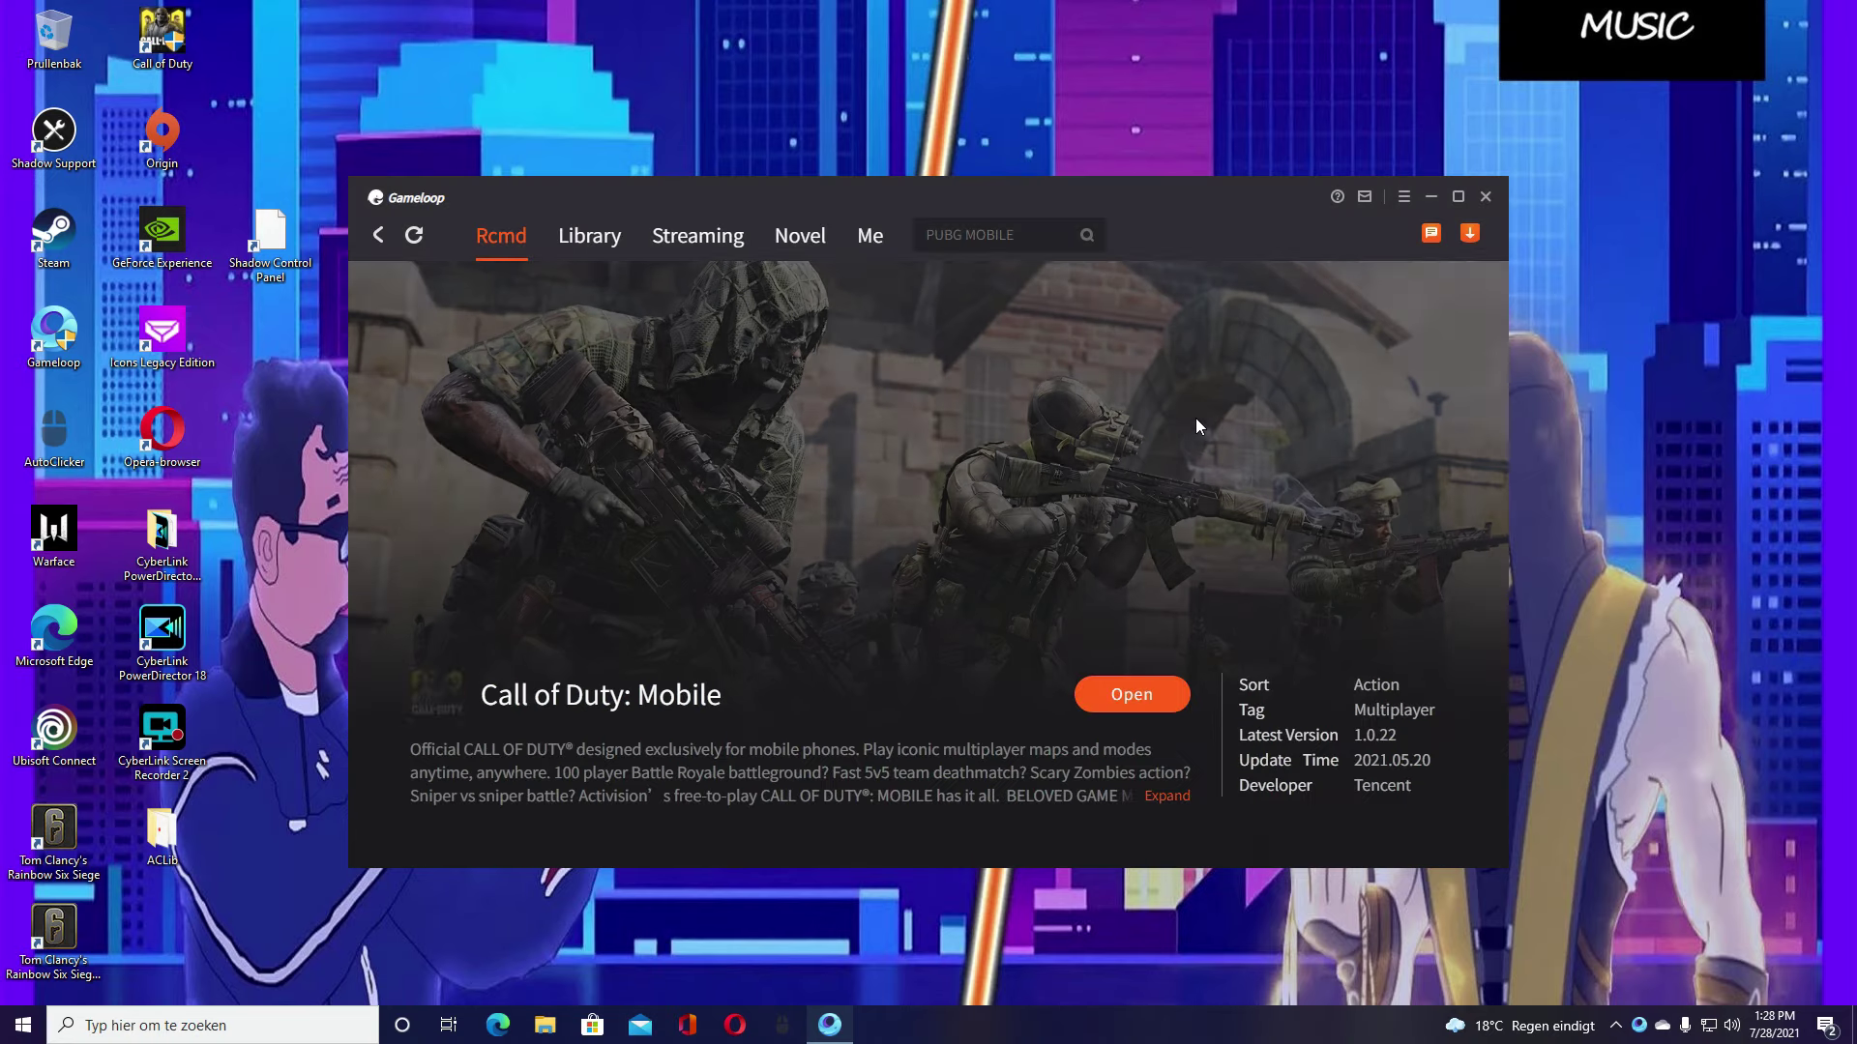
{"action": "left_click", "coordinate": [1100, 694]}
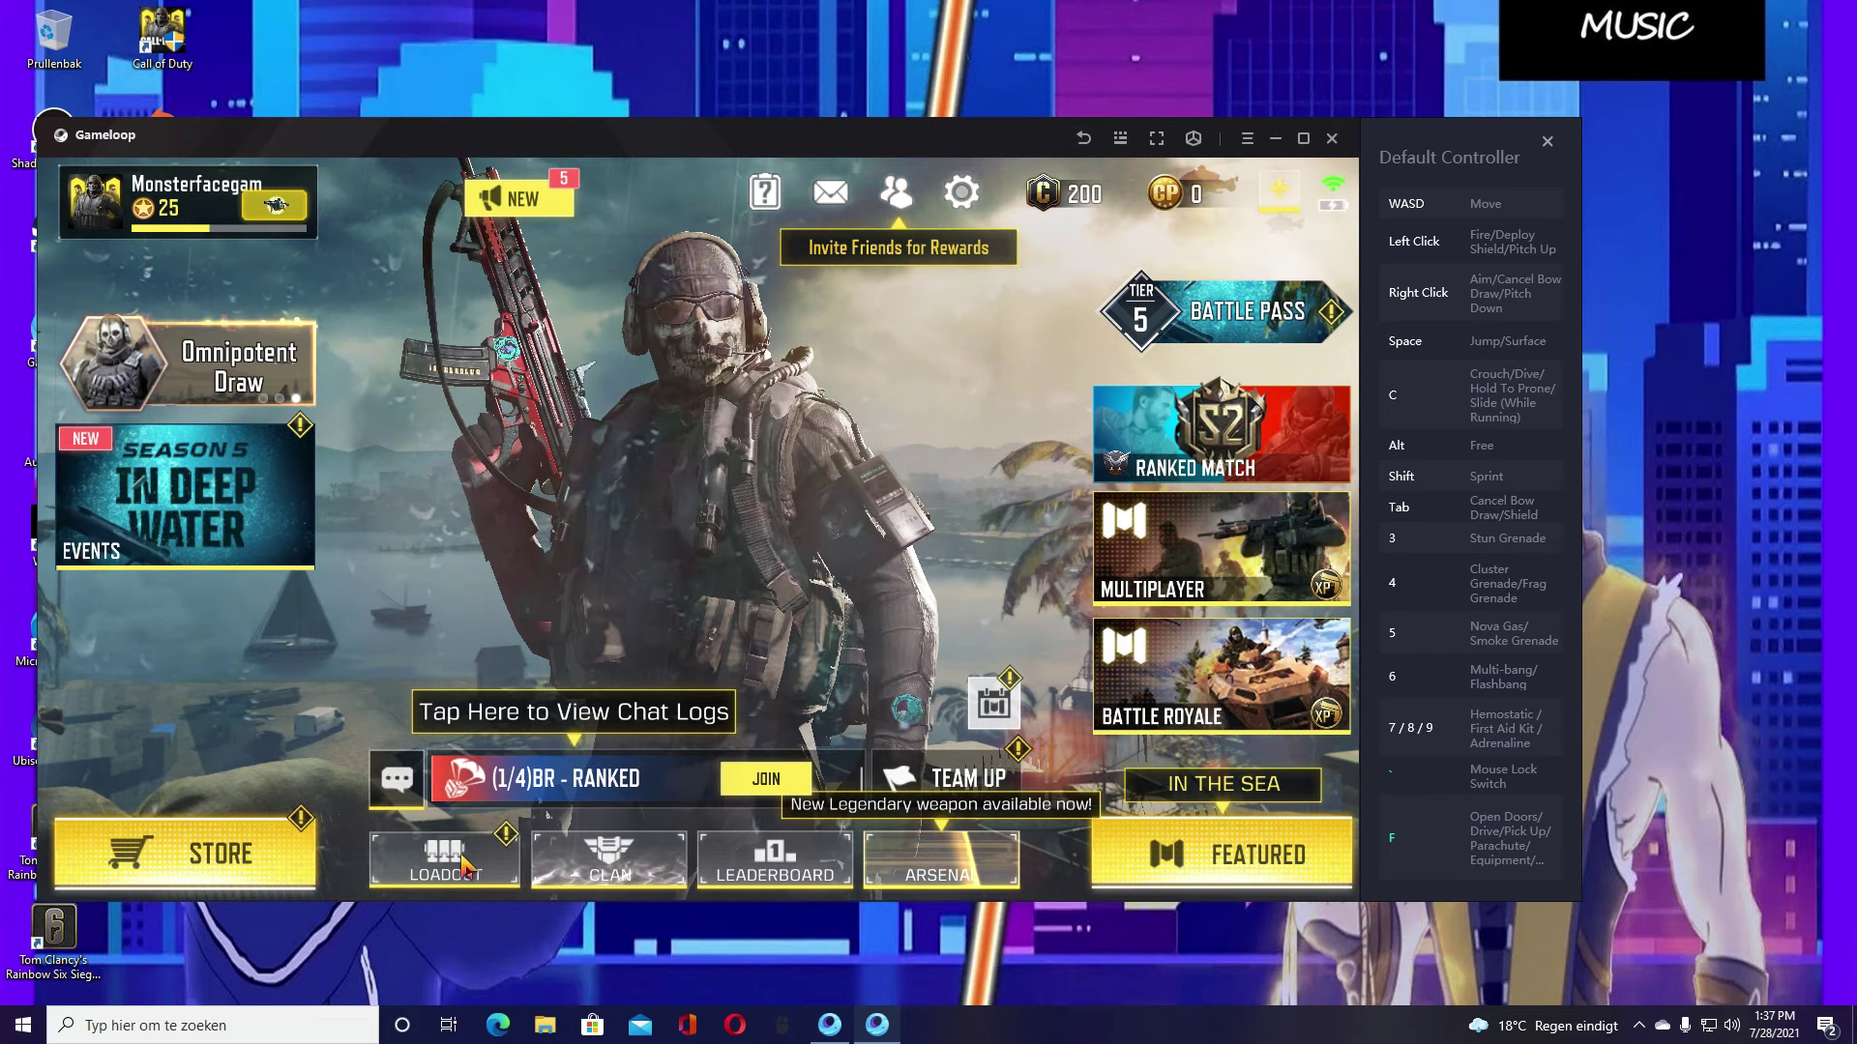
- Open the multiplayer LOADOUT screen from the Call of Duty: Mobile lobby
{"action": "left_click", "coordinate": [507, 837]}
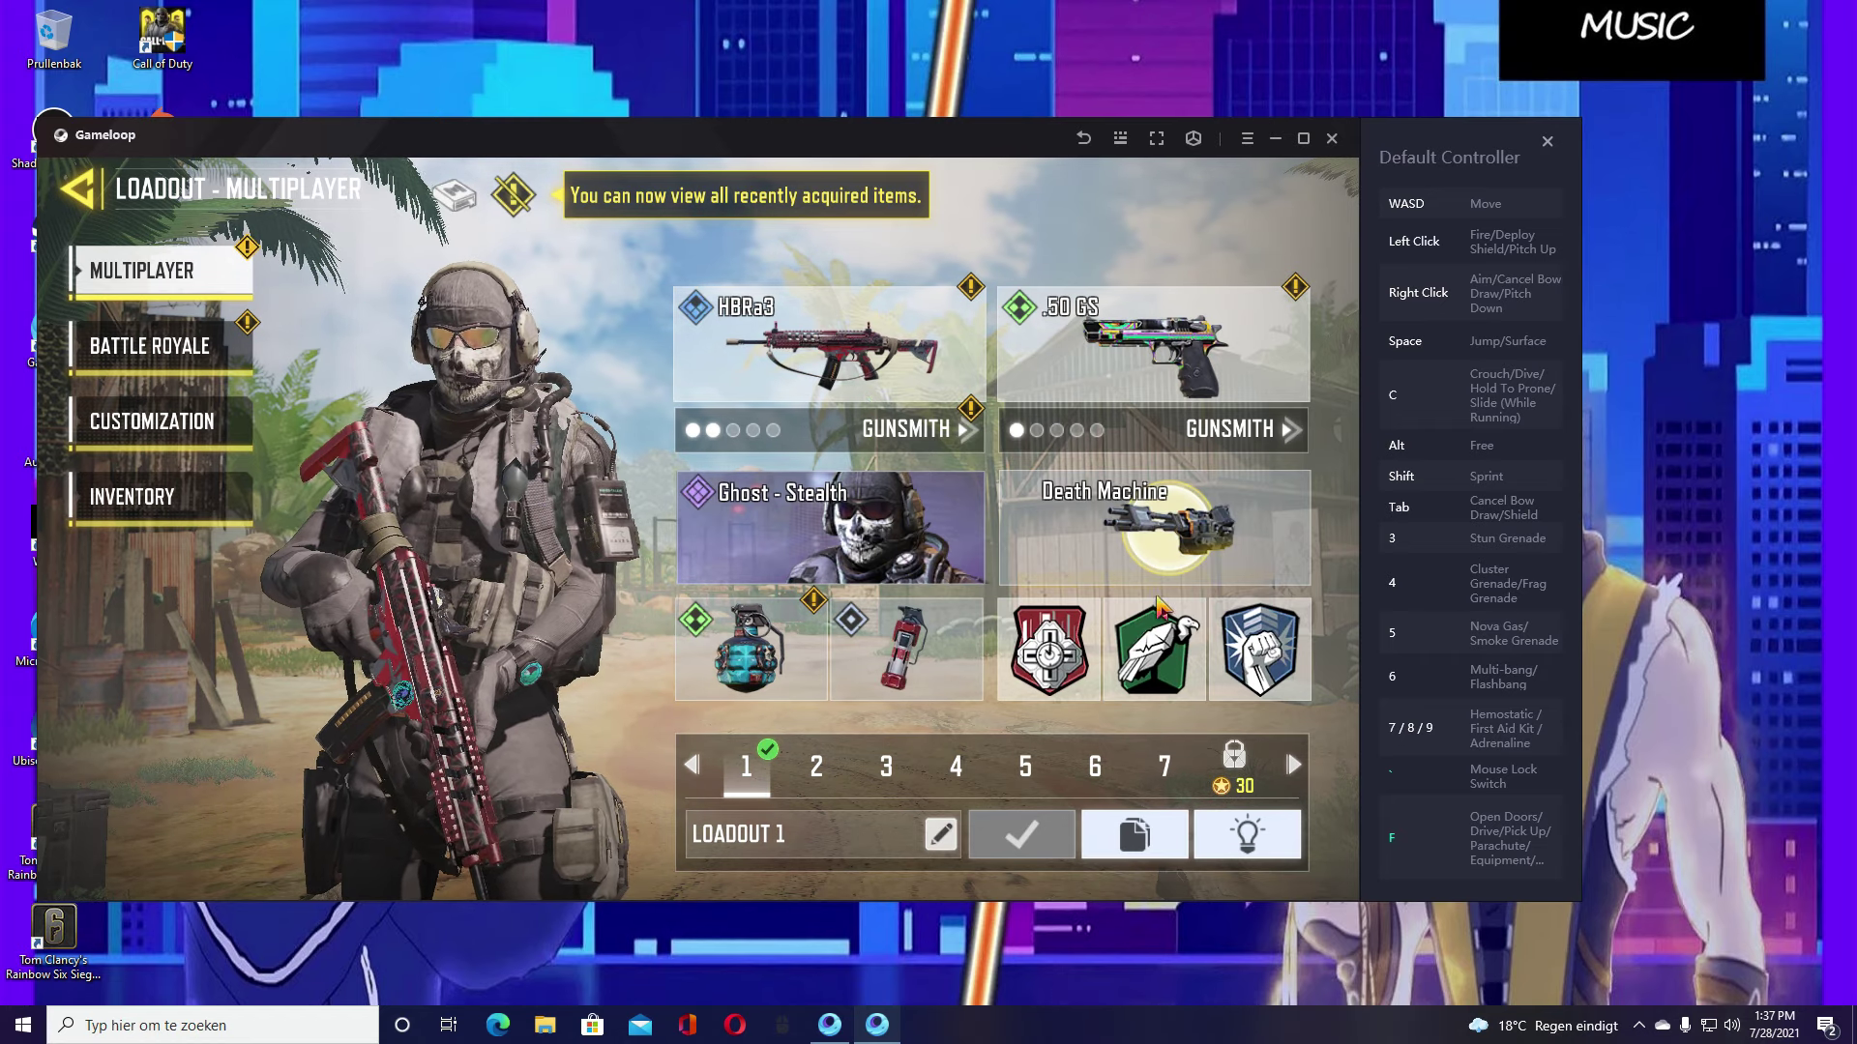
- Browse the sniper rifles for the primary weapon and the launchers for the secondary
{"action": "left_click", "coordinate": [828, 388]}
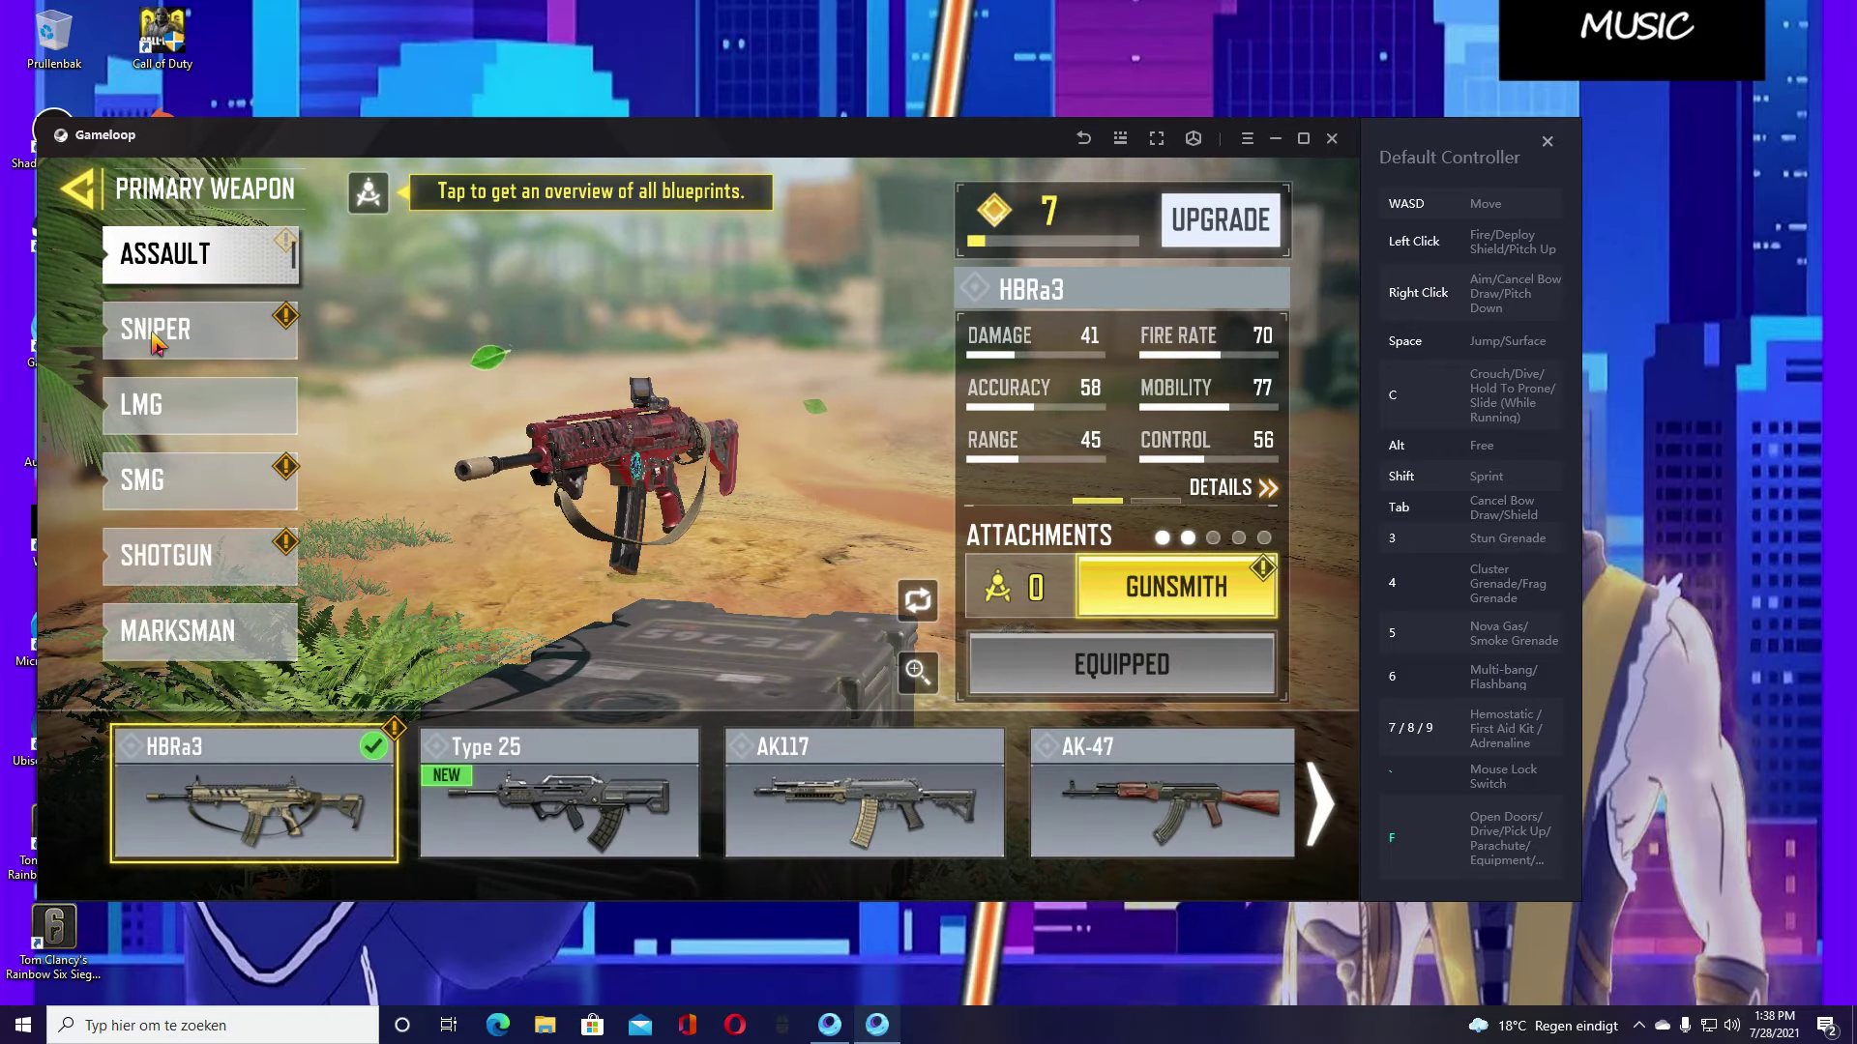
{"action": "left_click", "coordinate": [155, 340]}
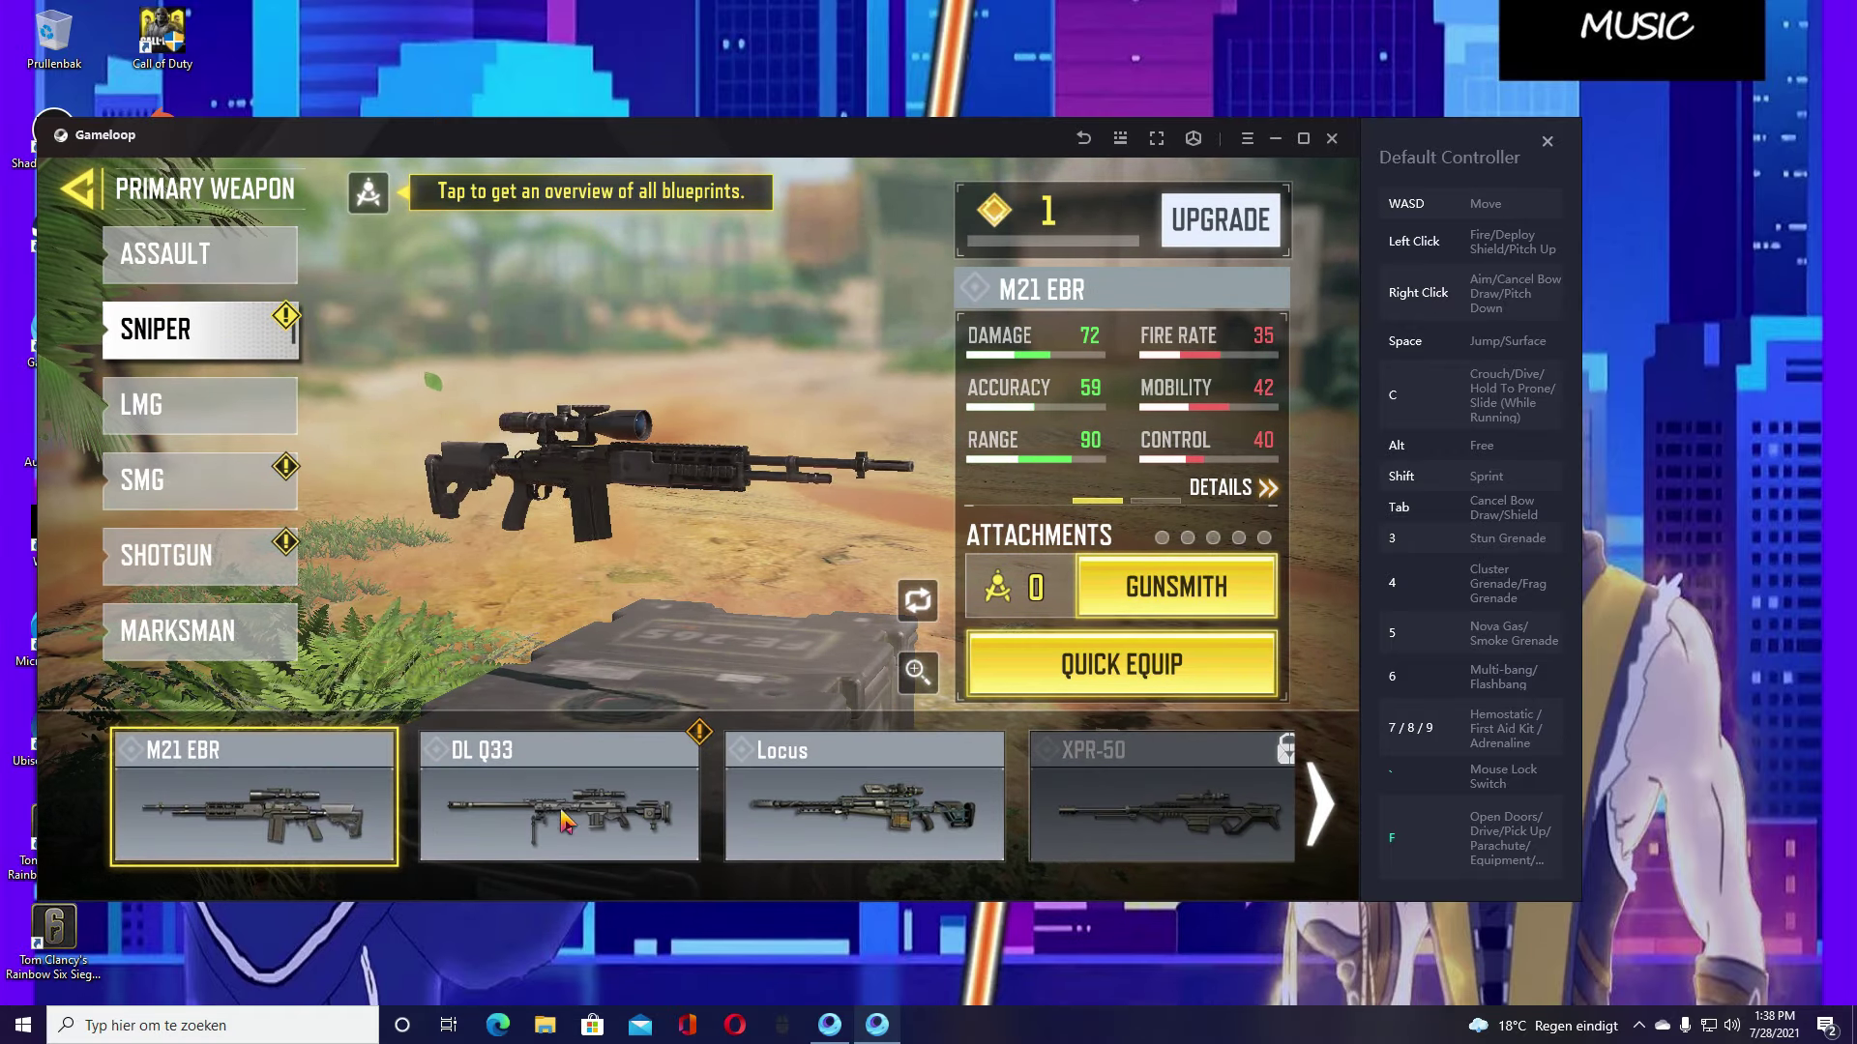
{"action": "left_click", "coordinate": [109, 209]}
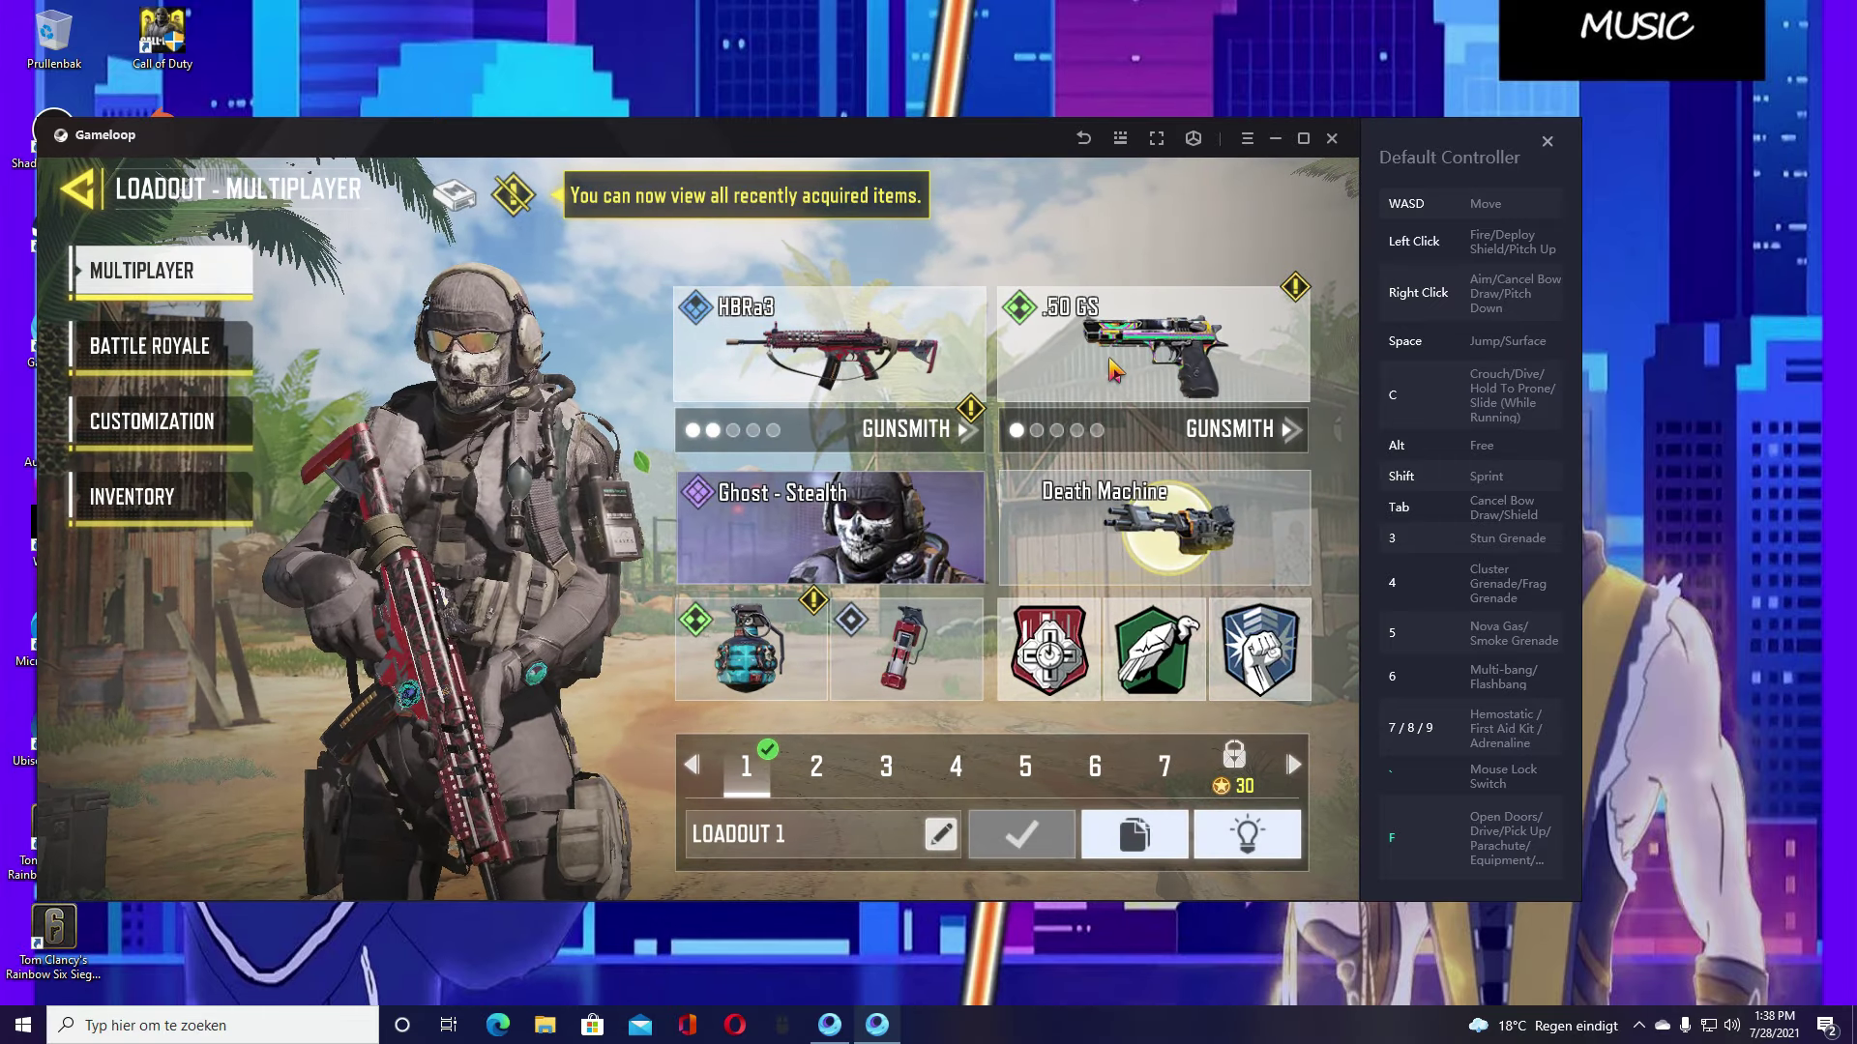
{"action": "left_click", "coordinate": [1114, 371]}
{"action": "left_click", "coordinate": [197, 431]}
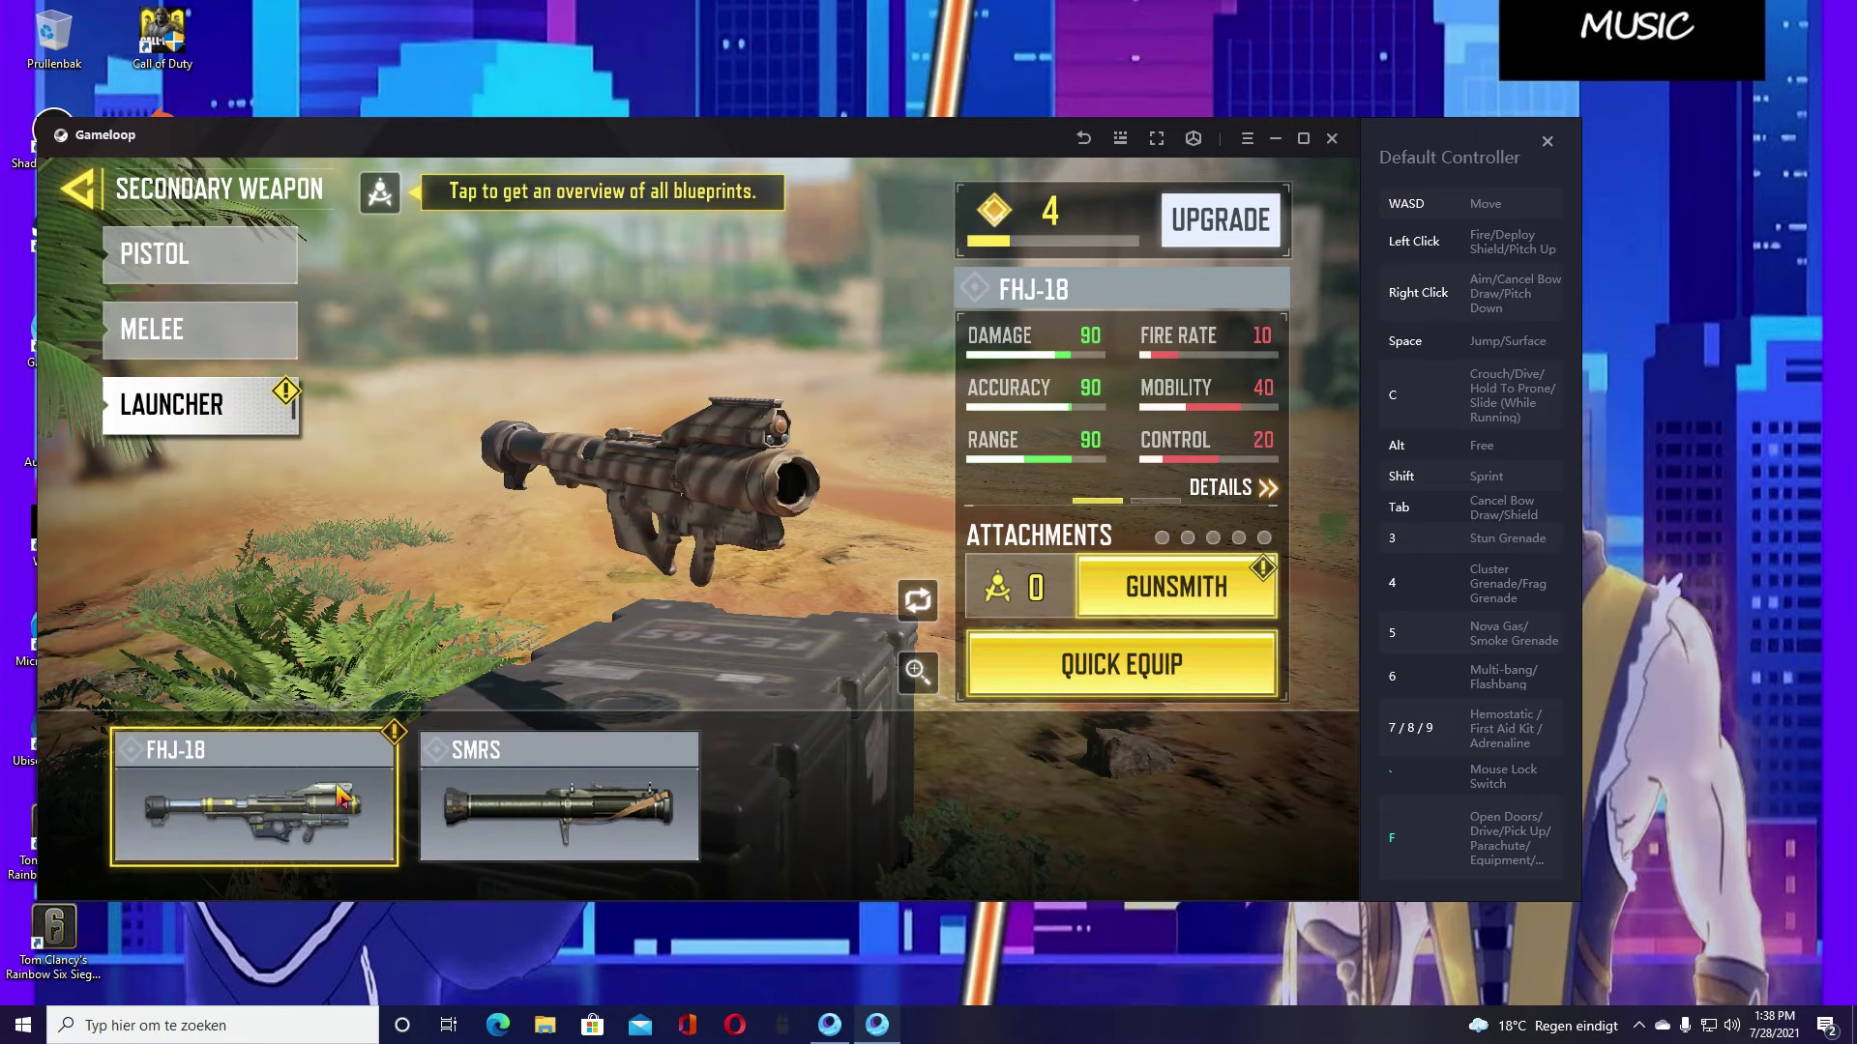
{"action": "key", "text": "Escape"}
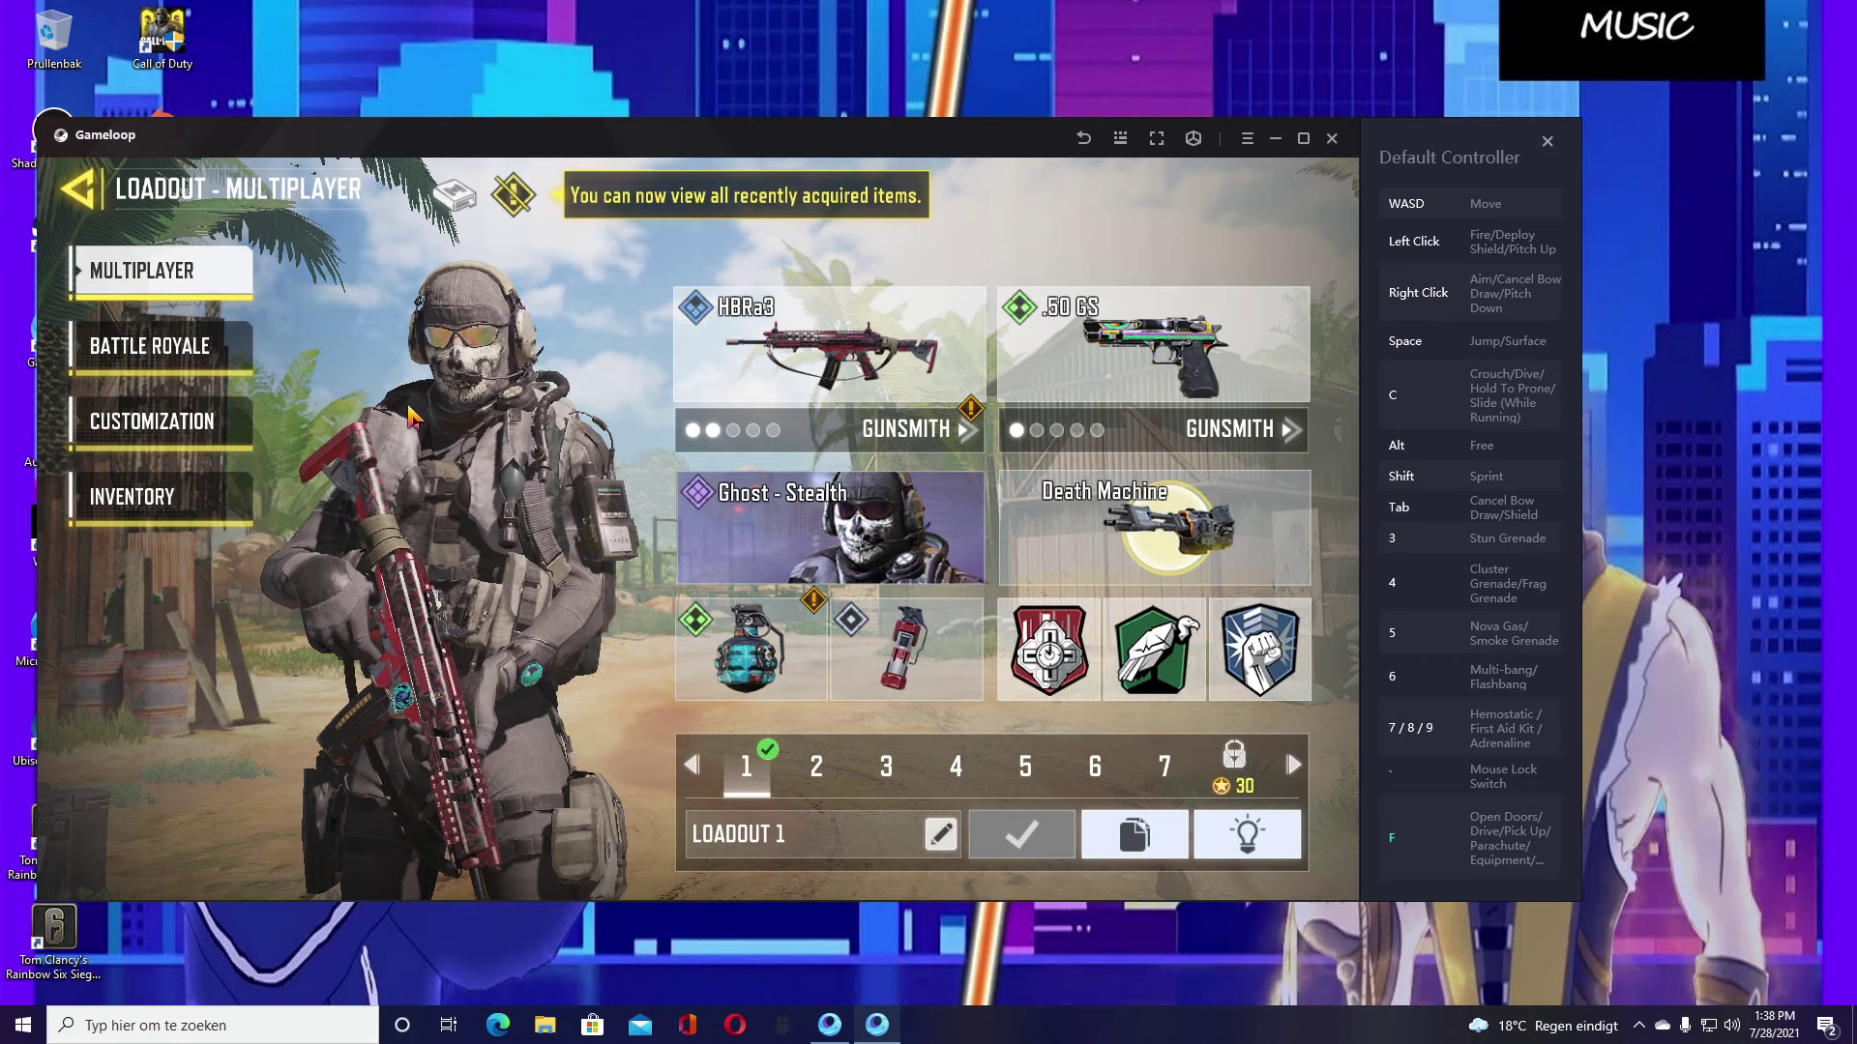
- View the Sticky Grenade lethal details, then back out to the lobby
{"action": "left_click", "coordinate": [732, 636]}
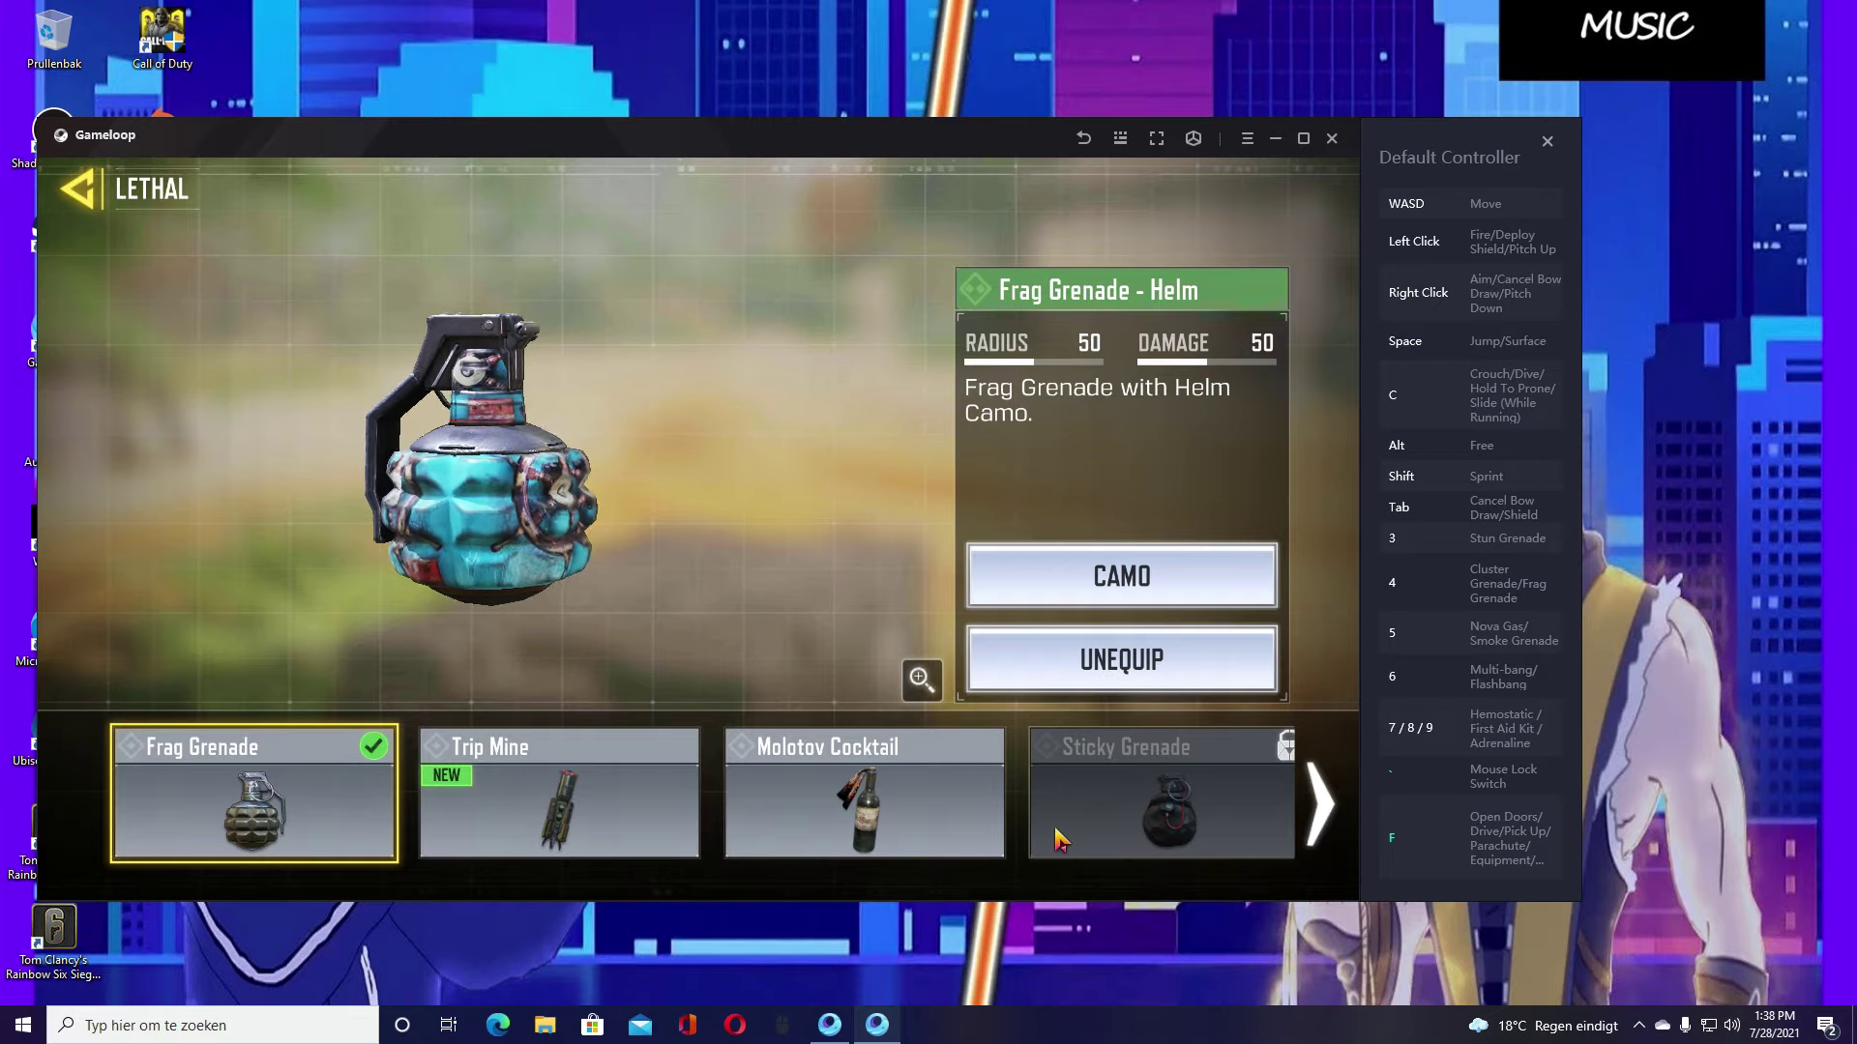
{"action": "left_click", "coordinate": [1088, 820]}
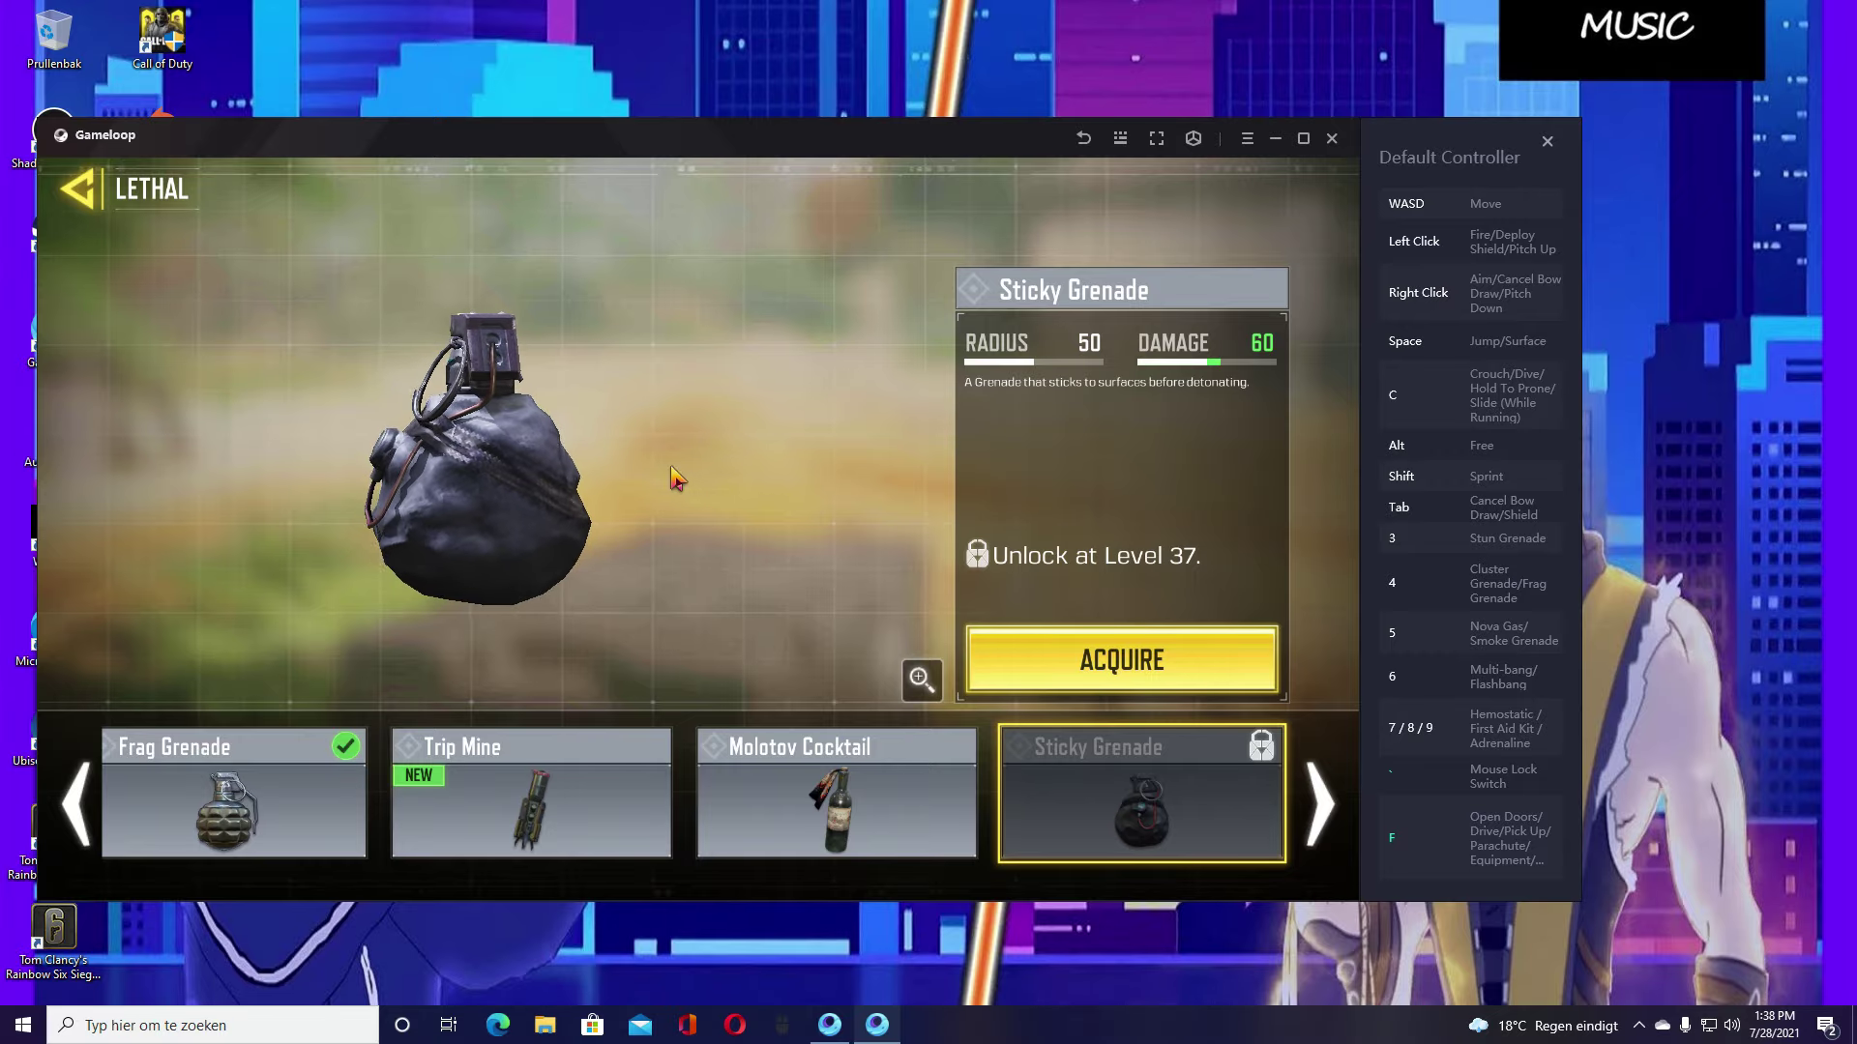
{"action": "left_click", "coordinate": [94, 194]}
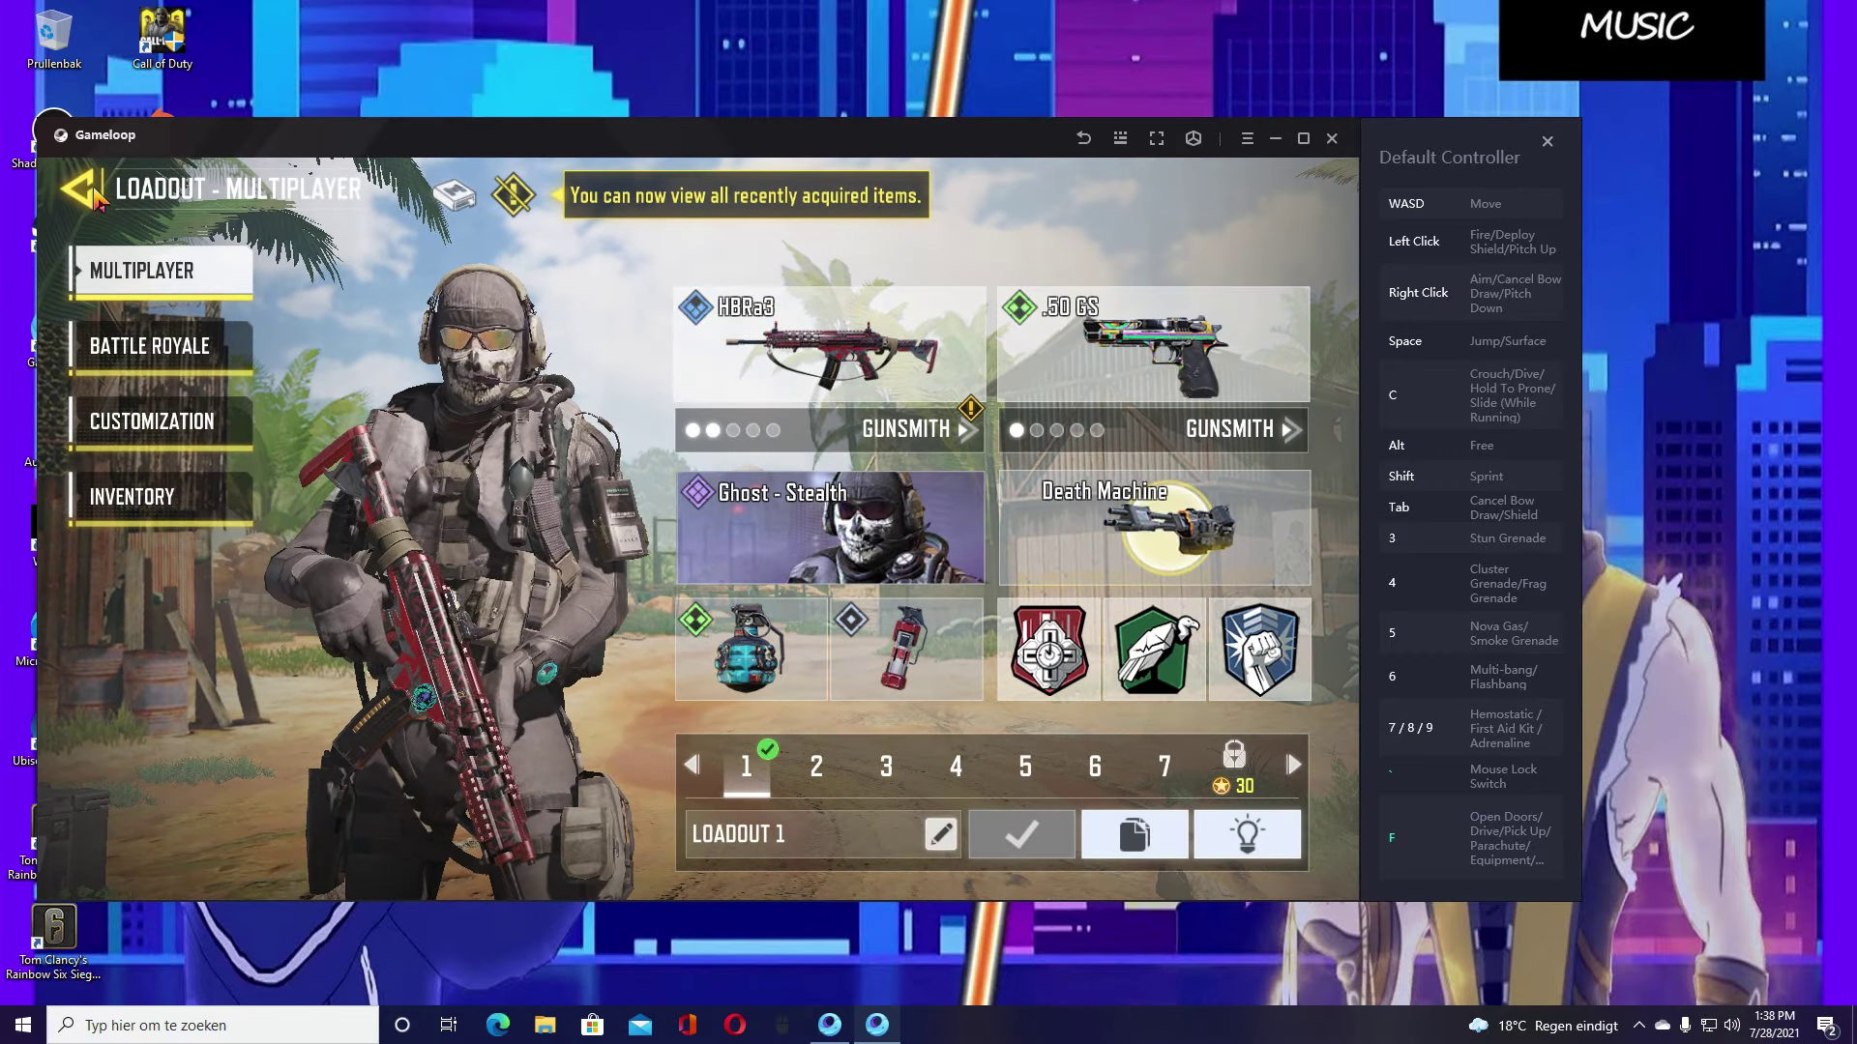
{"action": "left_click", "coordinate": [94, 194]}
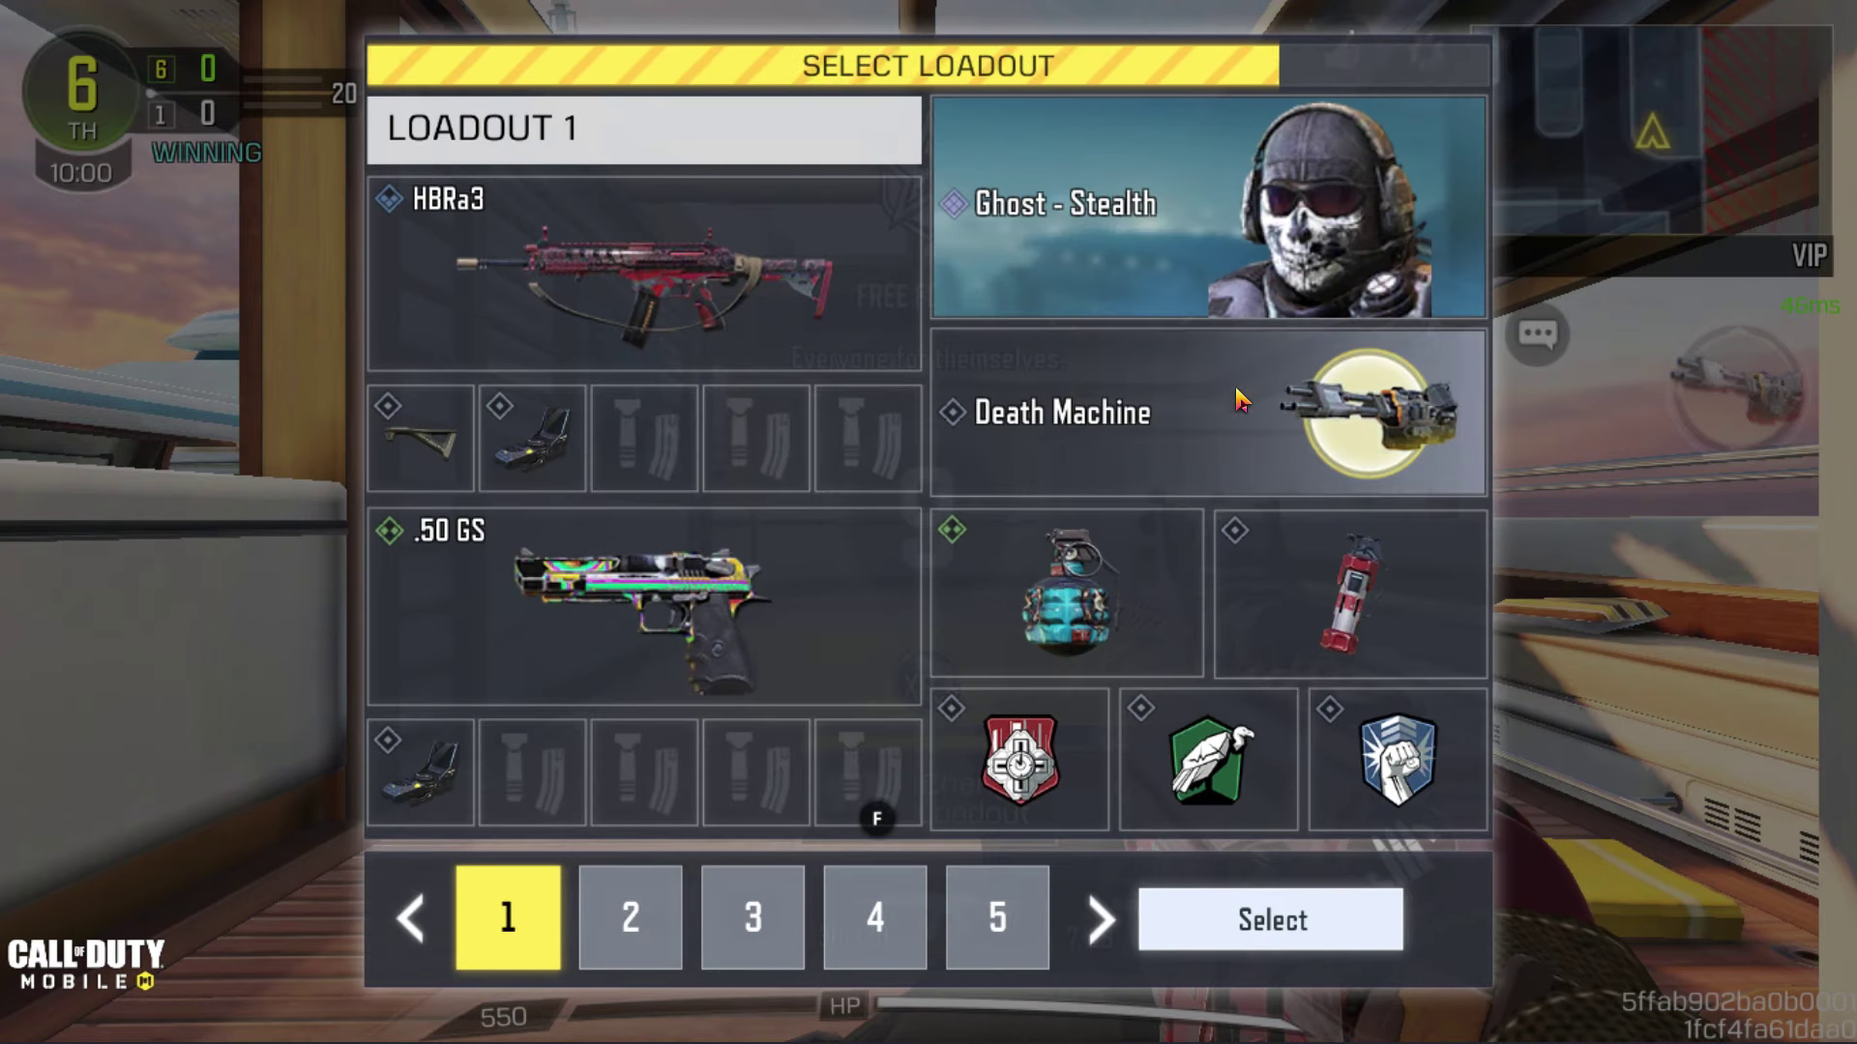
- Confirm Loadout 1 and advance along the yacht deck toward the sofa area
{"action": "left_click", "coordinate": [1211, 923]}
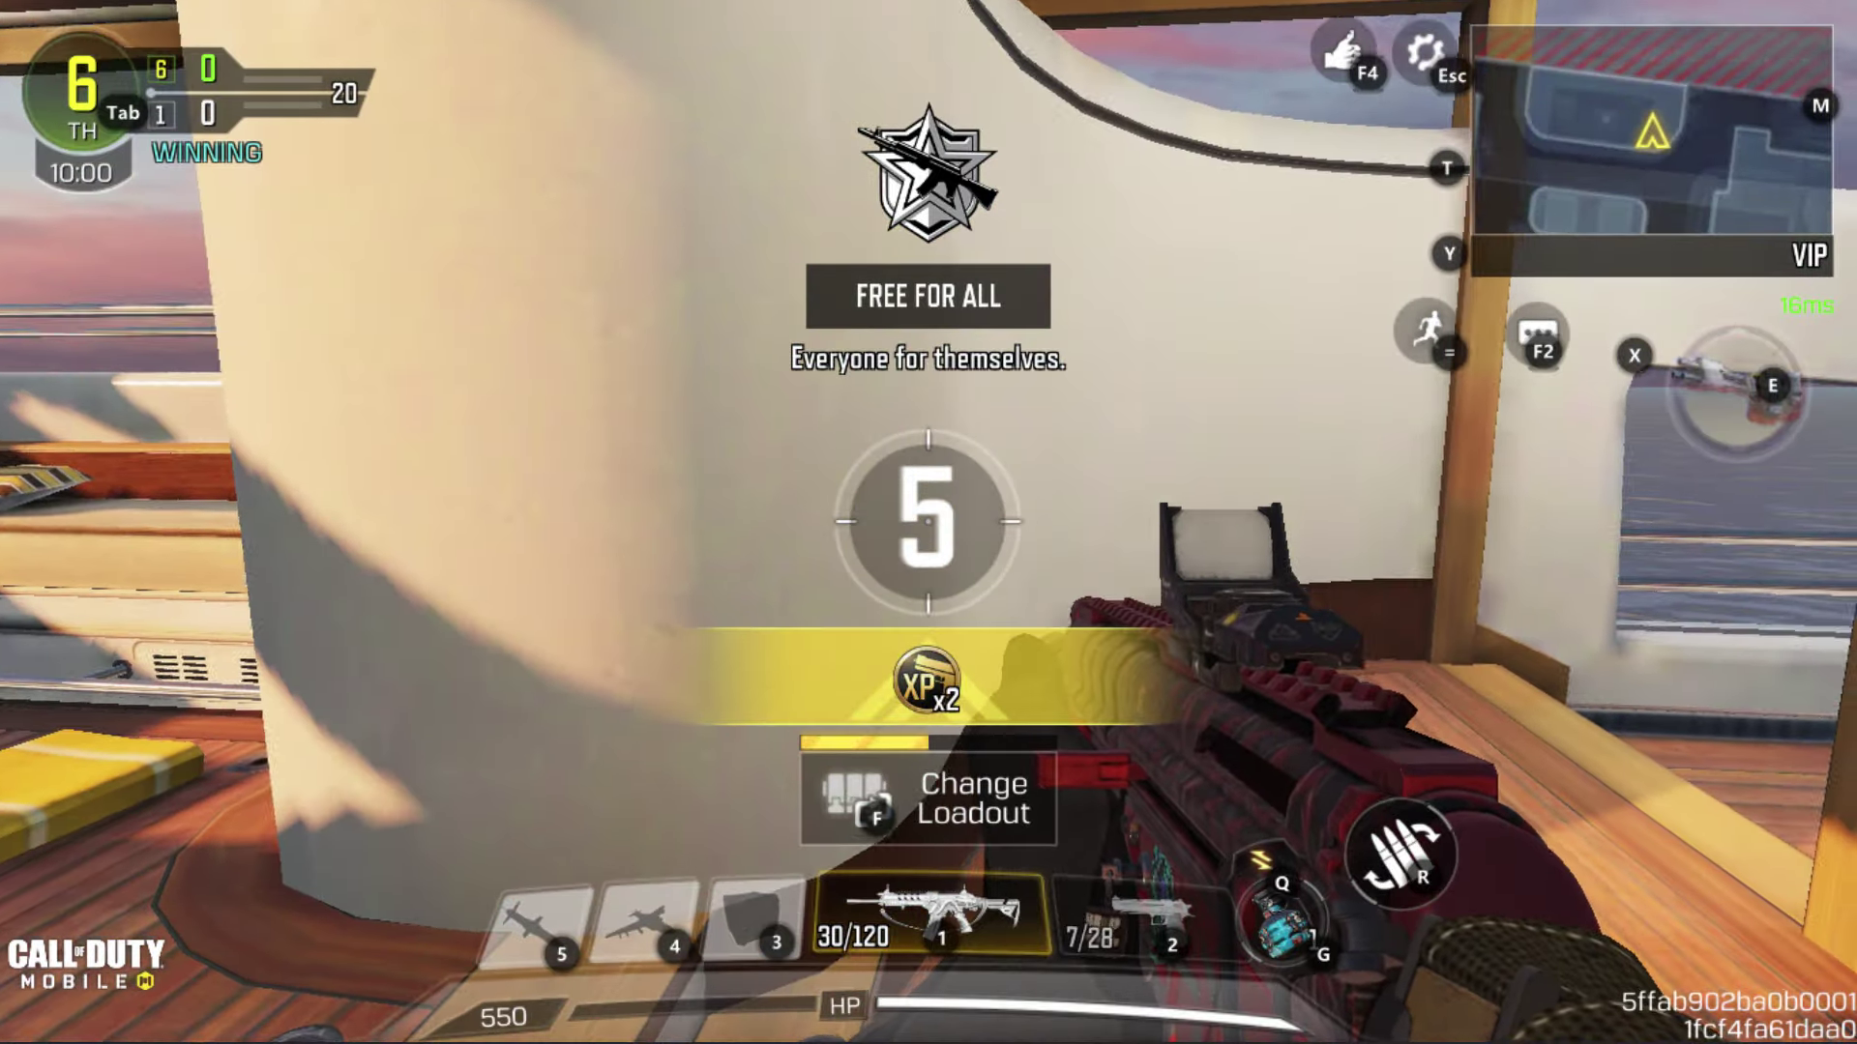
{"action": "mouse_move", "coordinate": [929, 522]}
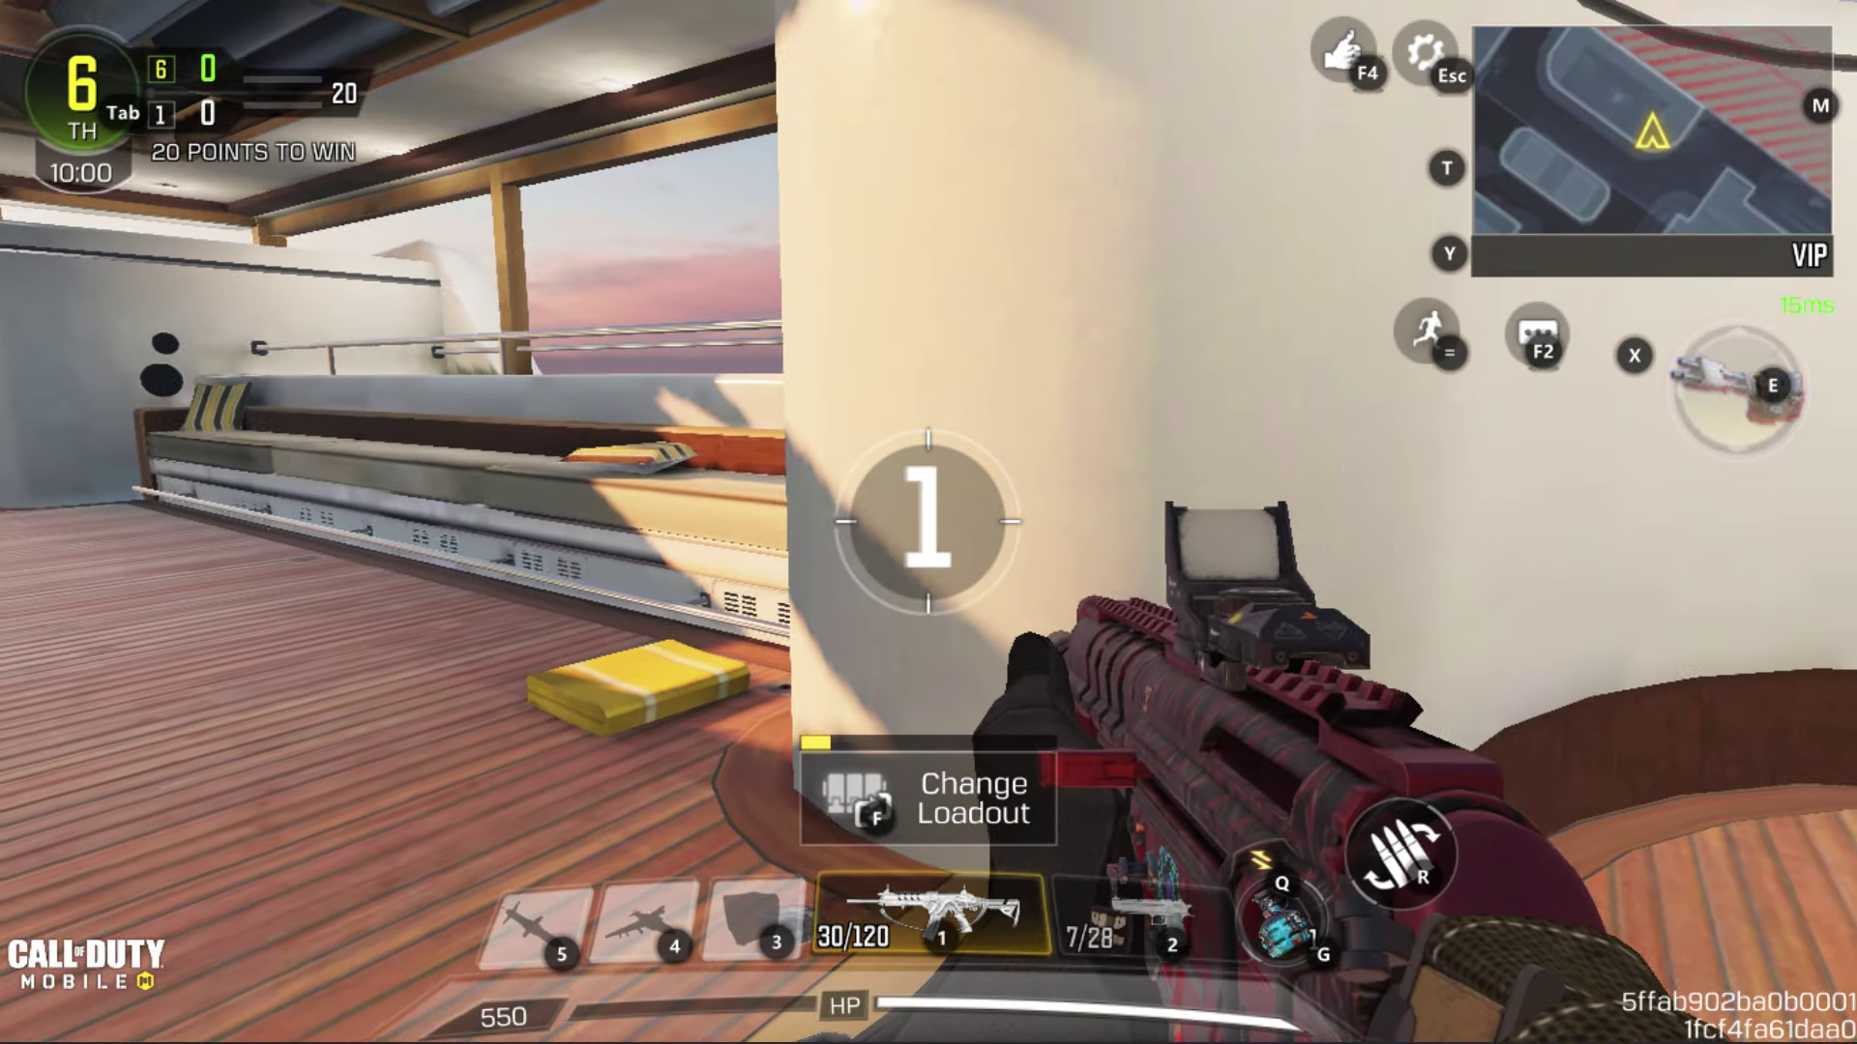
{"action": "key", "text": "w"}
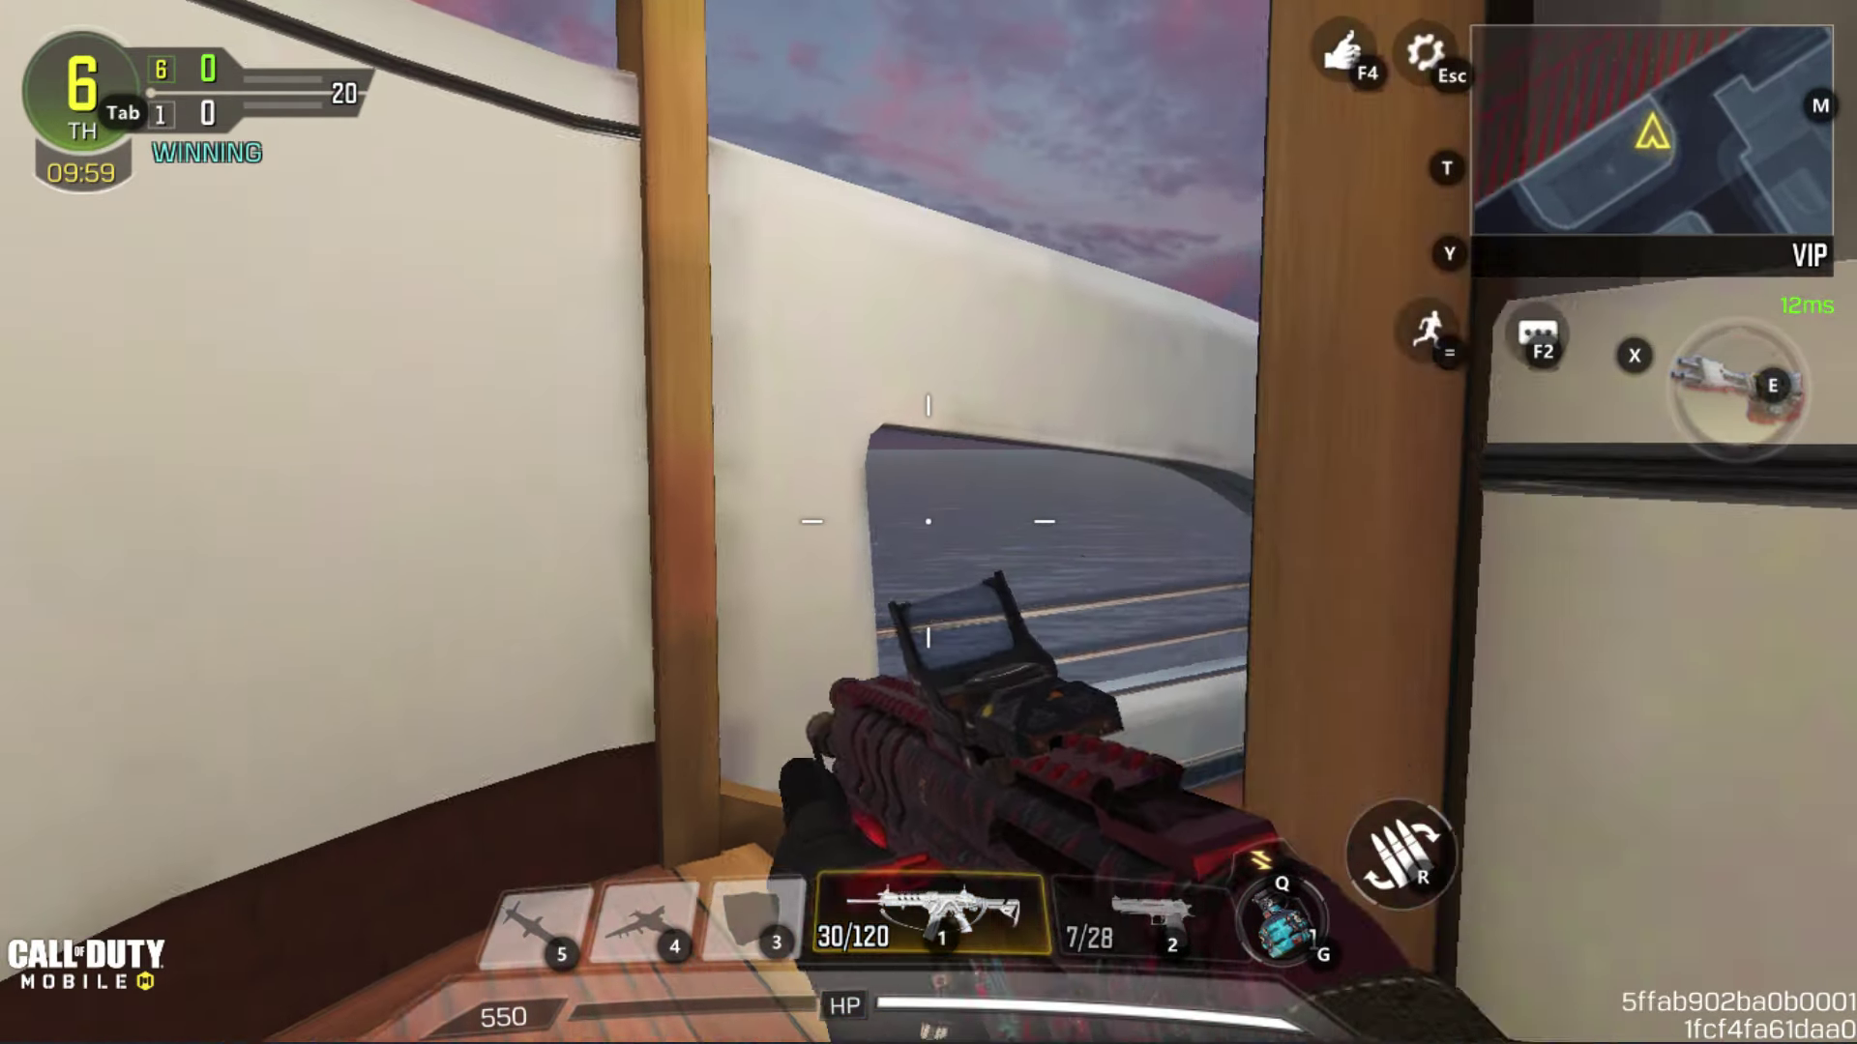
{"action": "key", "text": "w"}
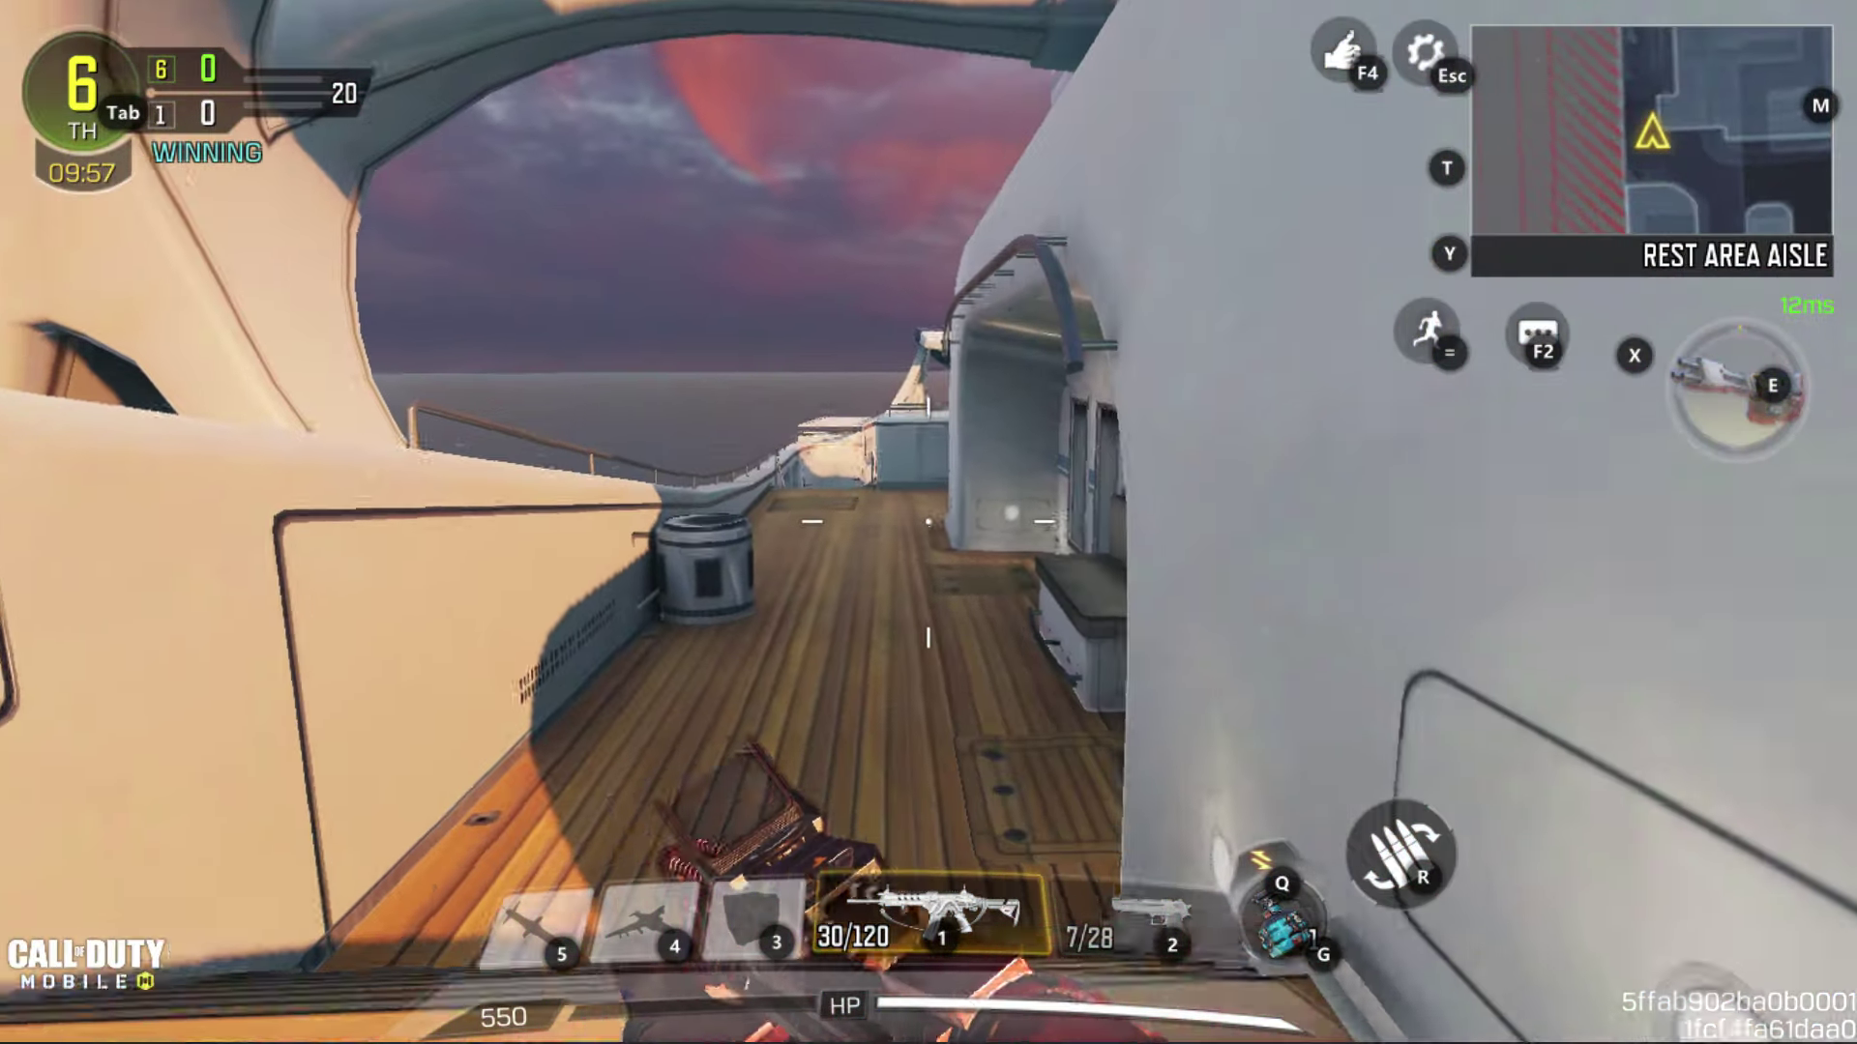
{"action": "key", "text": "w"}
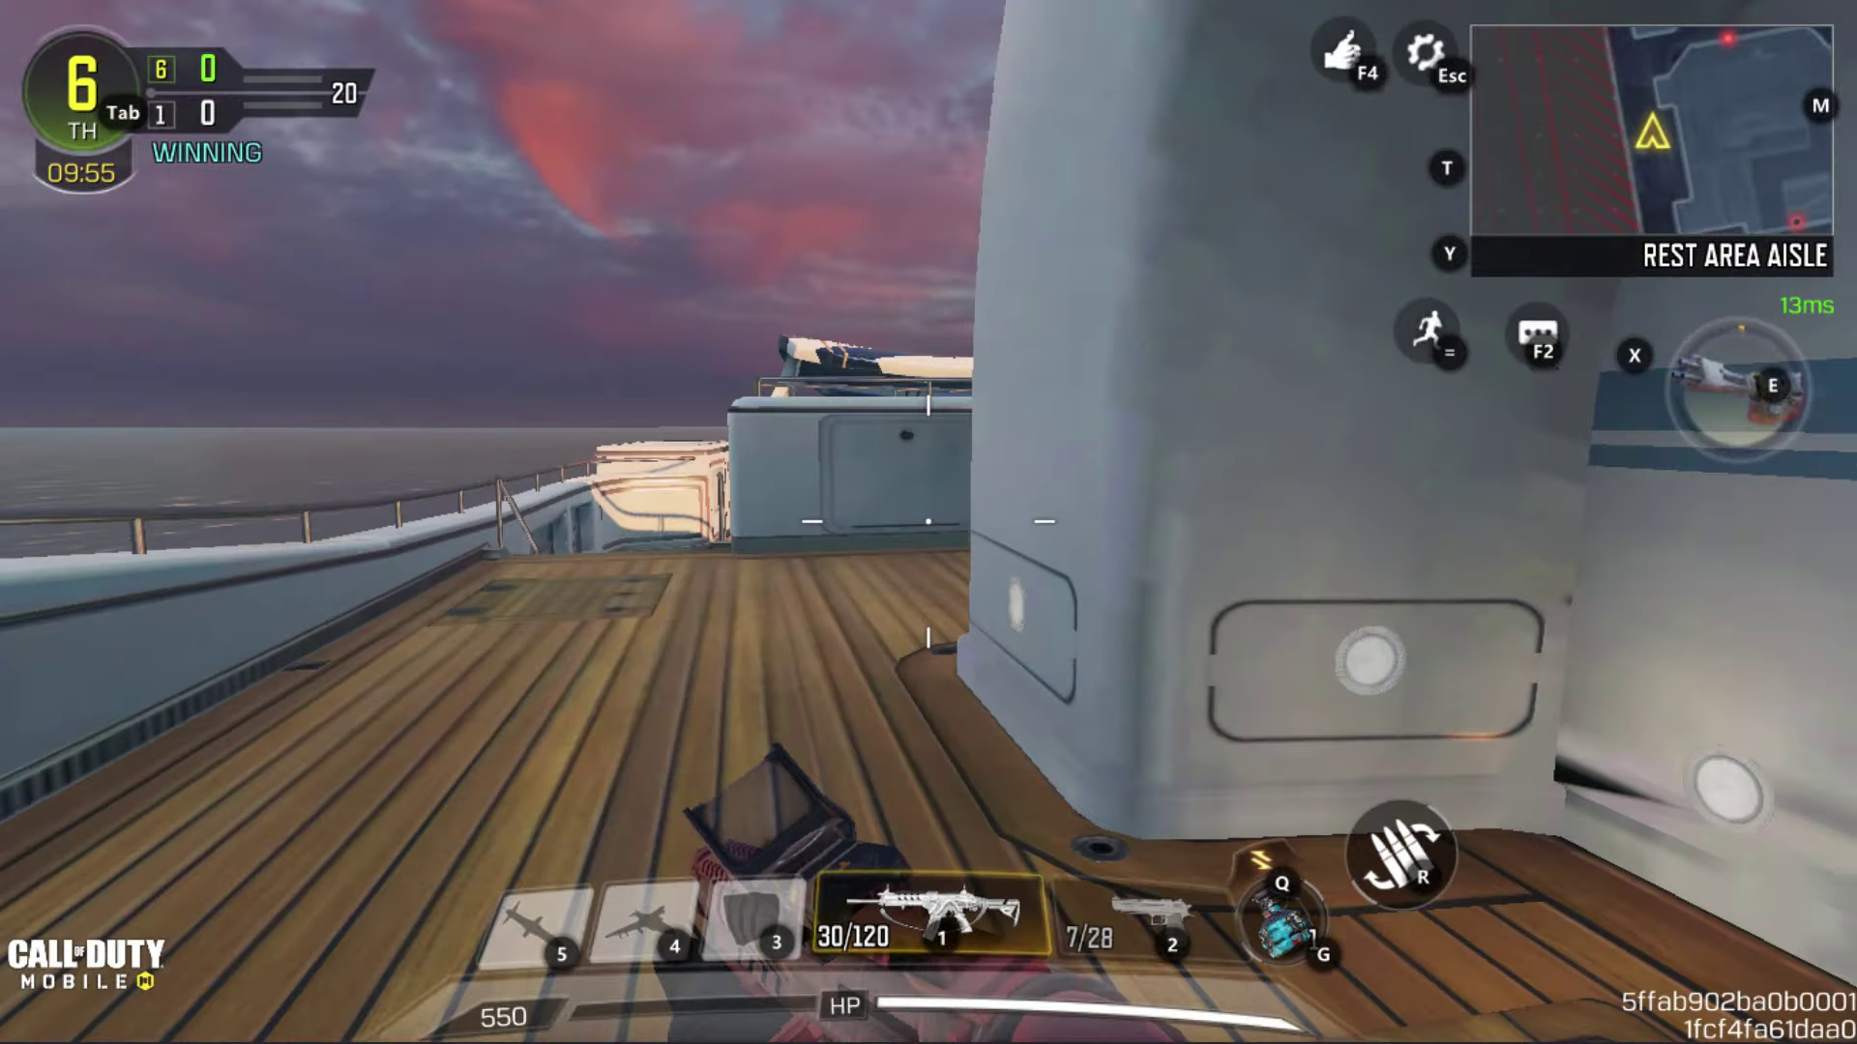
{"action": "key", "text": "w"}
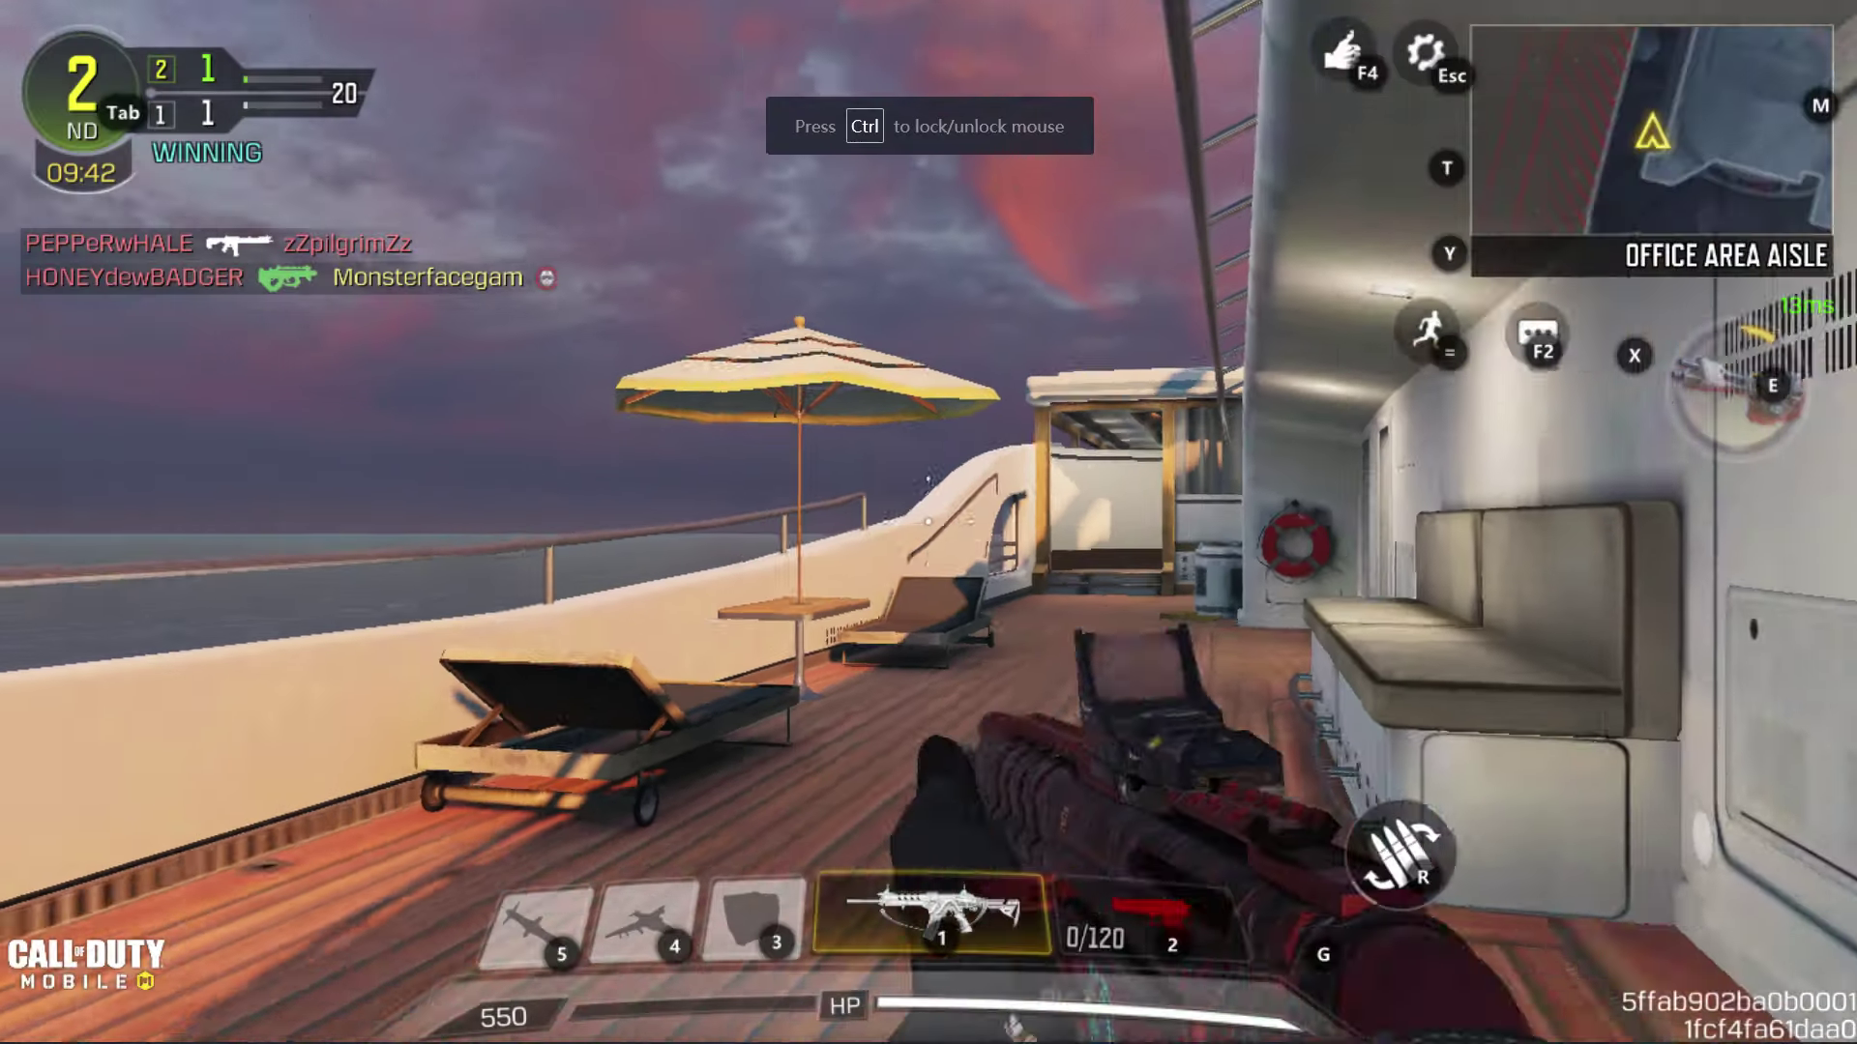
{"action": "key", "text": "w"}
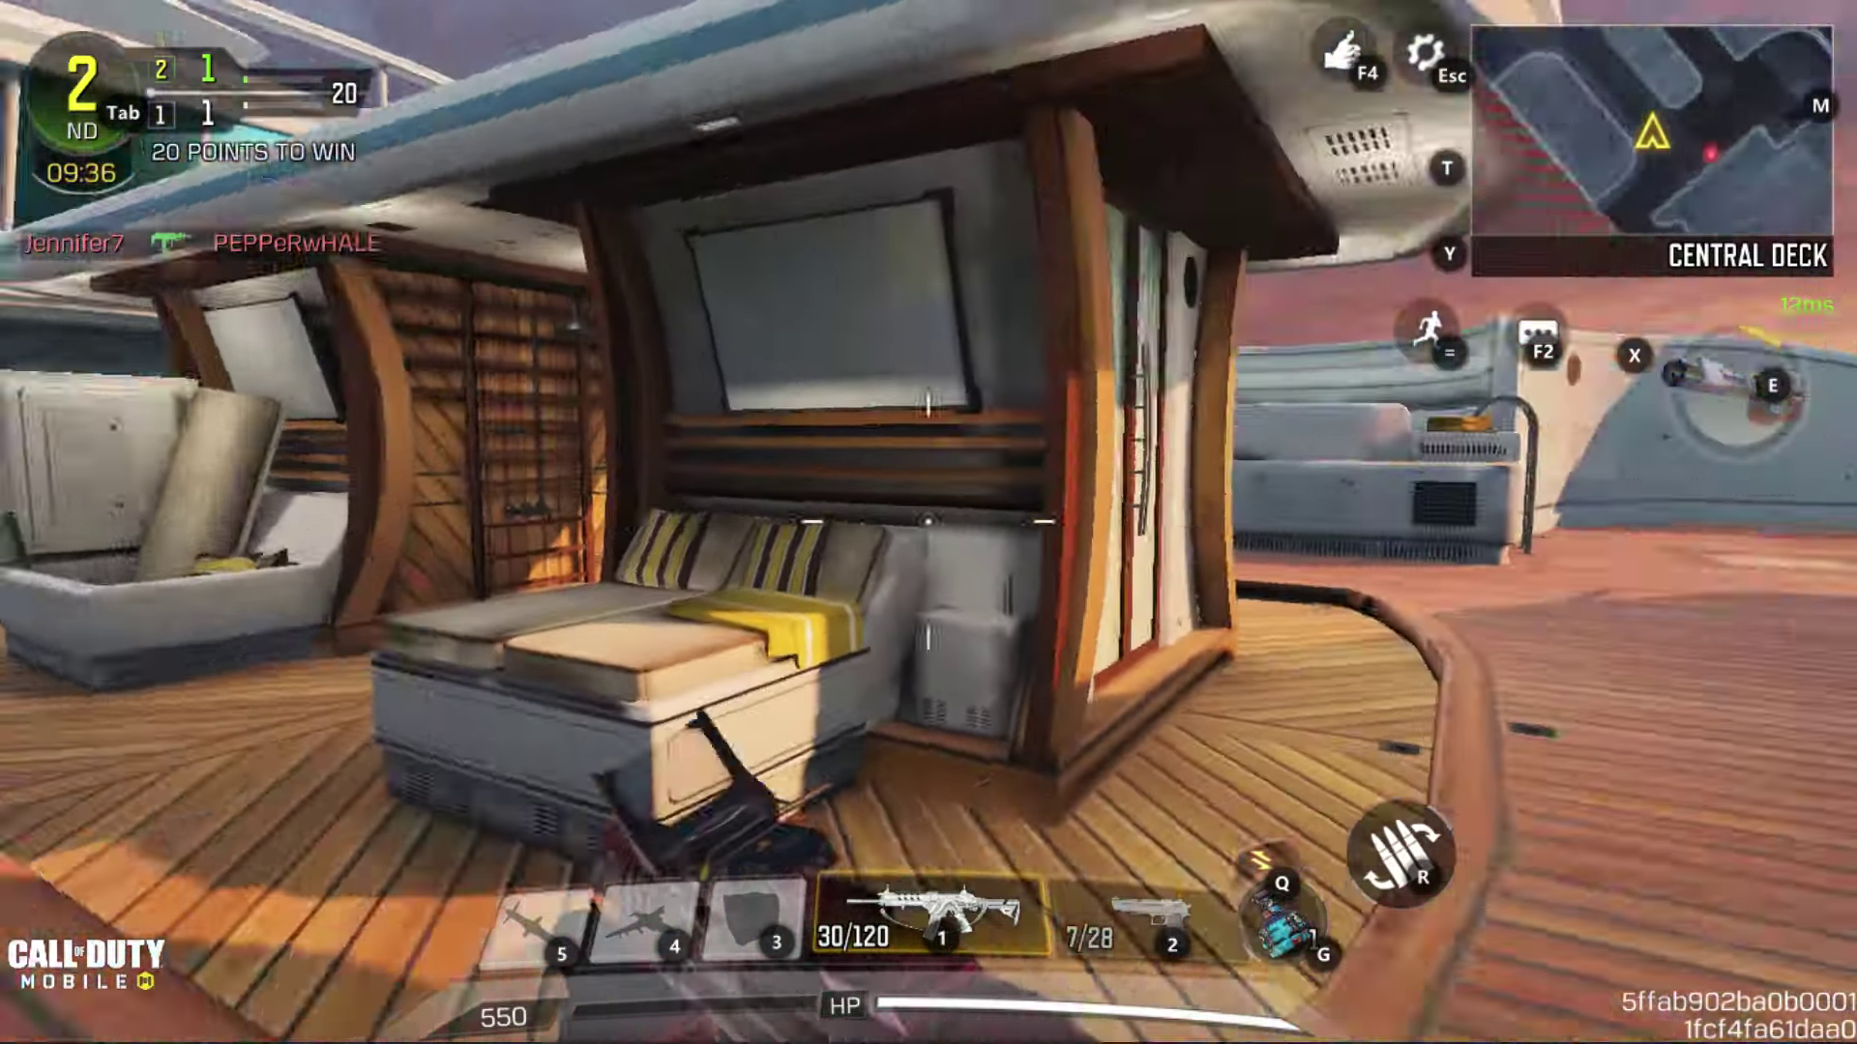
- Kill nearby enemies with the pistol, then switch back to the rifle for another kill
{"action": "mouse_move", "coordinate": [928, 522]}
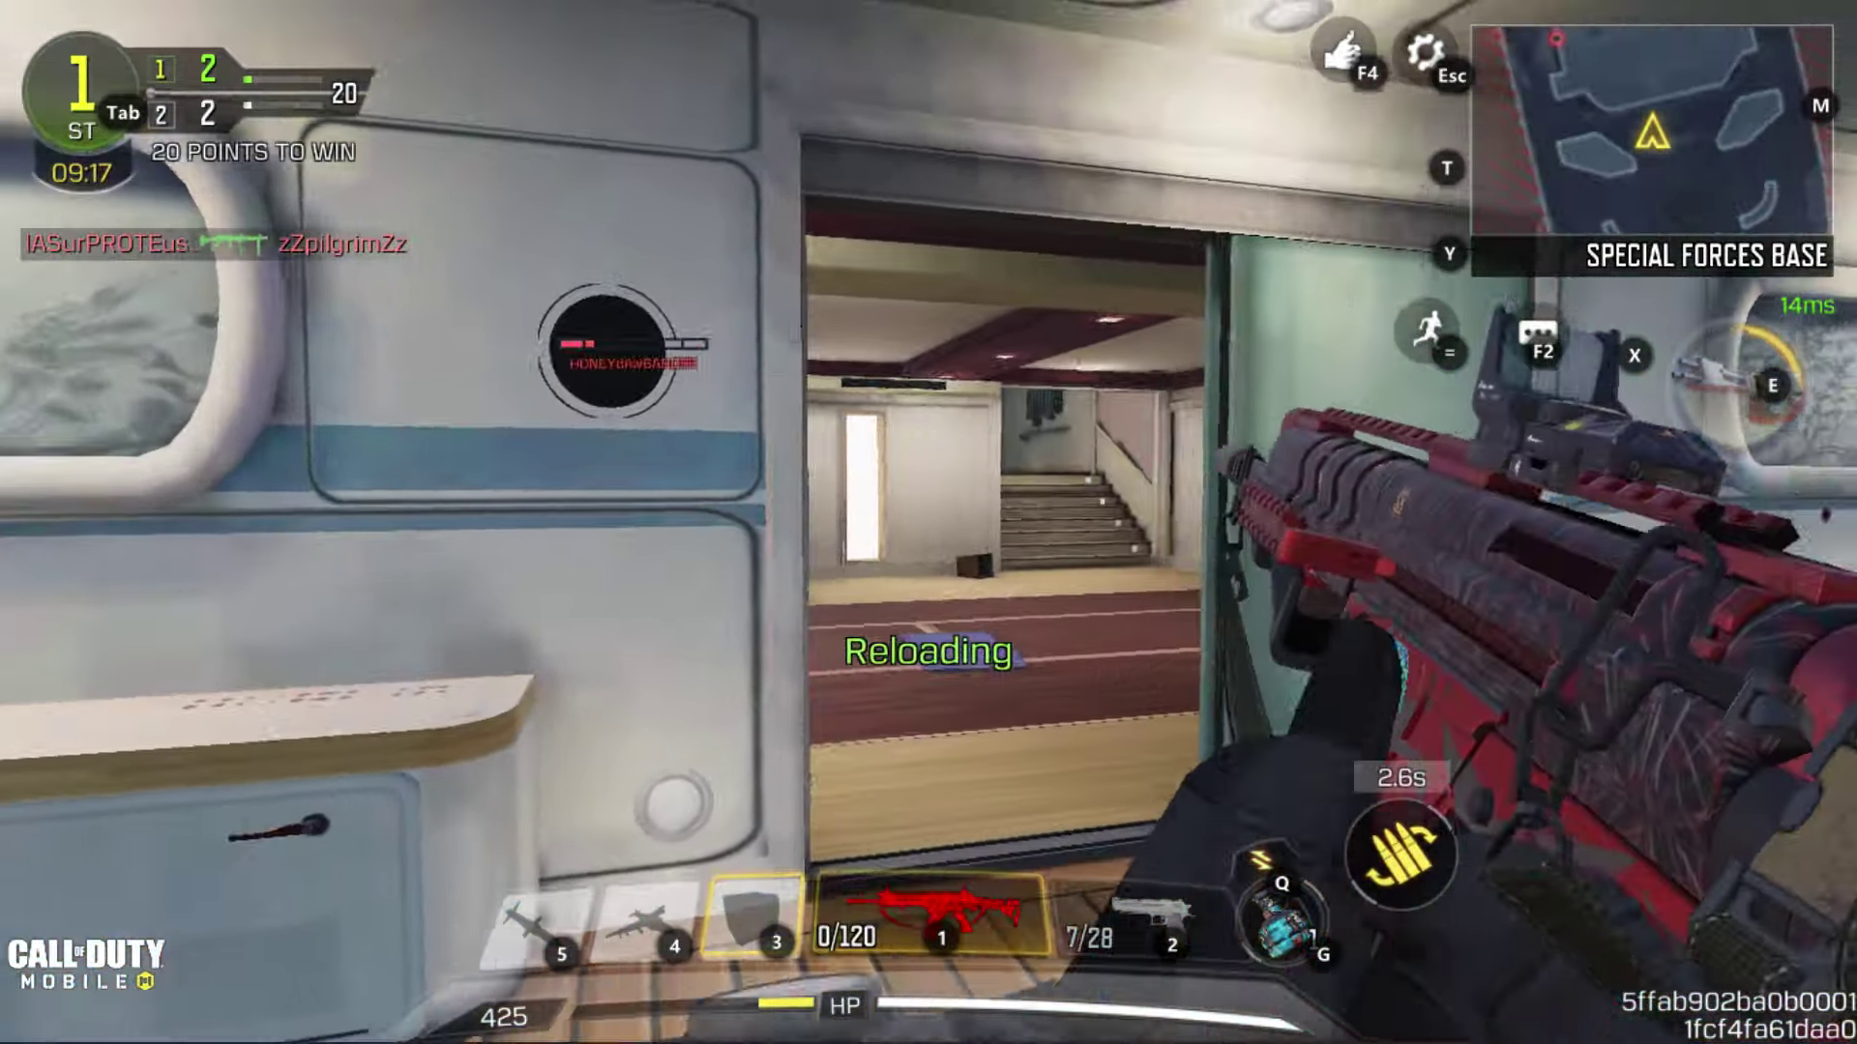
{"action": "key", "text": "2"}
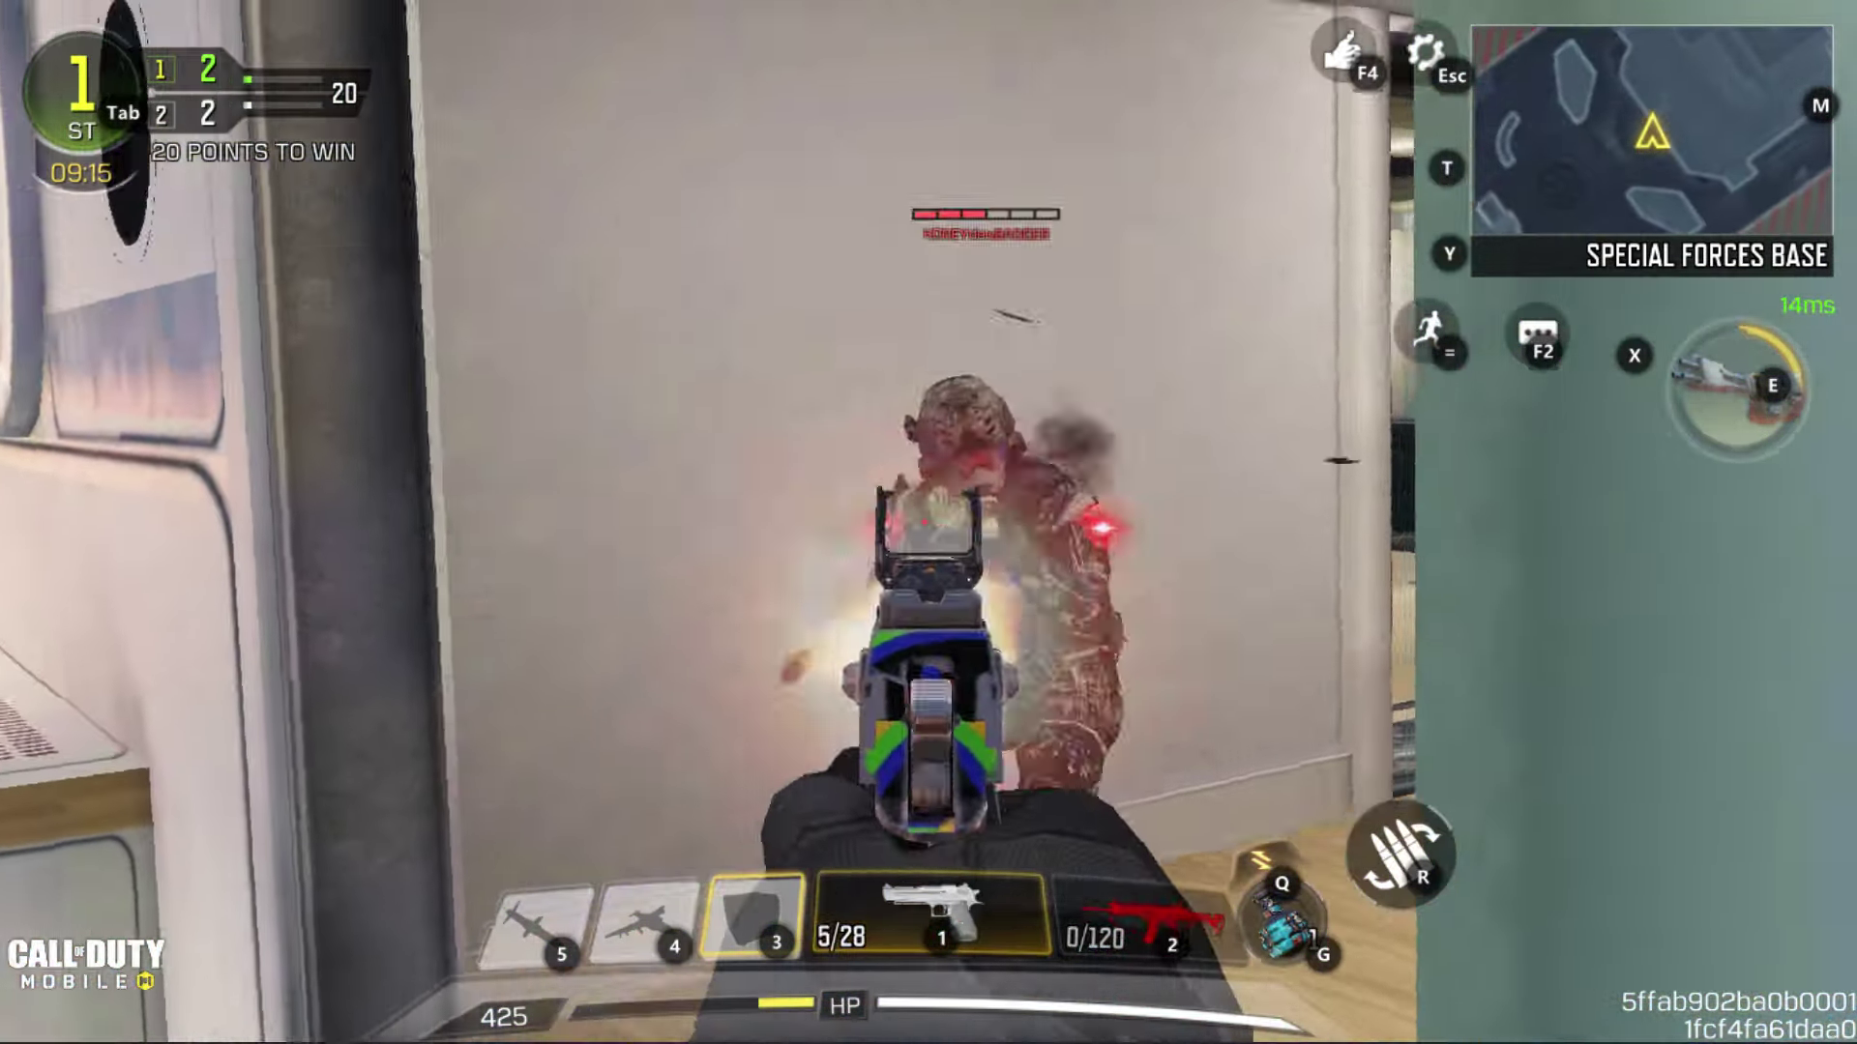
{"action": "left_click", "coordinate": [928, 522]}
{"action": "left_click", "coordinate": [929, 522]}
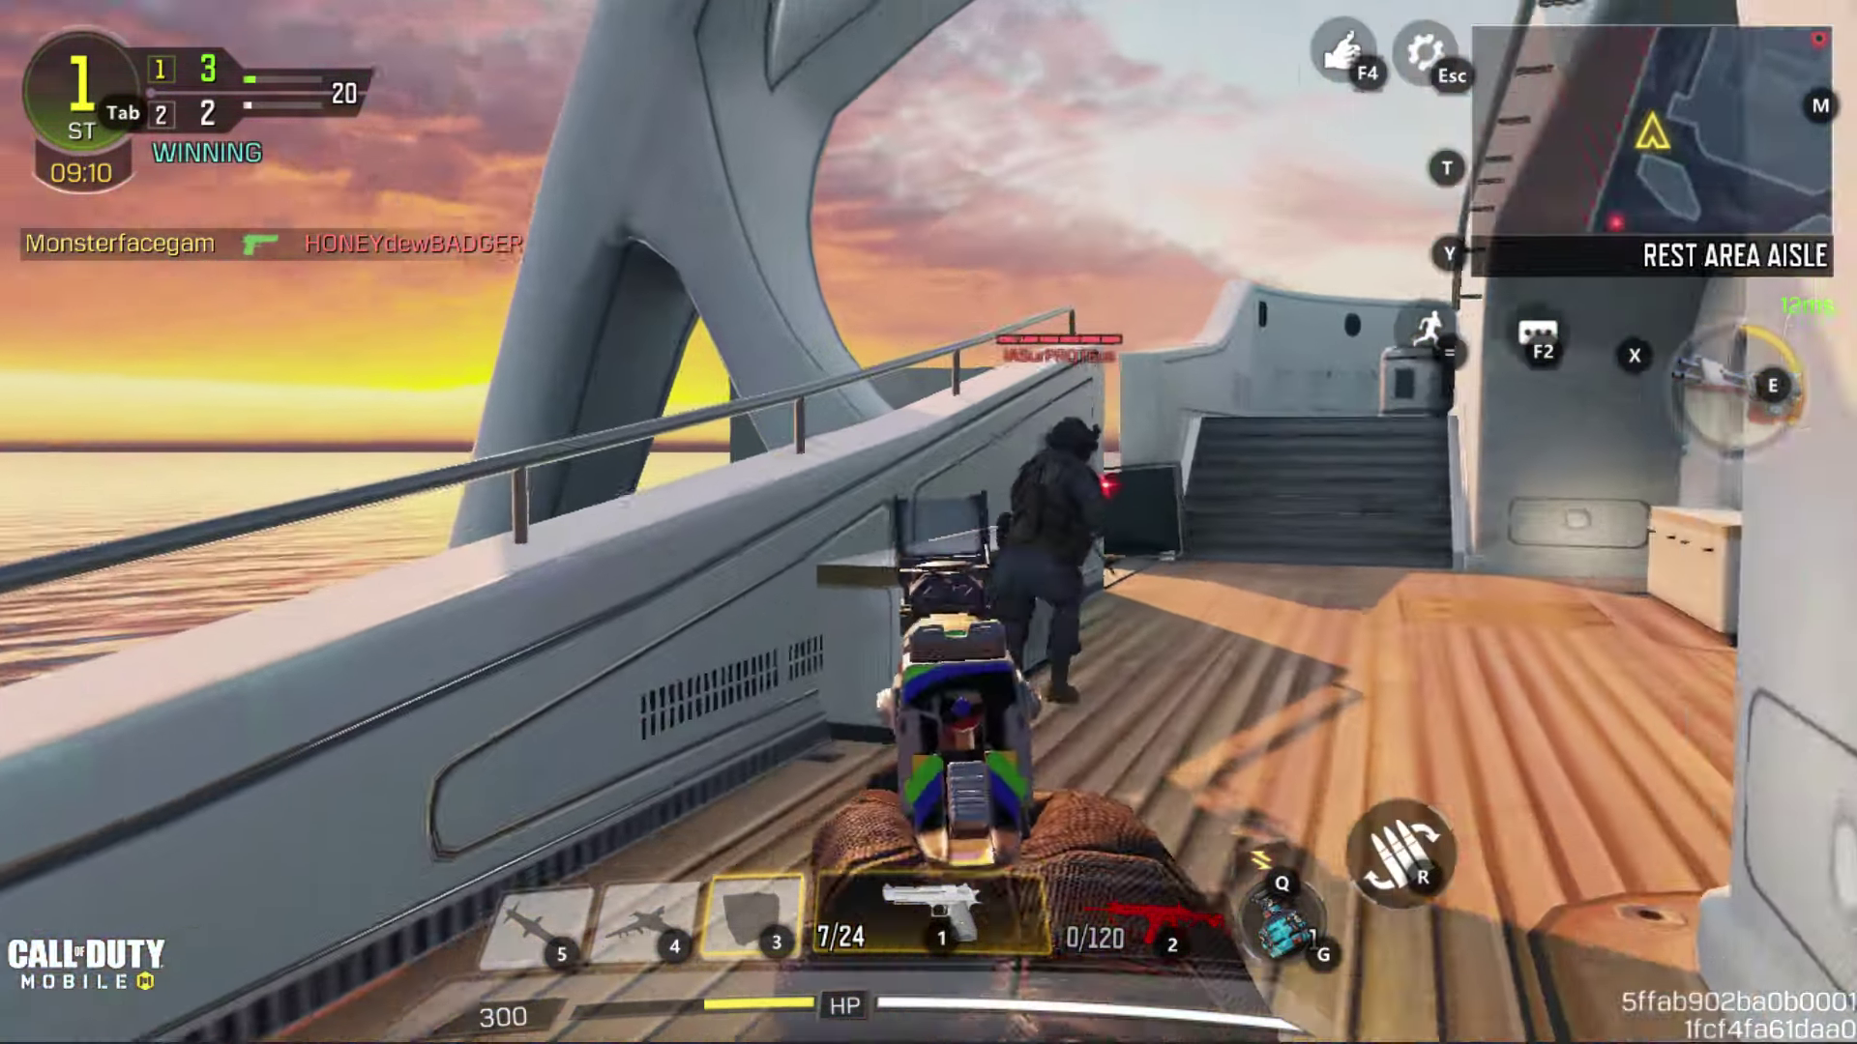
{"action": "left_click", "coordinate": [928, 523]}
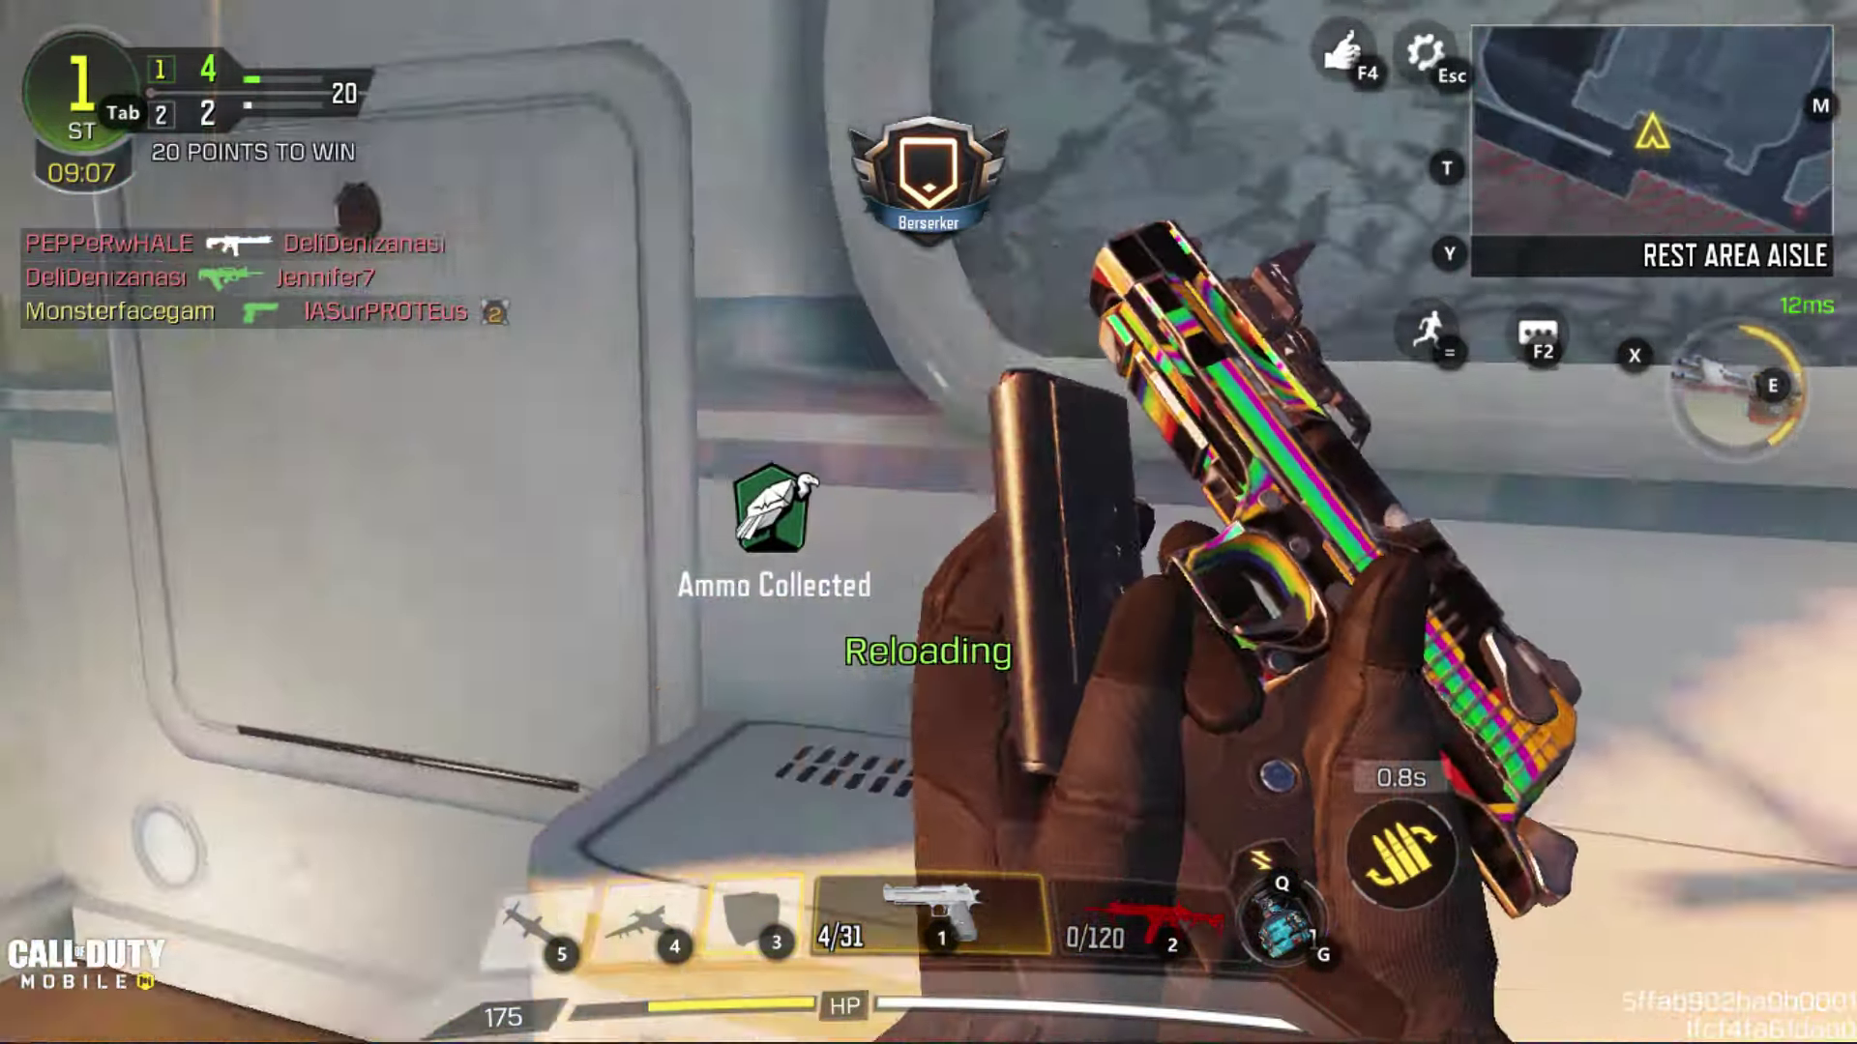
{"action": "key", "text": "2"}
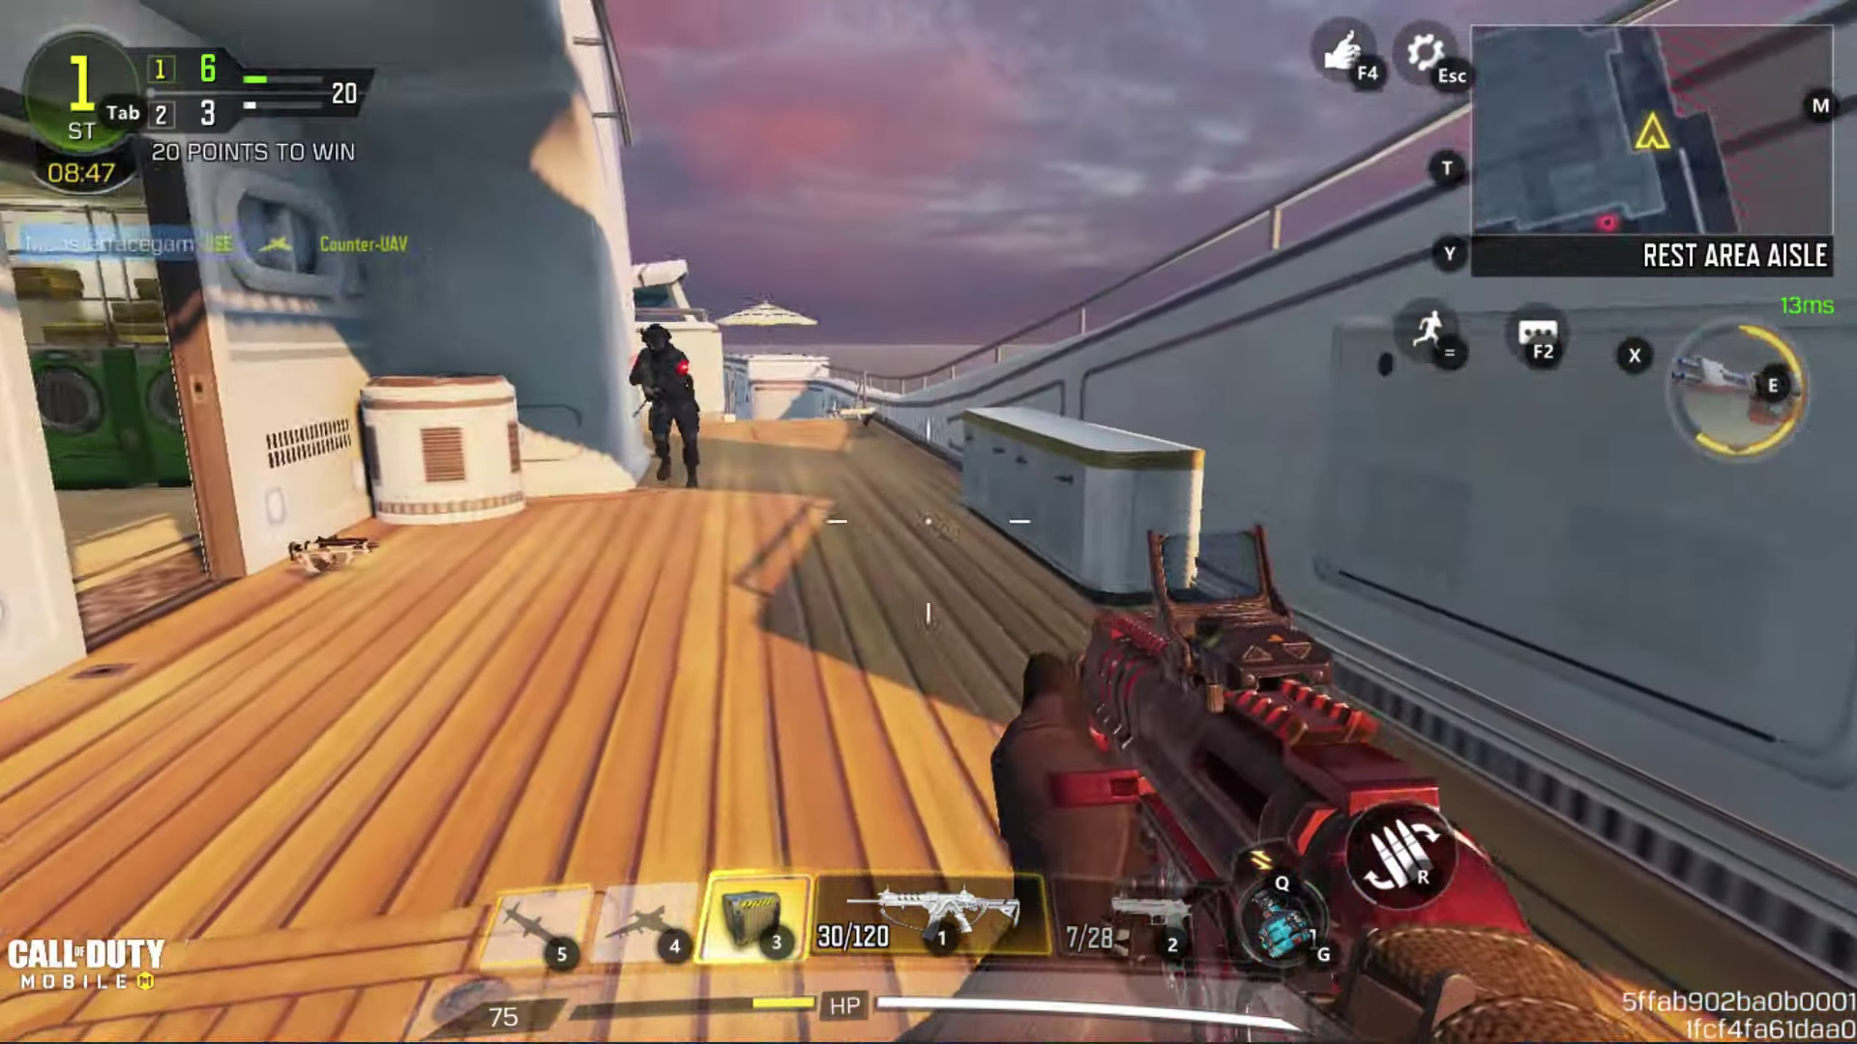
{"action": "left_click", "coordinate": [929, 523]}
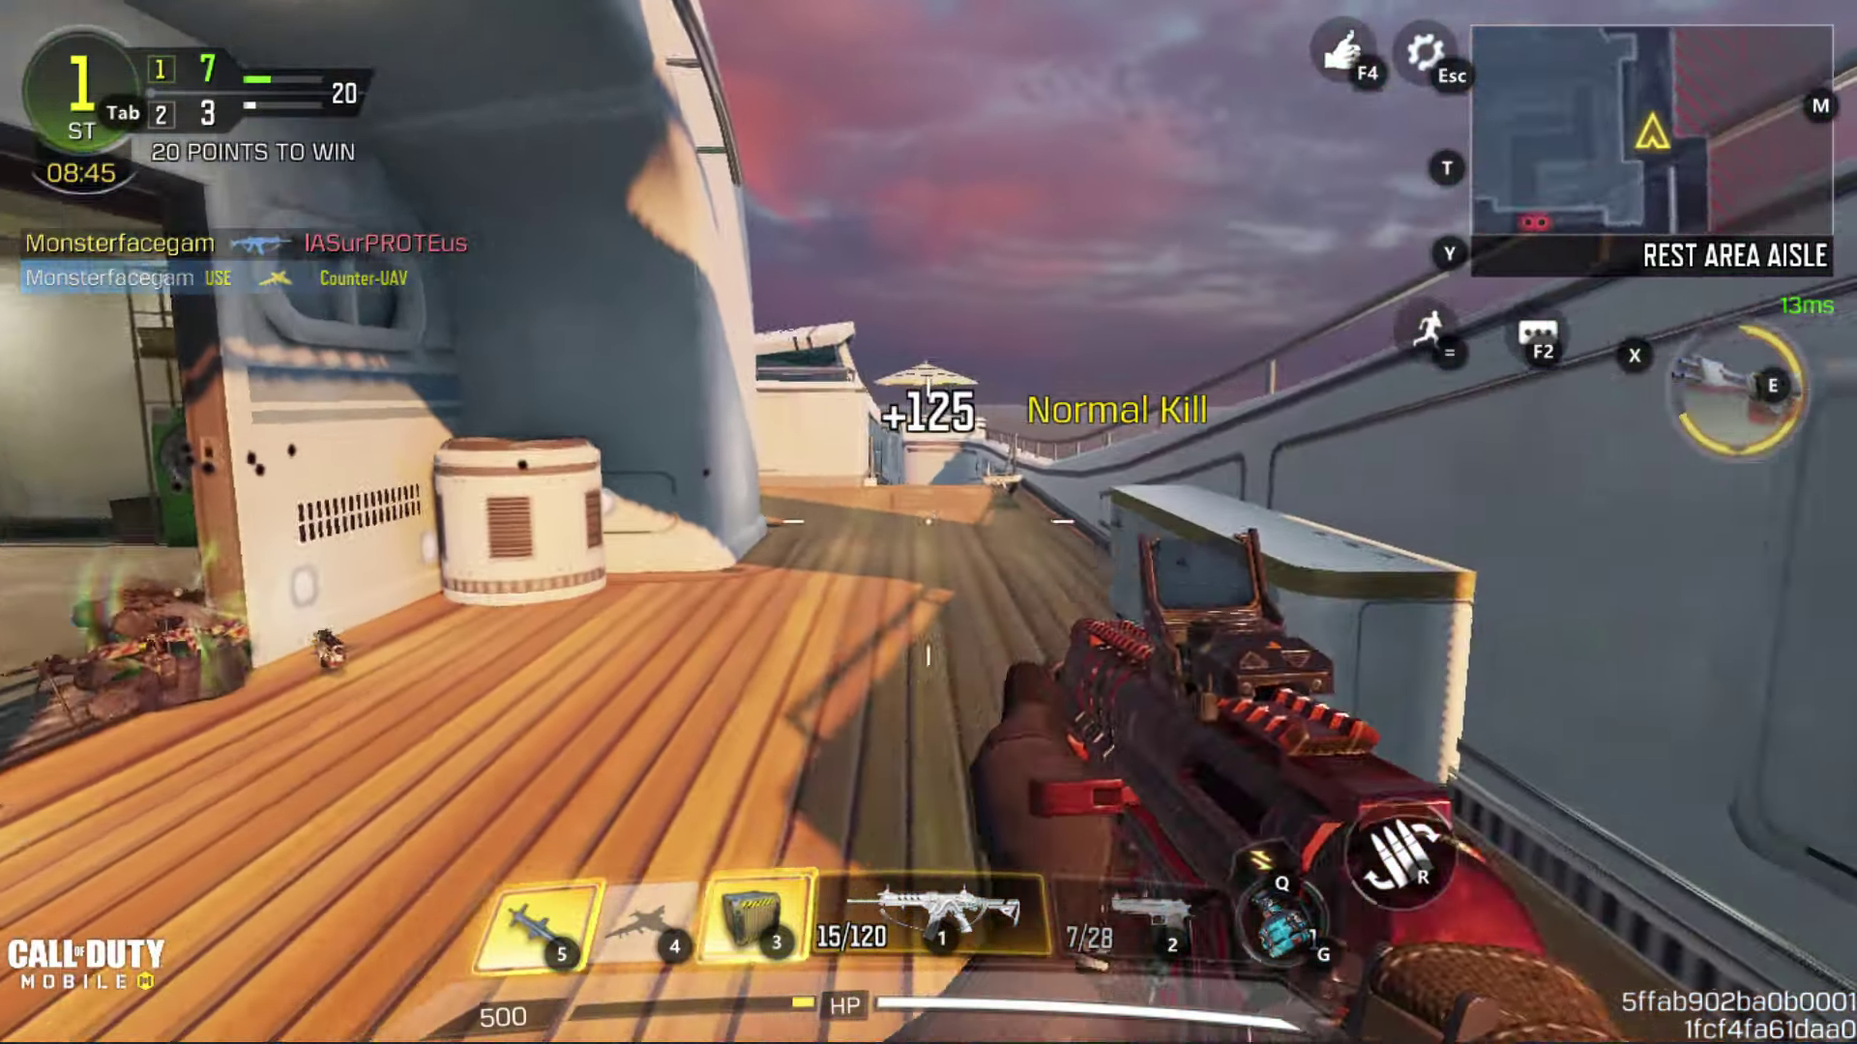
- Launch the missile scorestreak, throw the care package marker, and reach the supply crate
{"action": "key", "text": "w"}
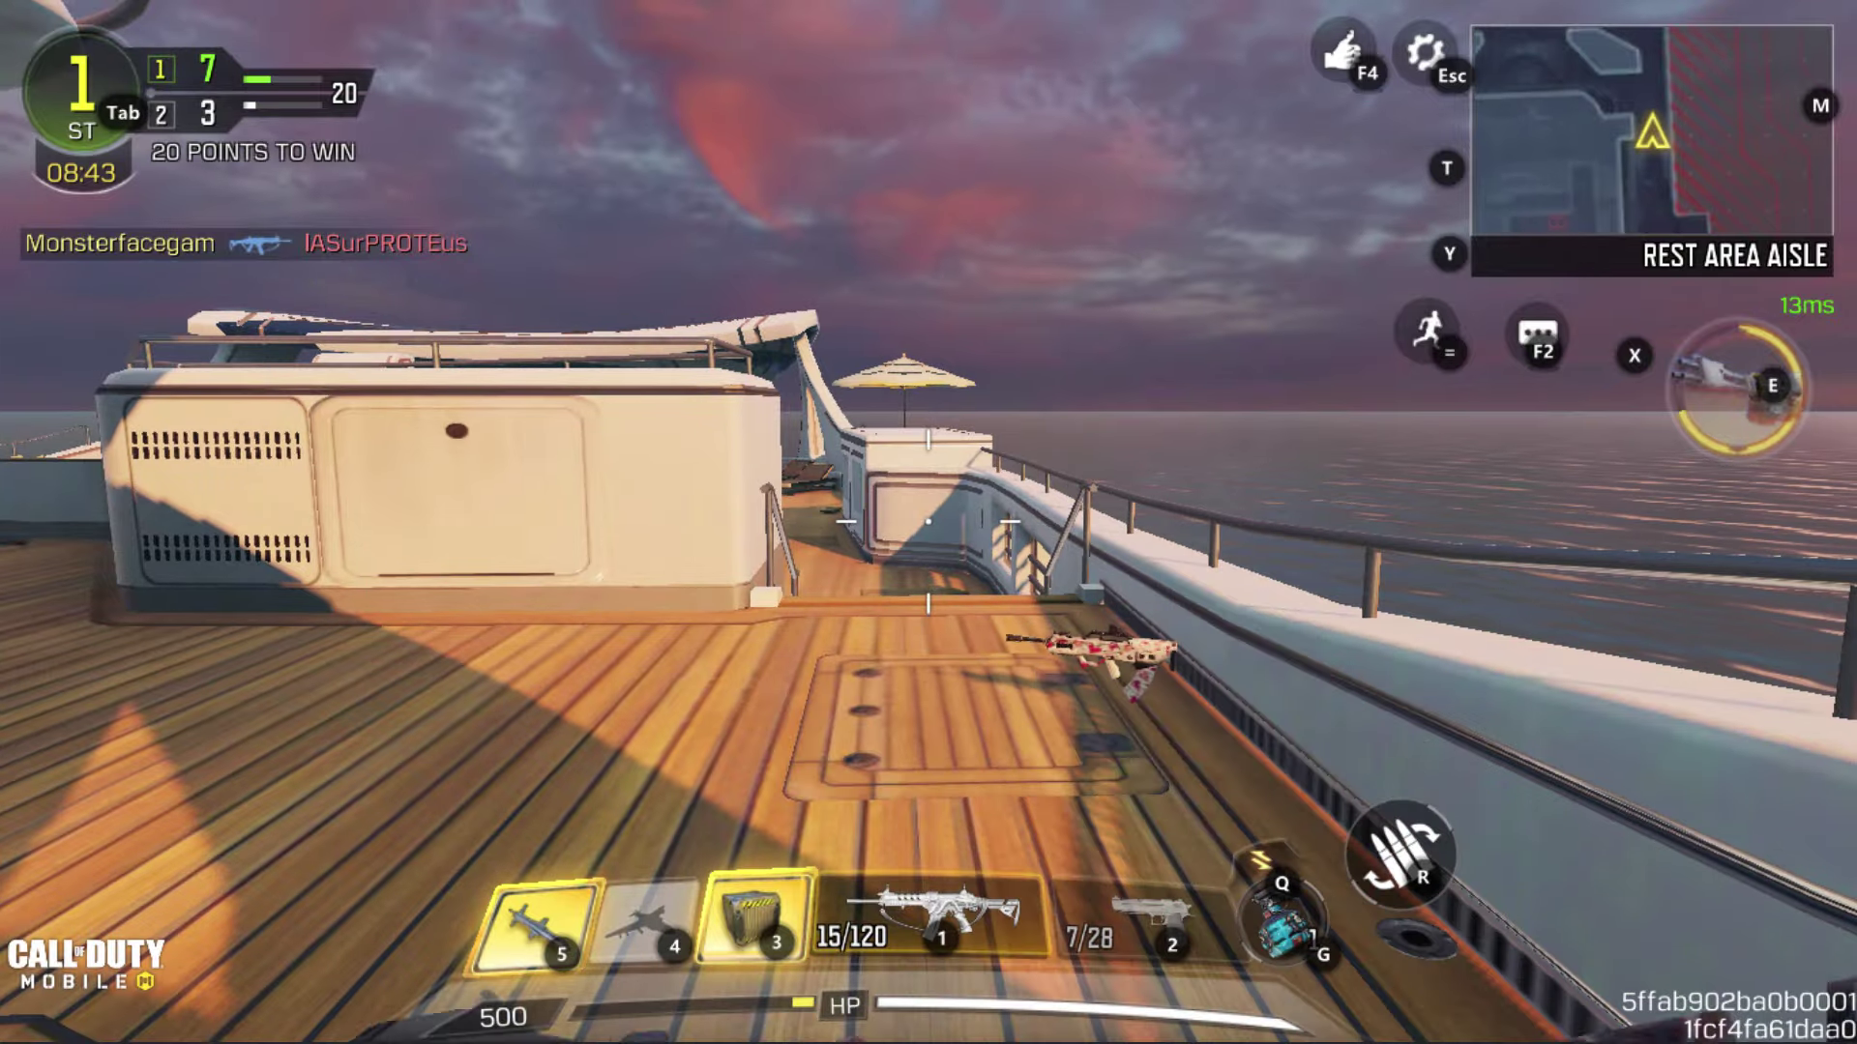
{"action": "key", "text": "5"}
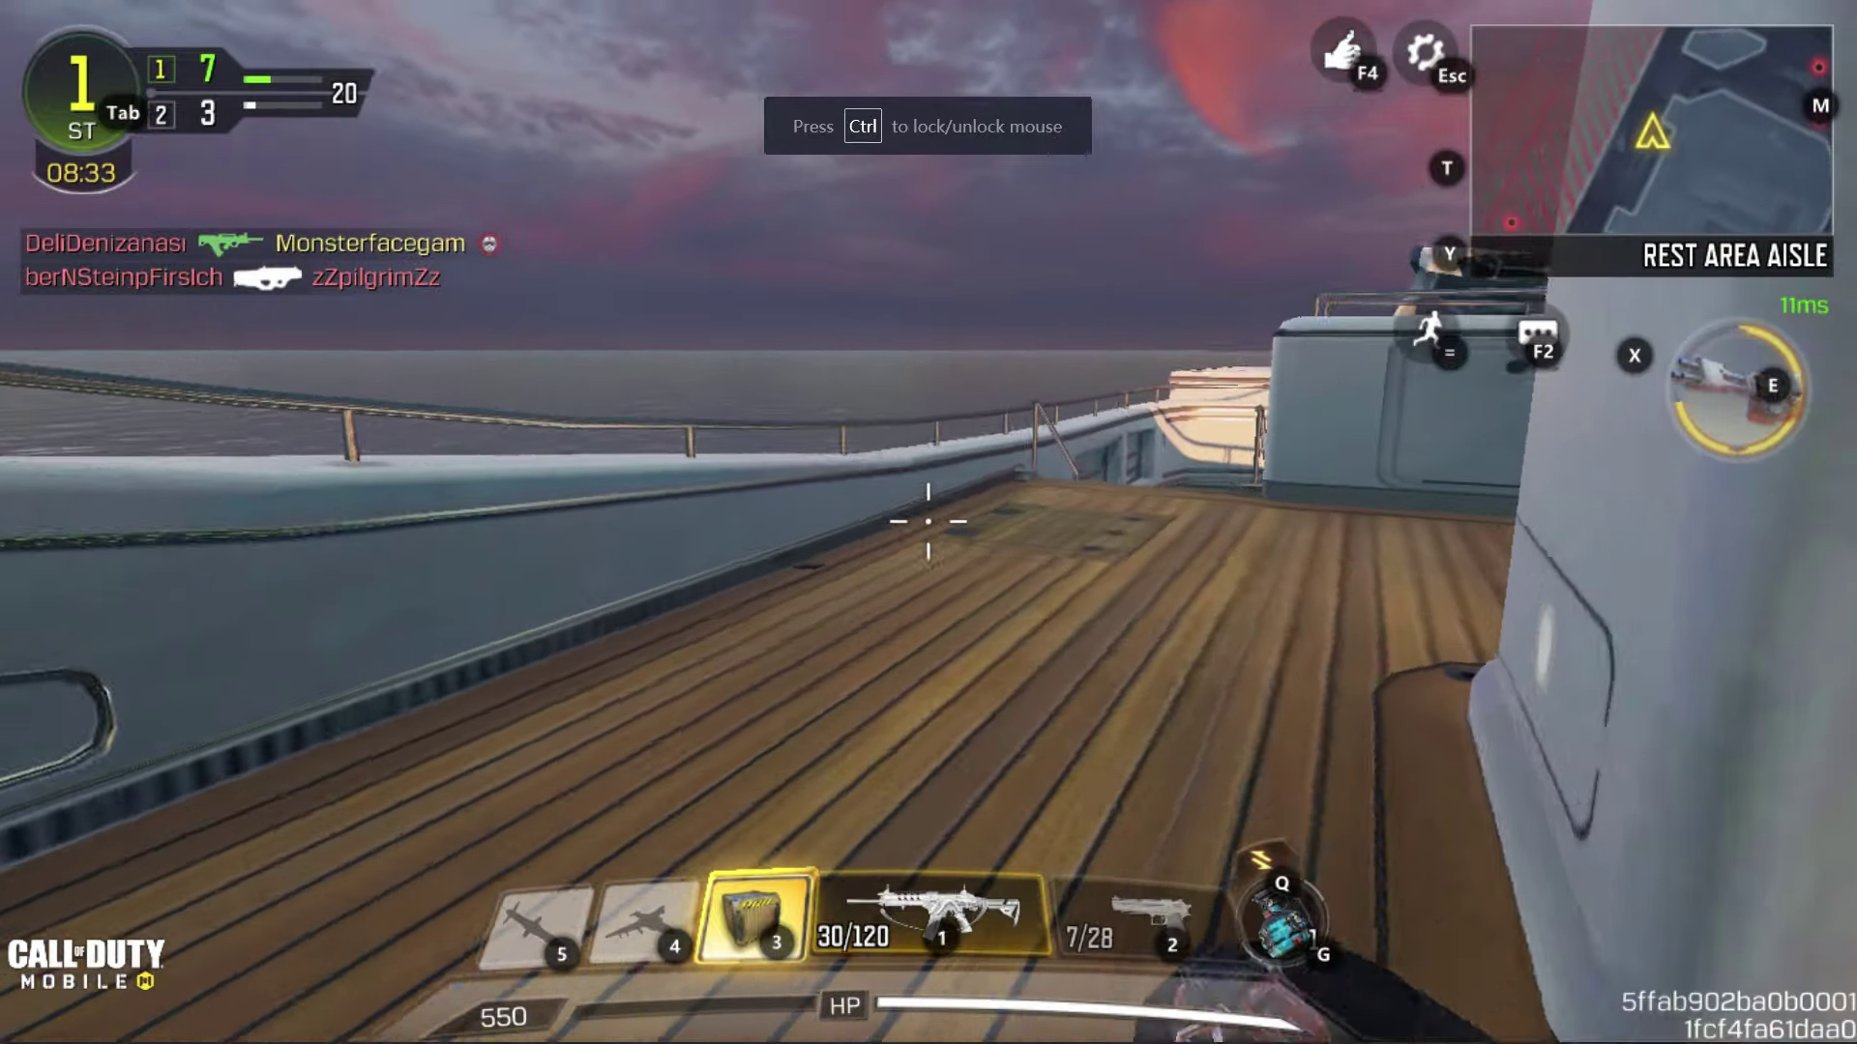
{"action": "left_click", "coordinate": [928, 522]}
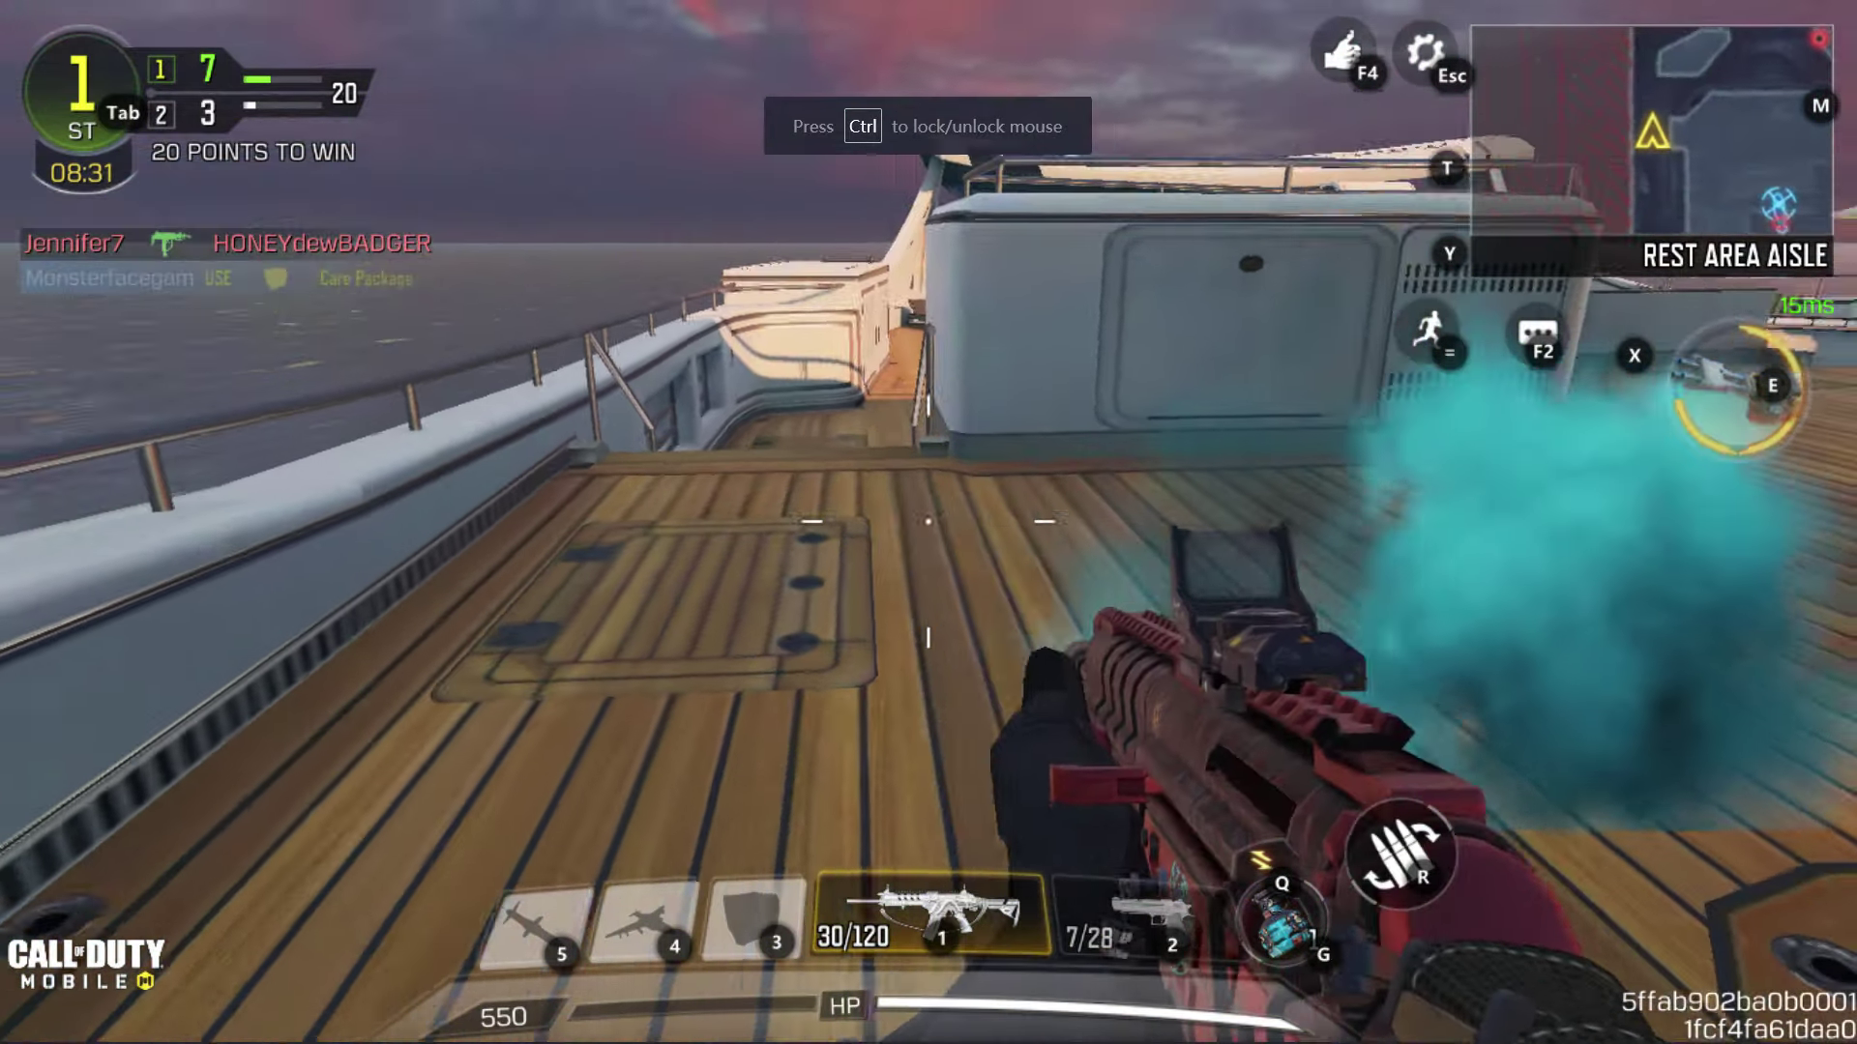
{"action": "key", "text": "w"}
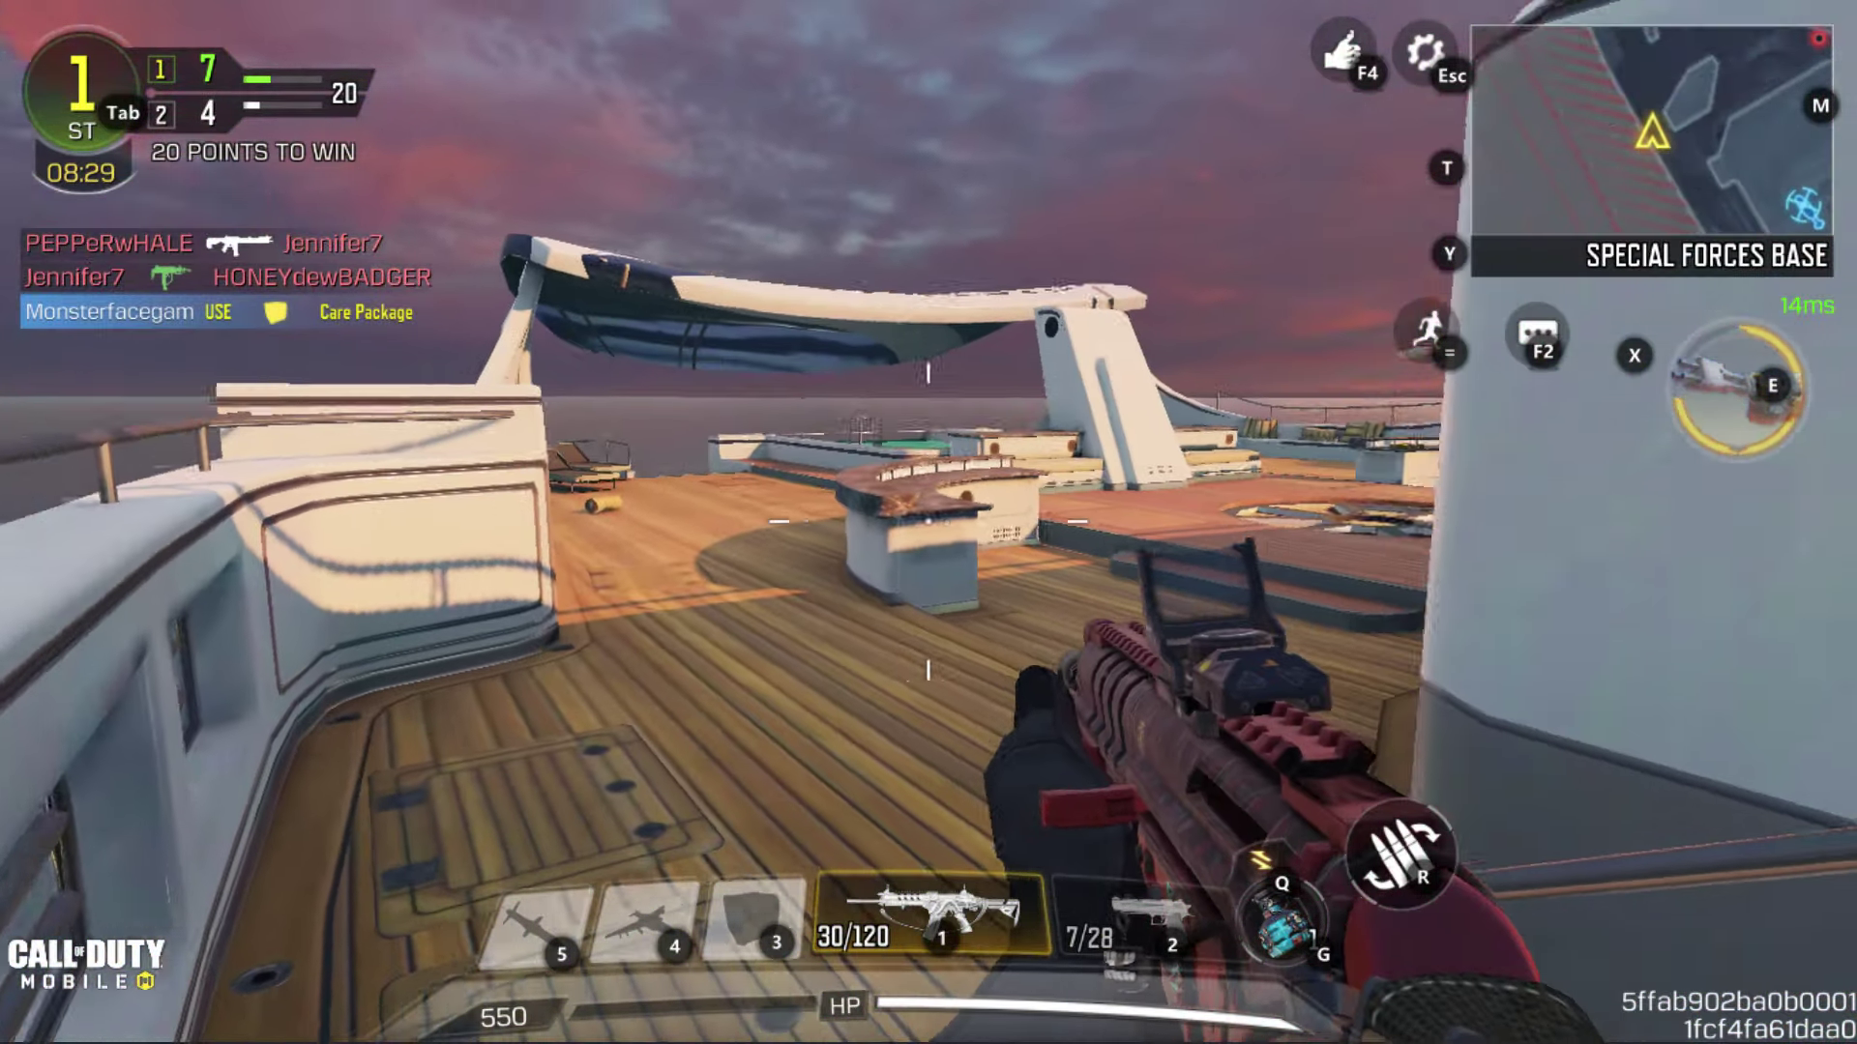
{"action": "key", "text": "w"}
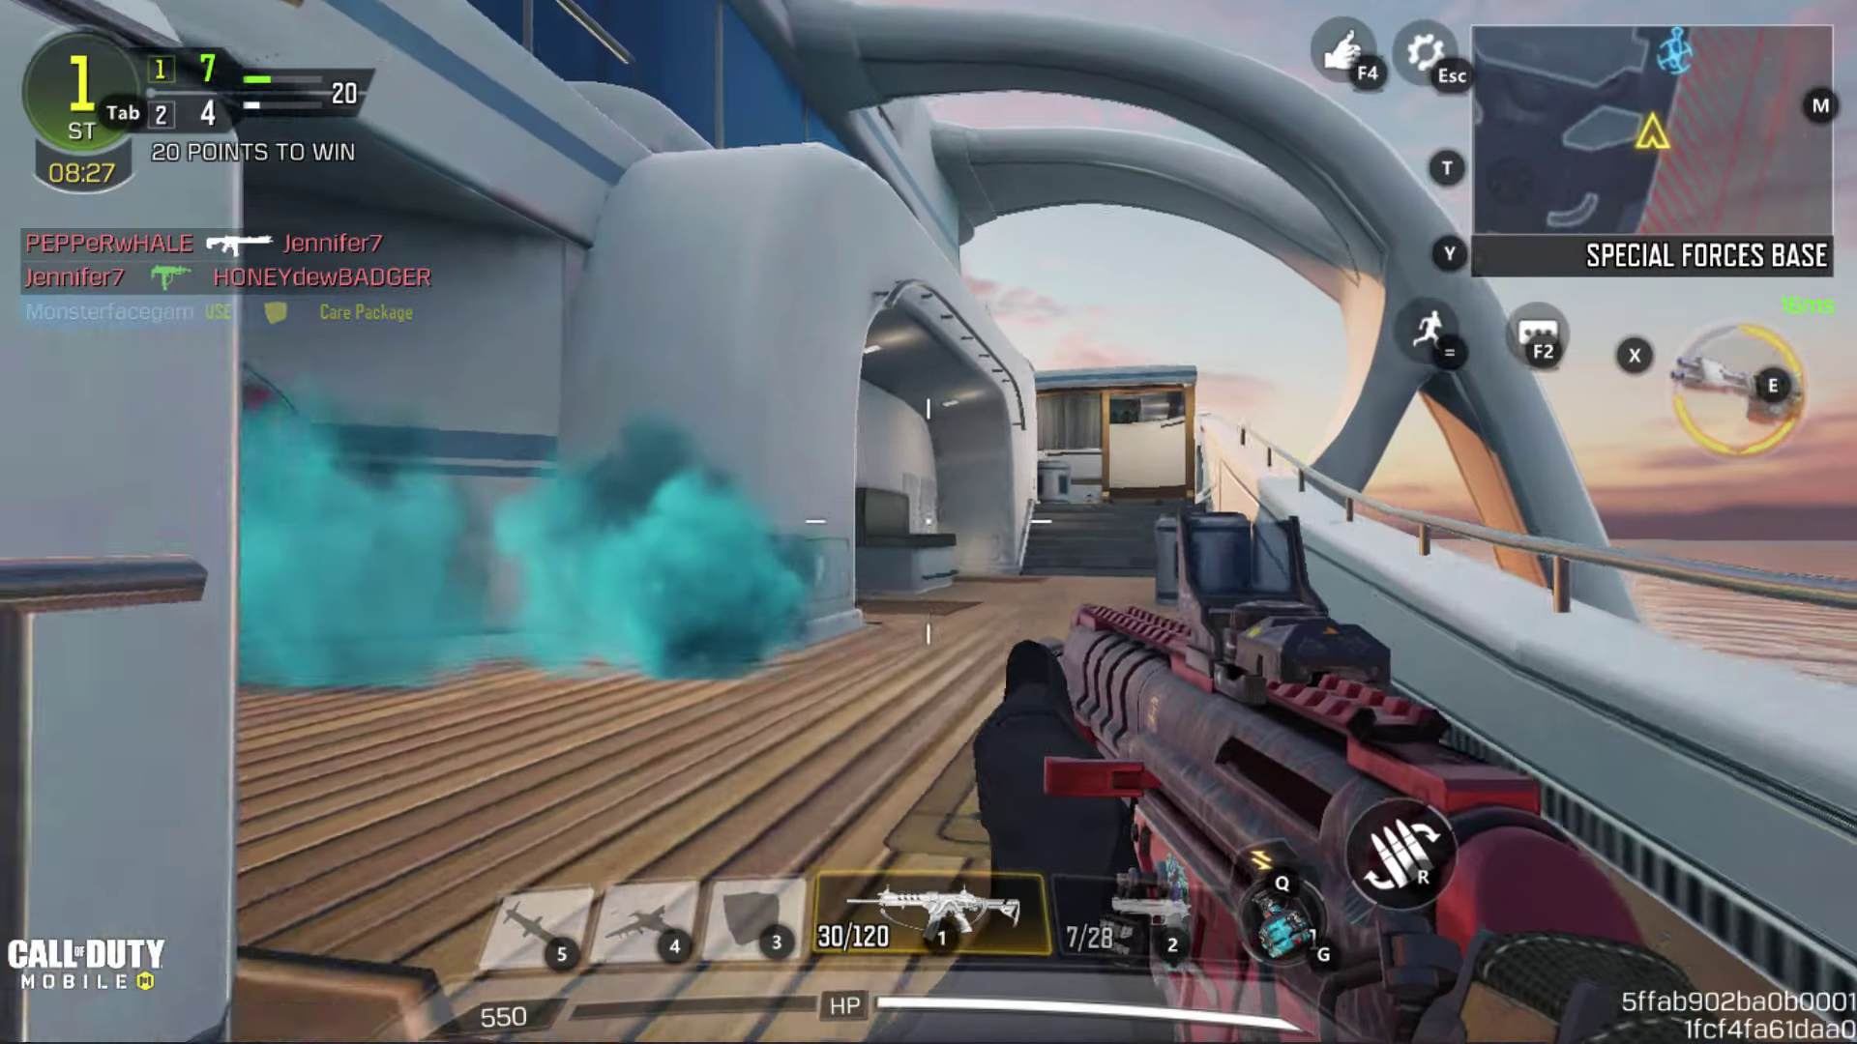
{"action": "key", "text": "w"}
{"action": "key", "text": "w"}
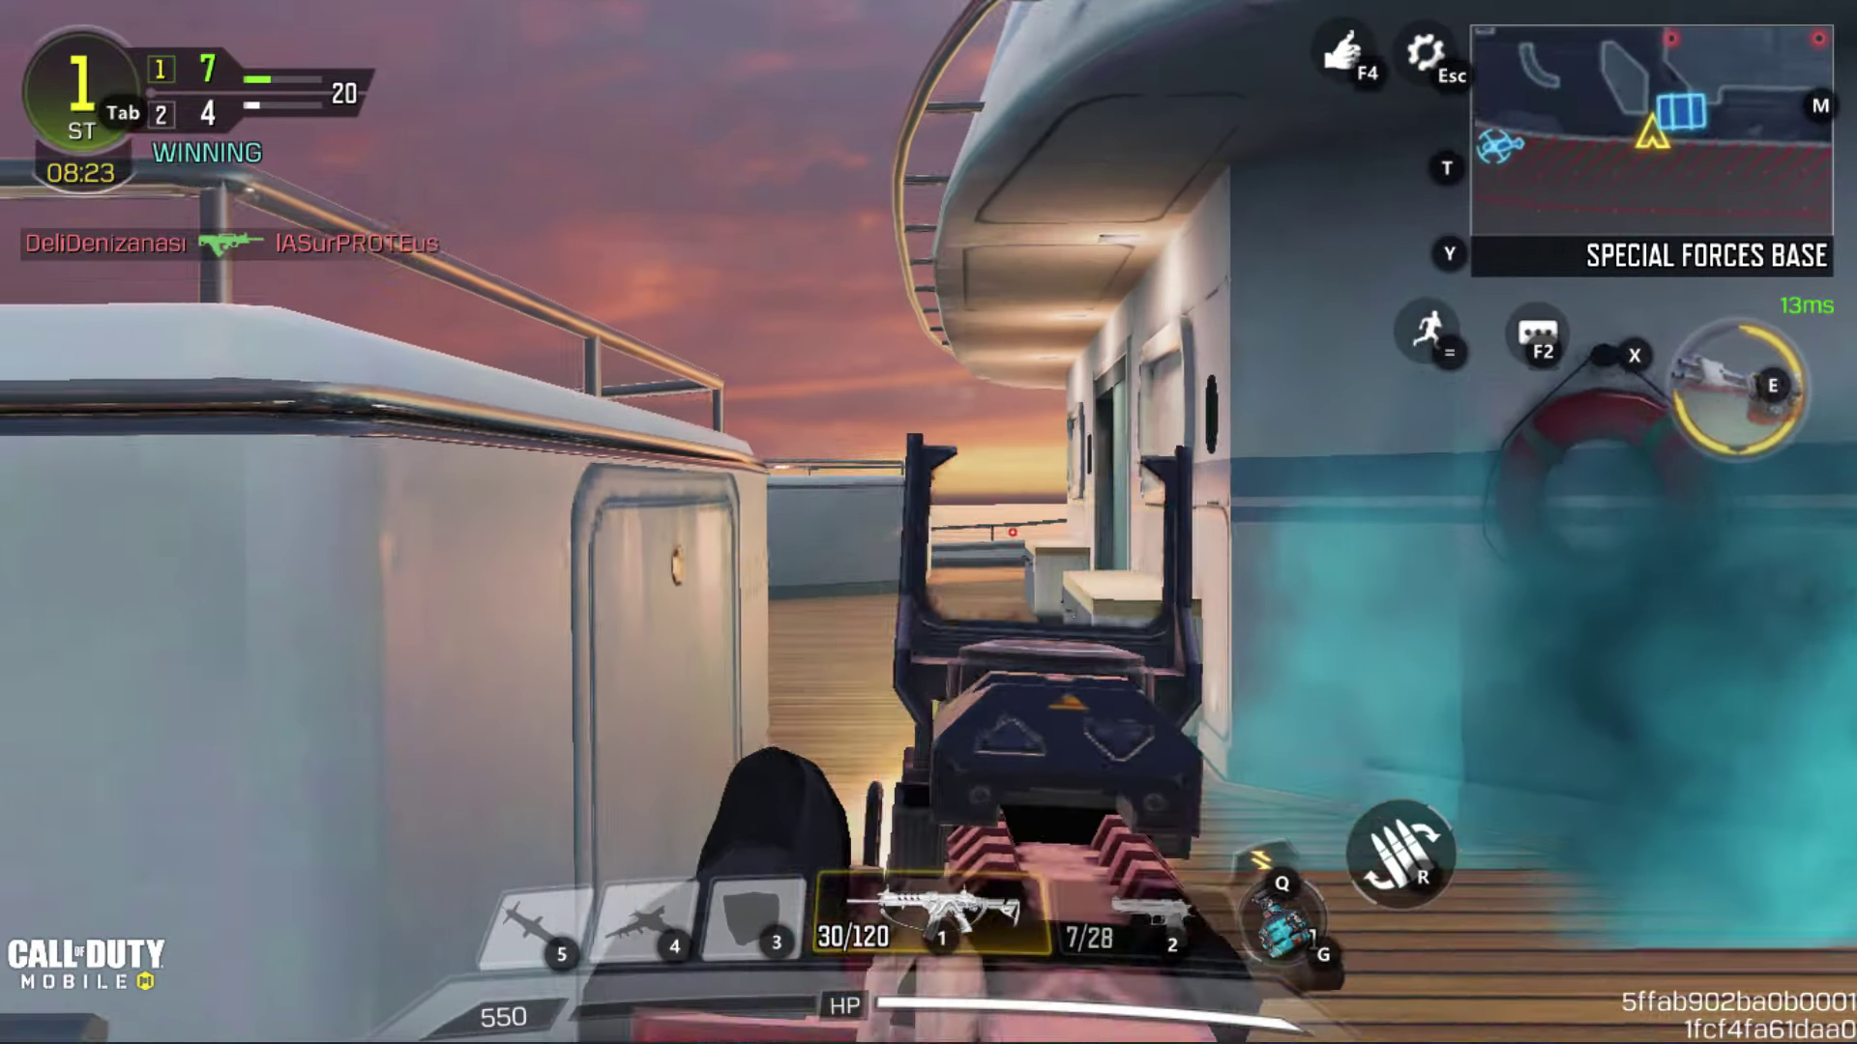
{"action": "left_click", "coordinate": [929, 522]}
{"action": "key", "text": "w"}
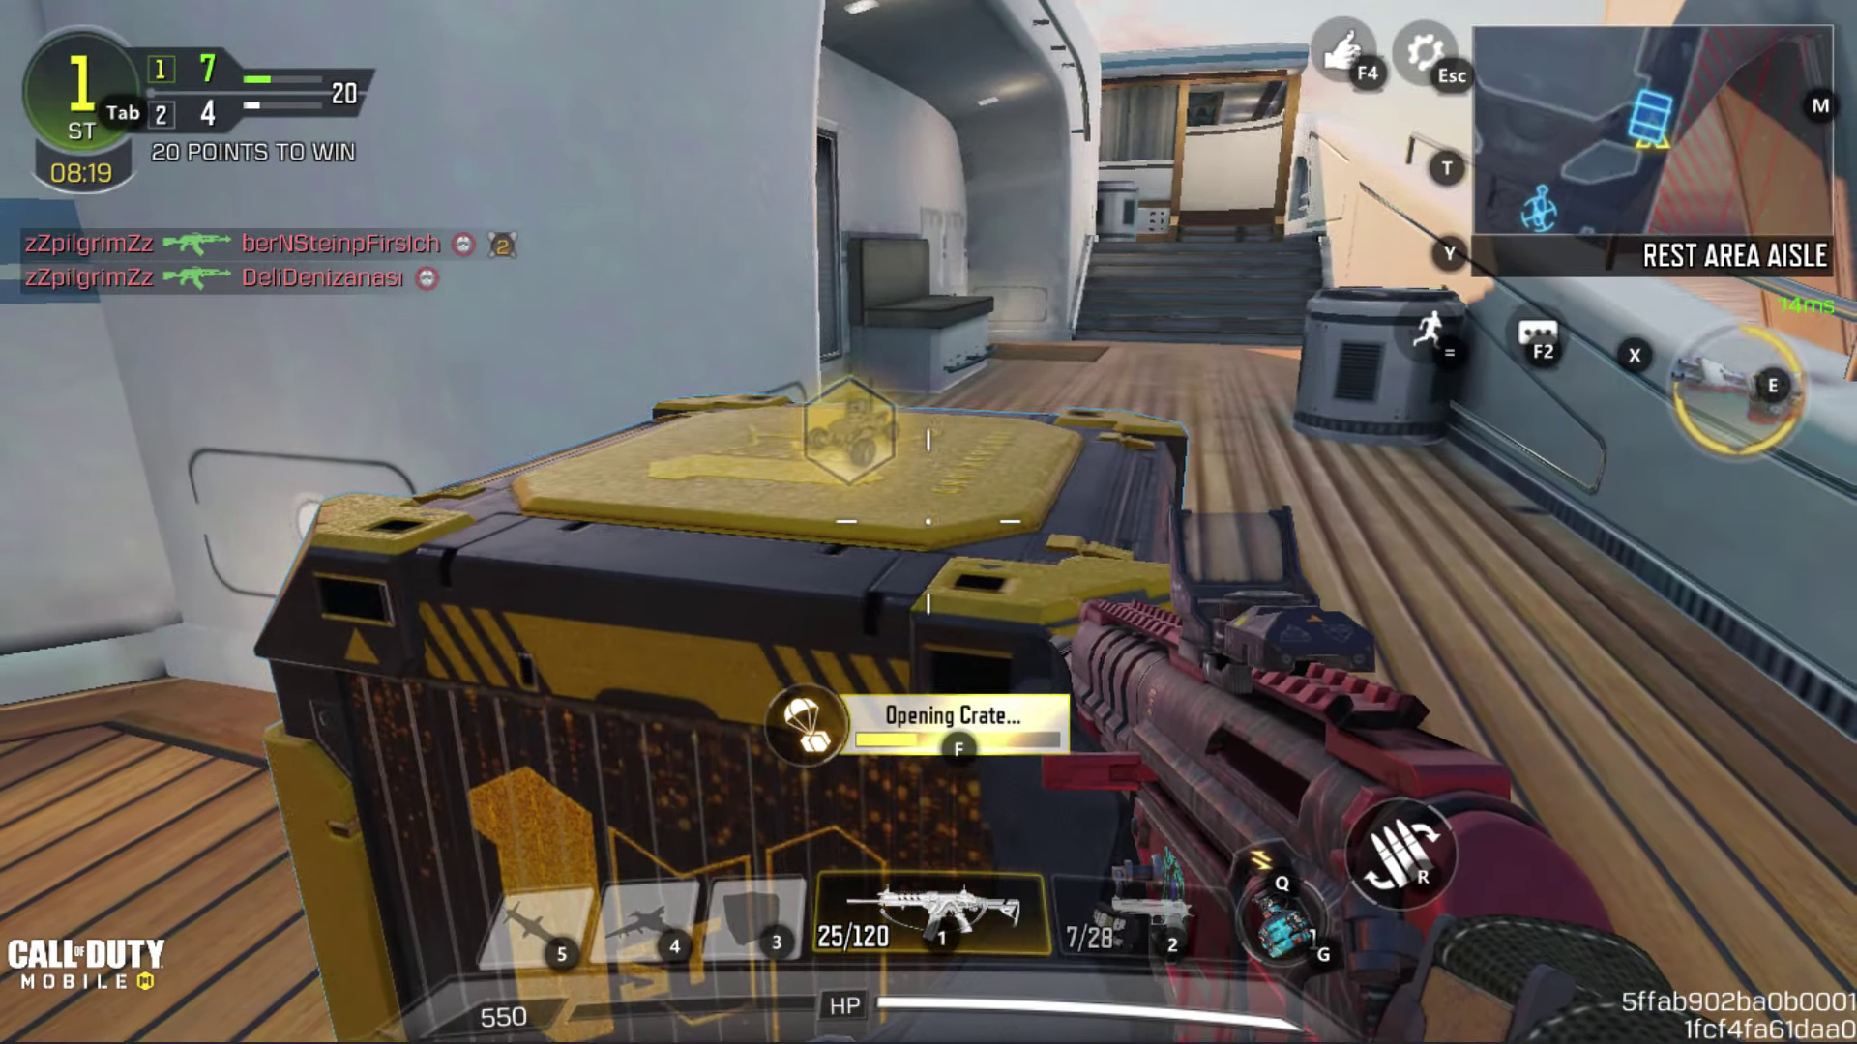
- Collect the crate's drone, fight along the deck, and climb the stairs for a melee knockout
{"action": "key", "text": "w"}
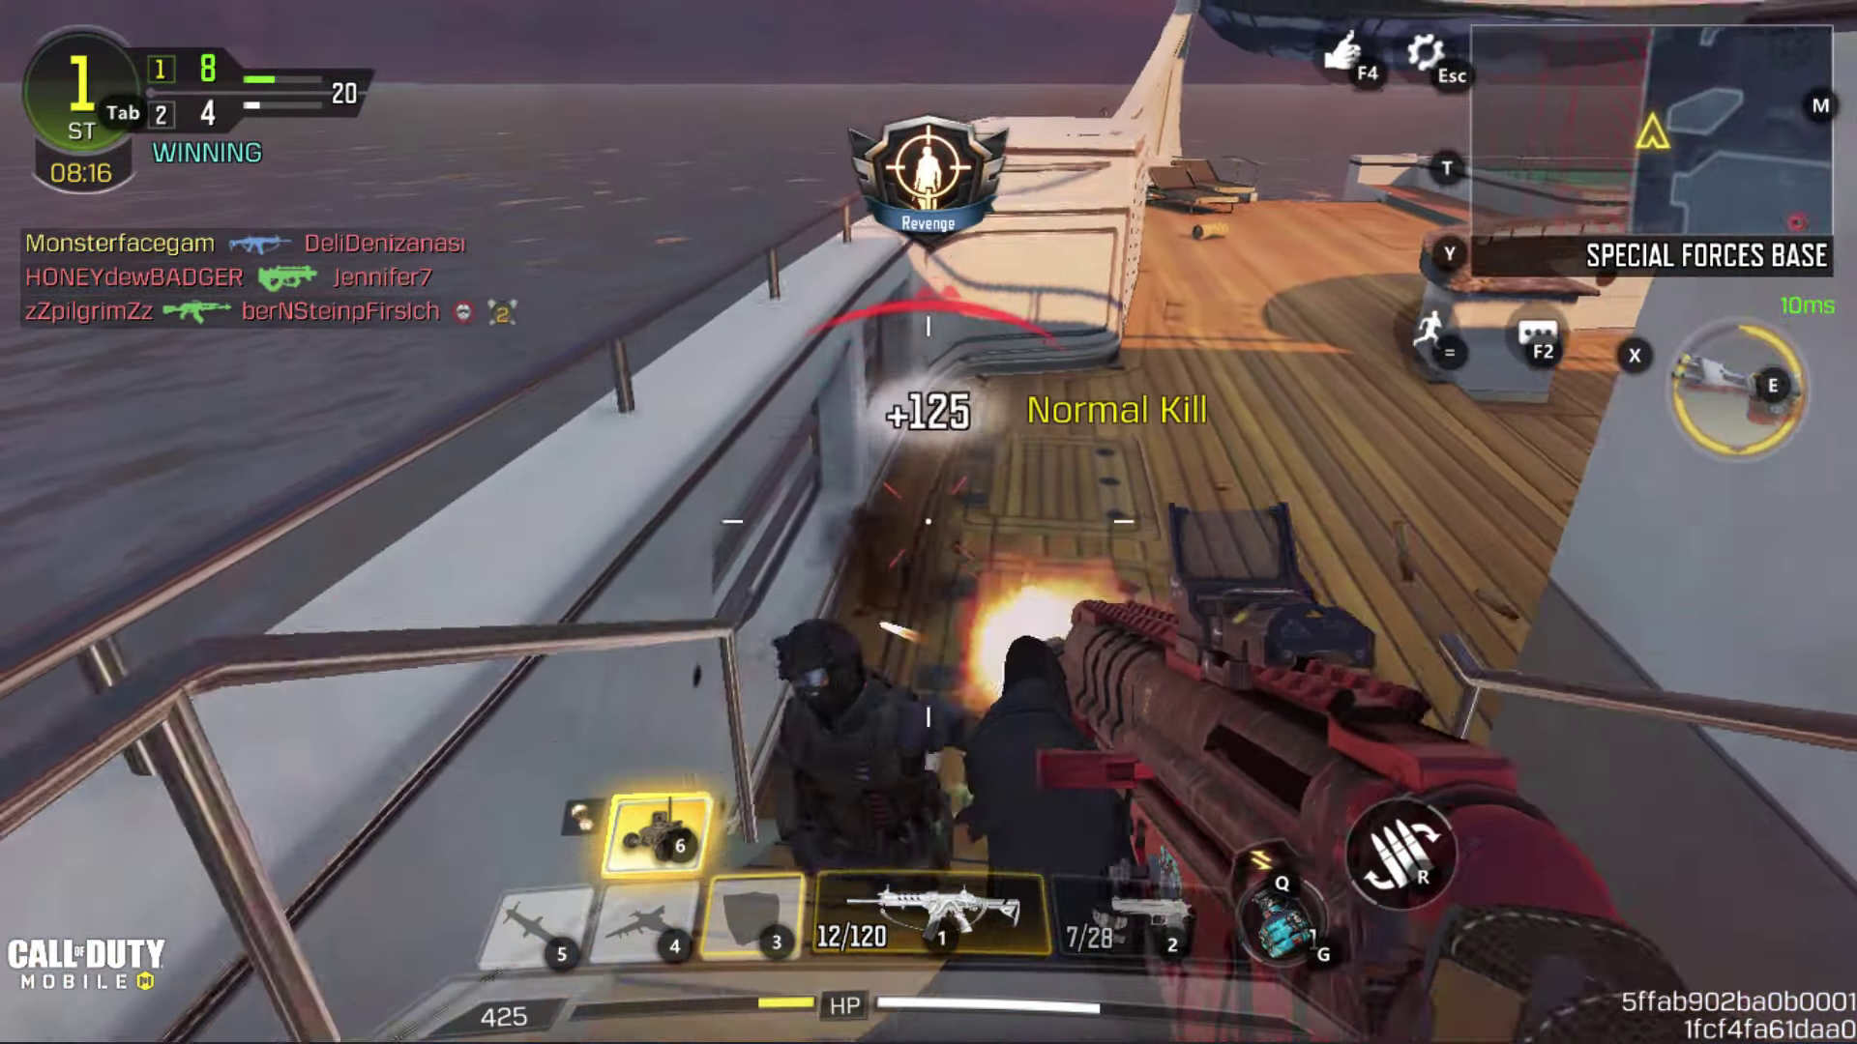
{"action": "left_click", "coordinate": [928, 523]}
{"action": "key", "text": "w"}
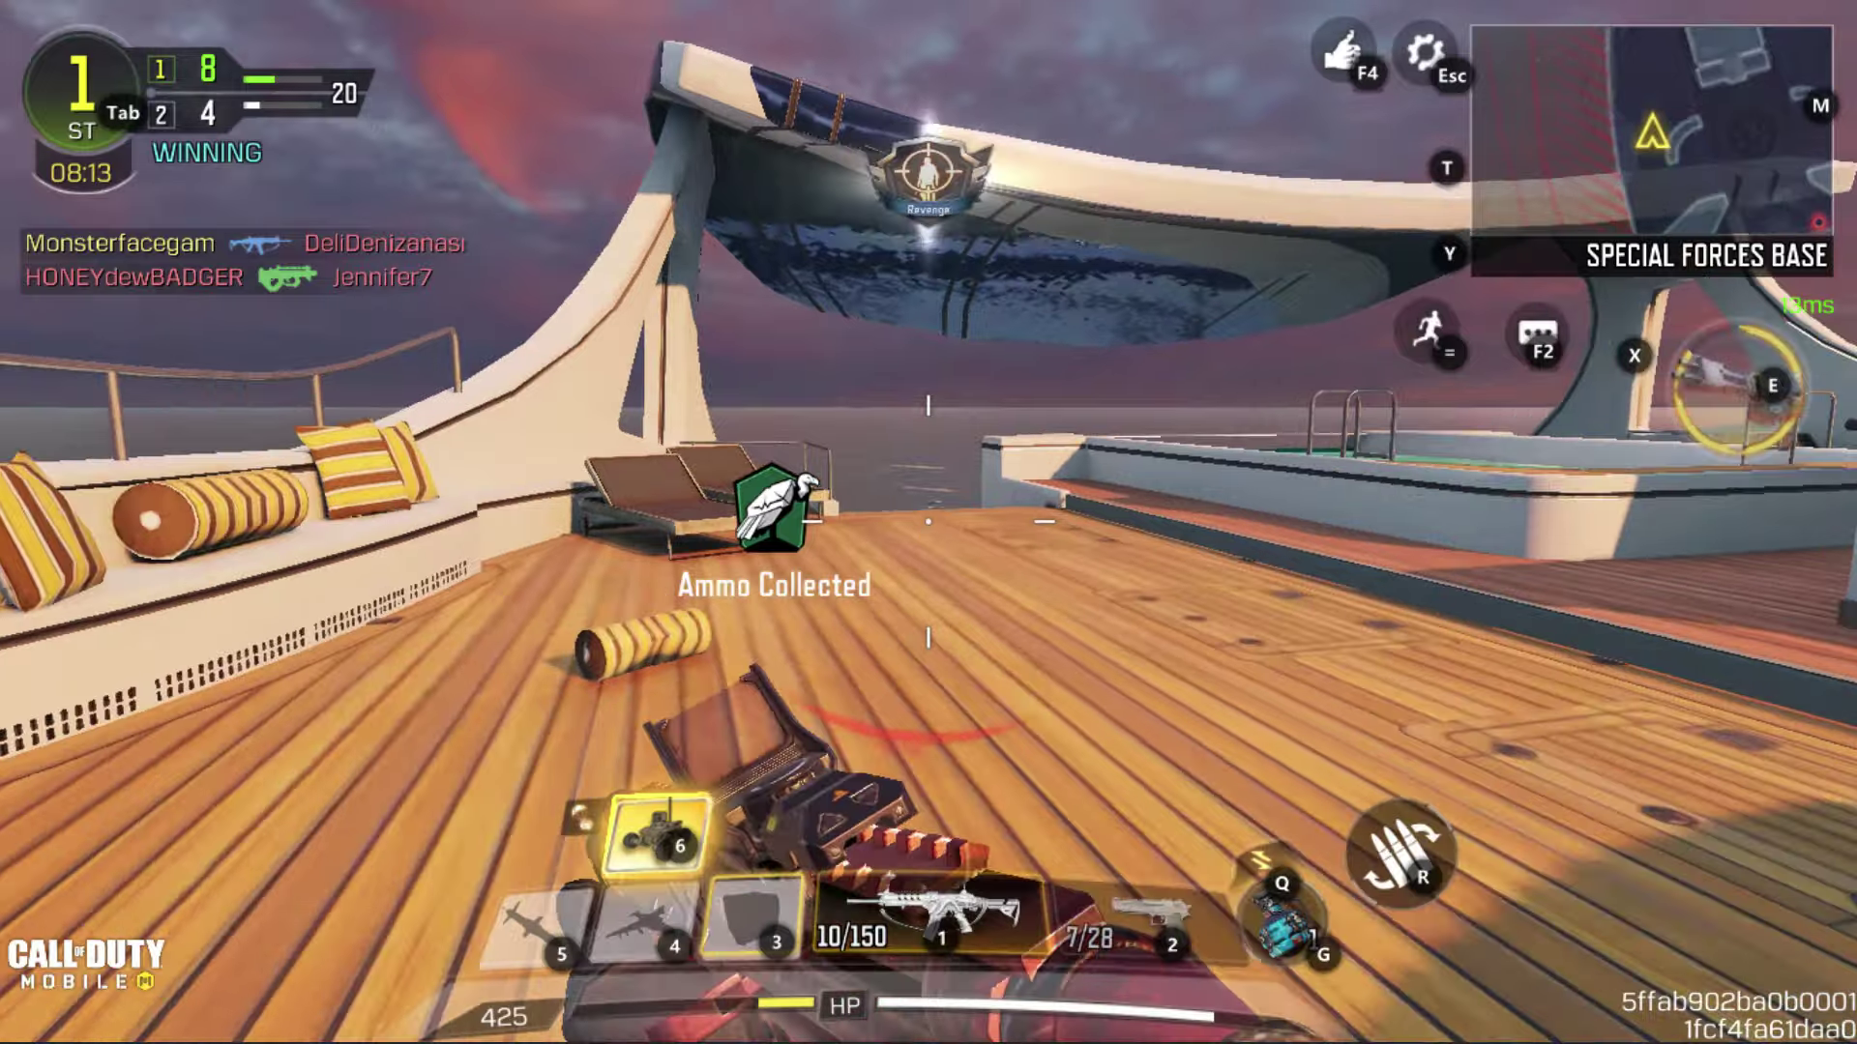
{"action": "key", "text": "r"}
{"action": "key", "text": "w"}
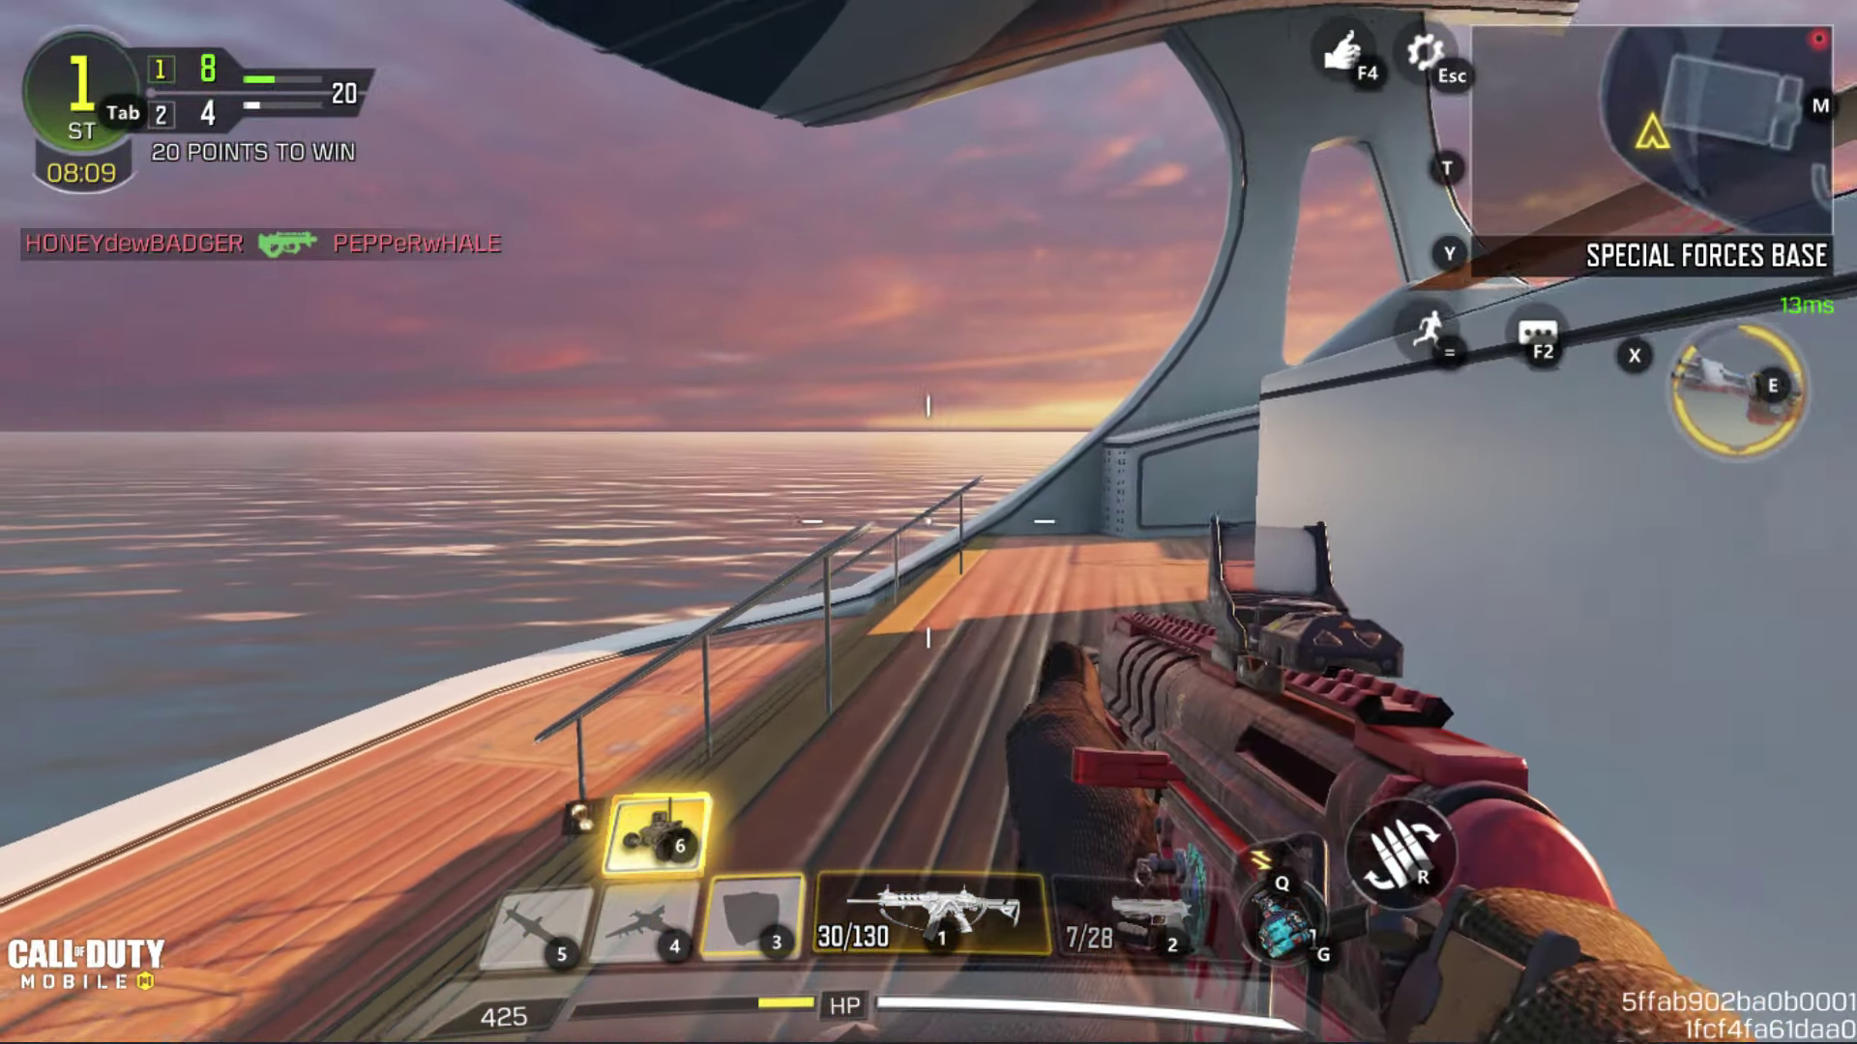
{"action": "key", "text": "w"}
{"action": "key", "text": "w"}
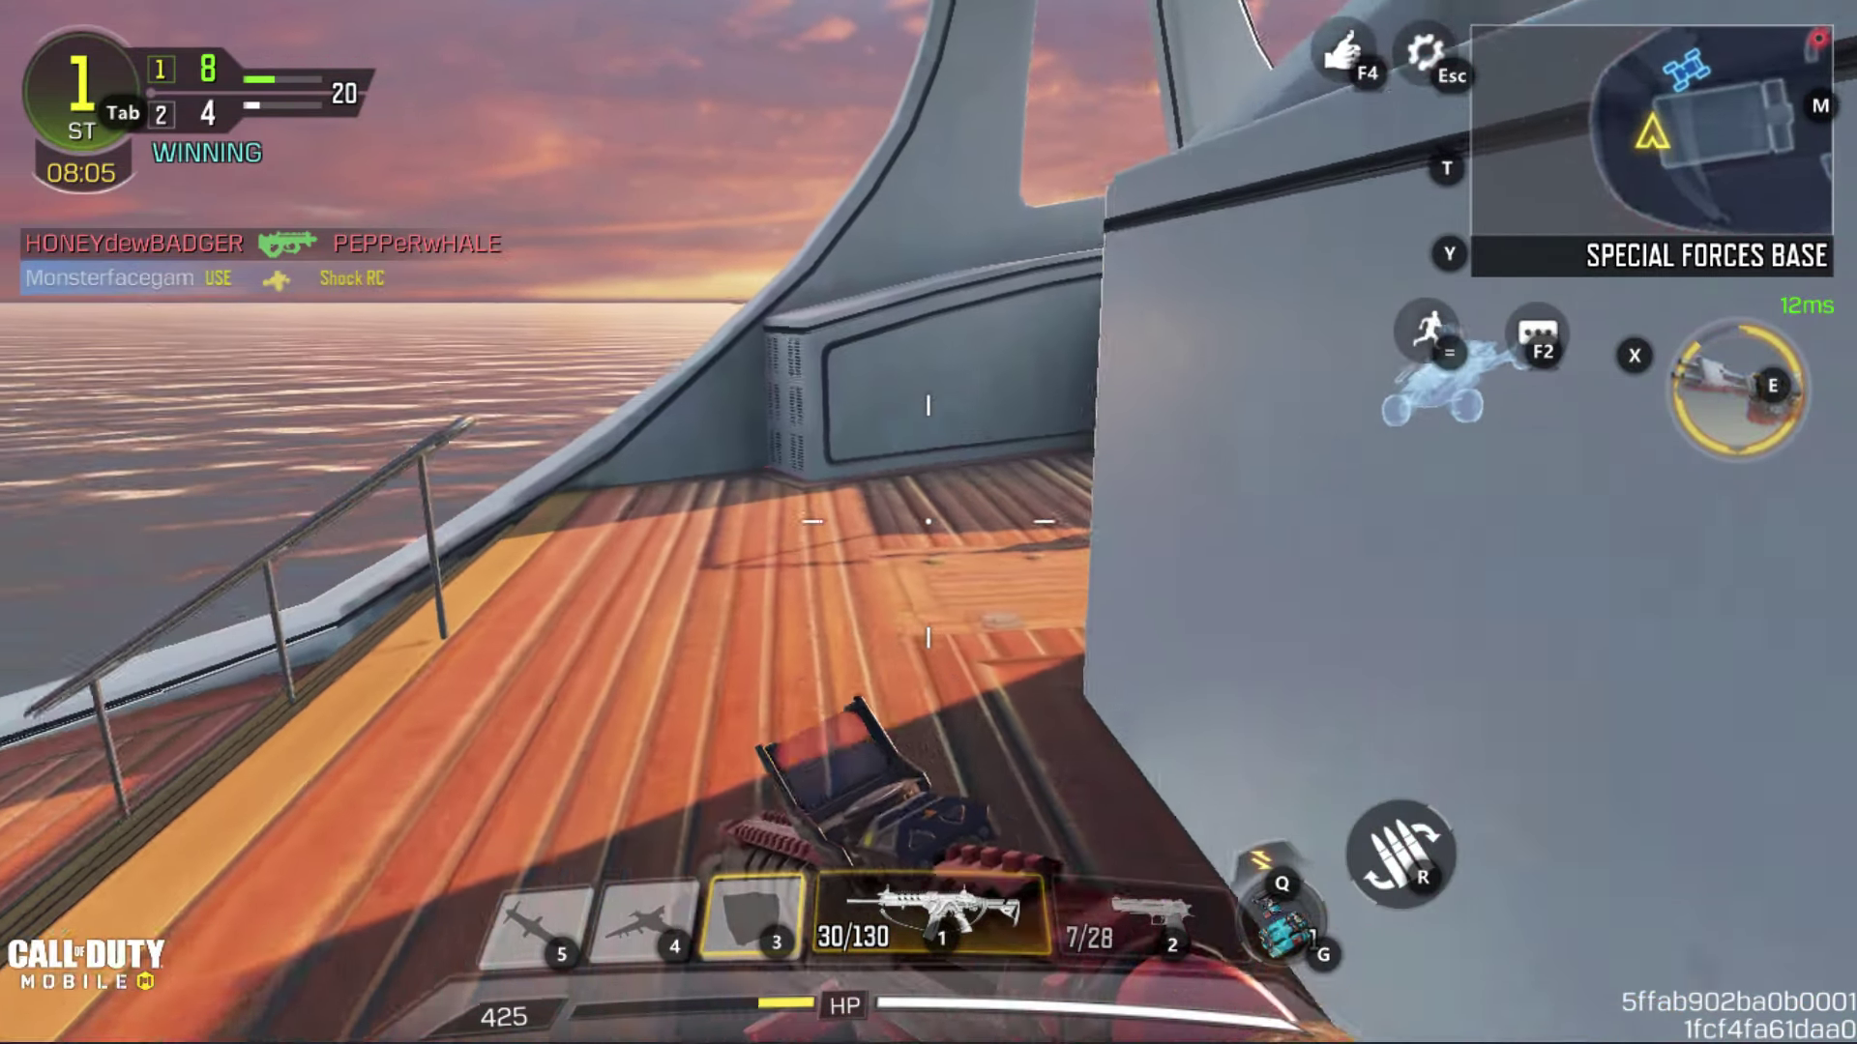
{"action": "key", "text": "w"}
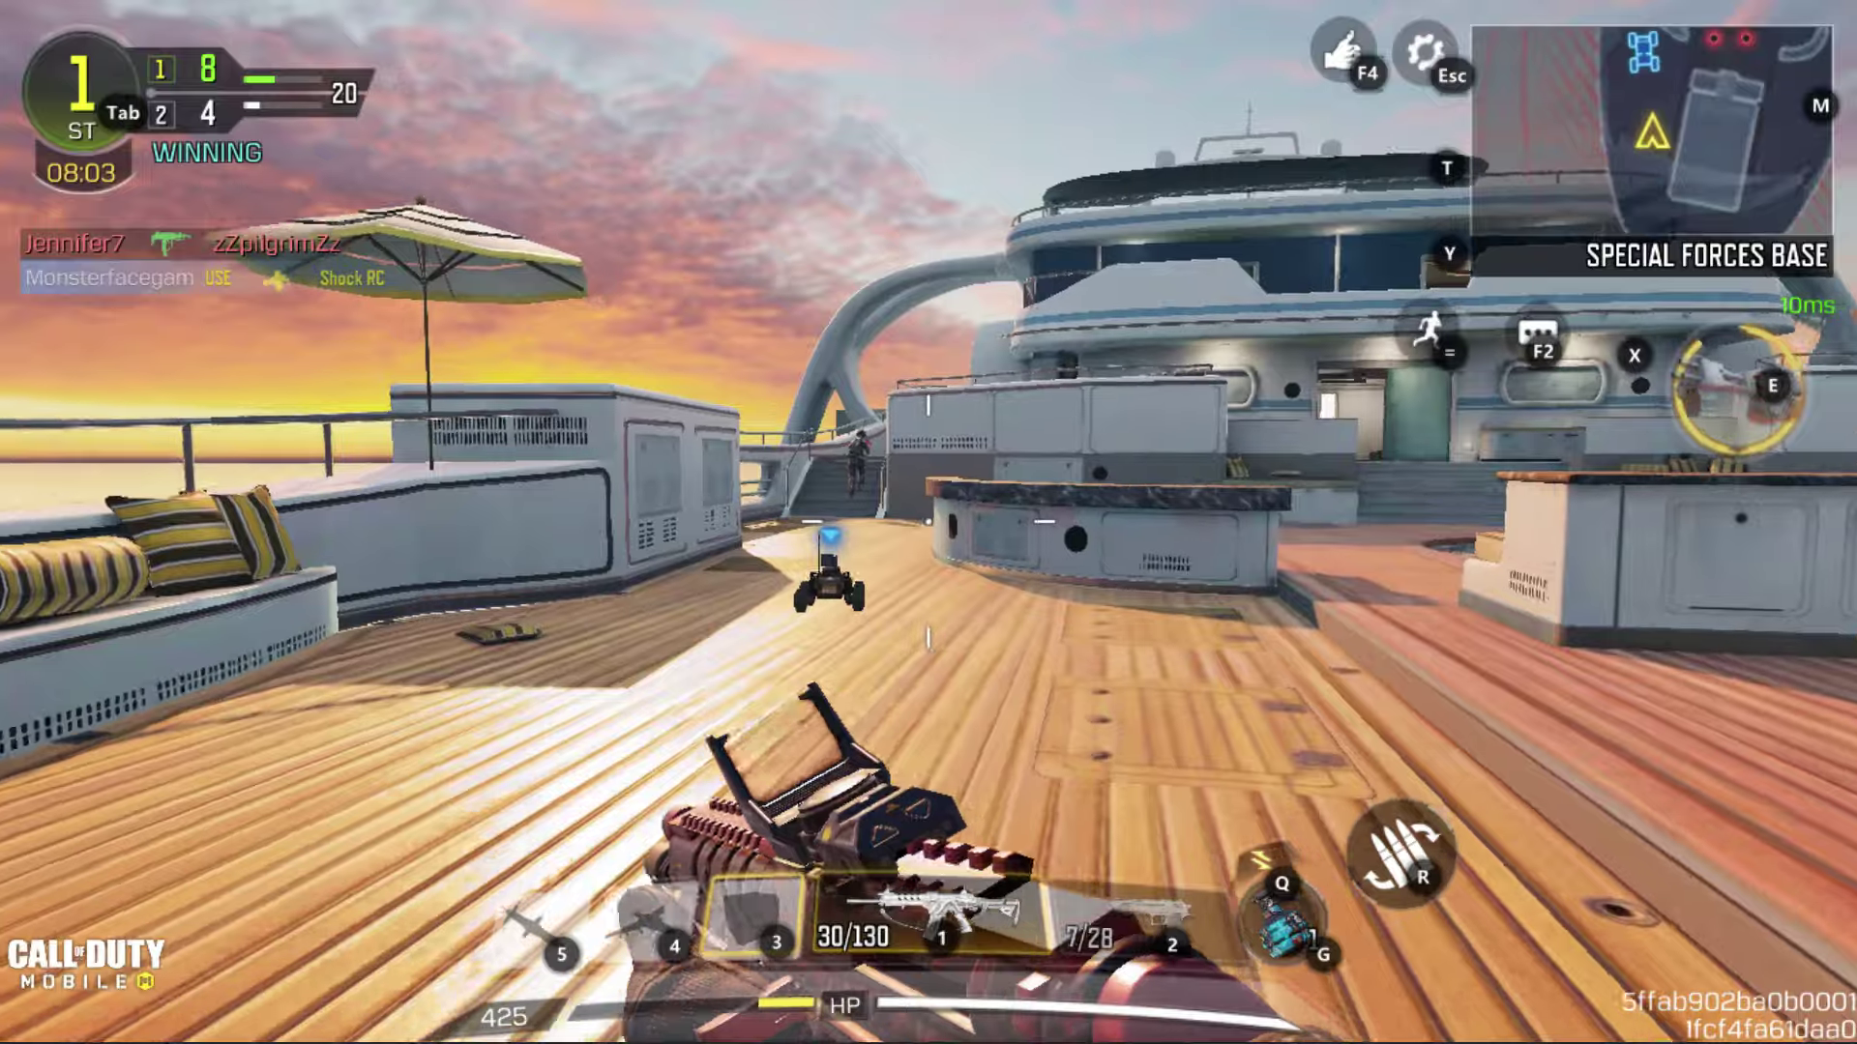
{"action": "key", "text": "w"}
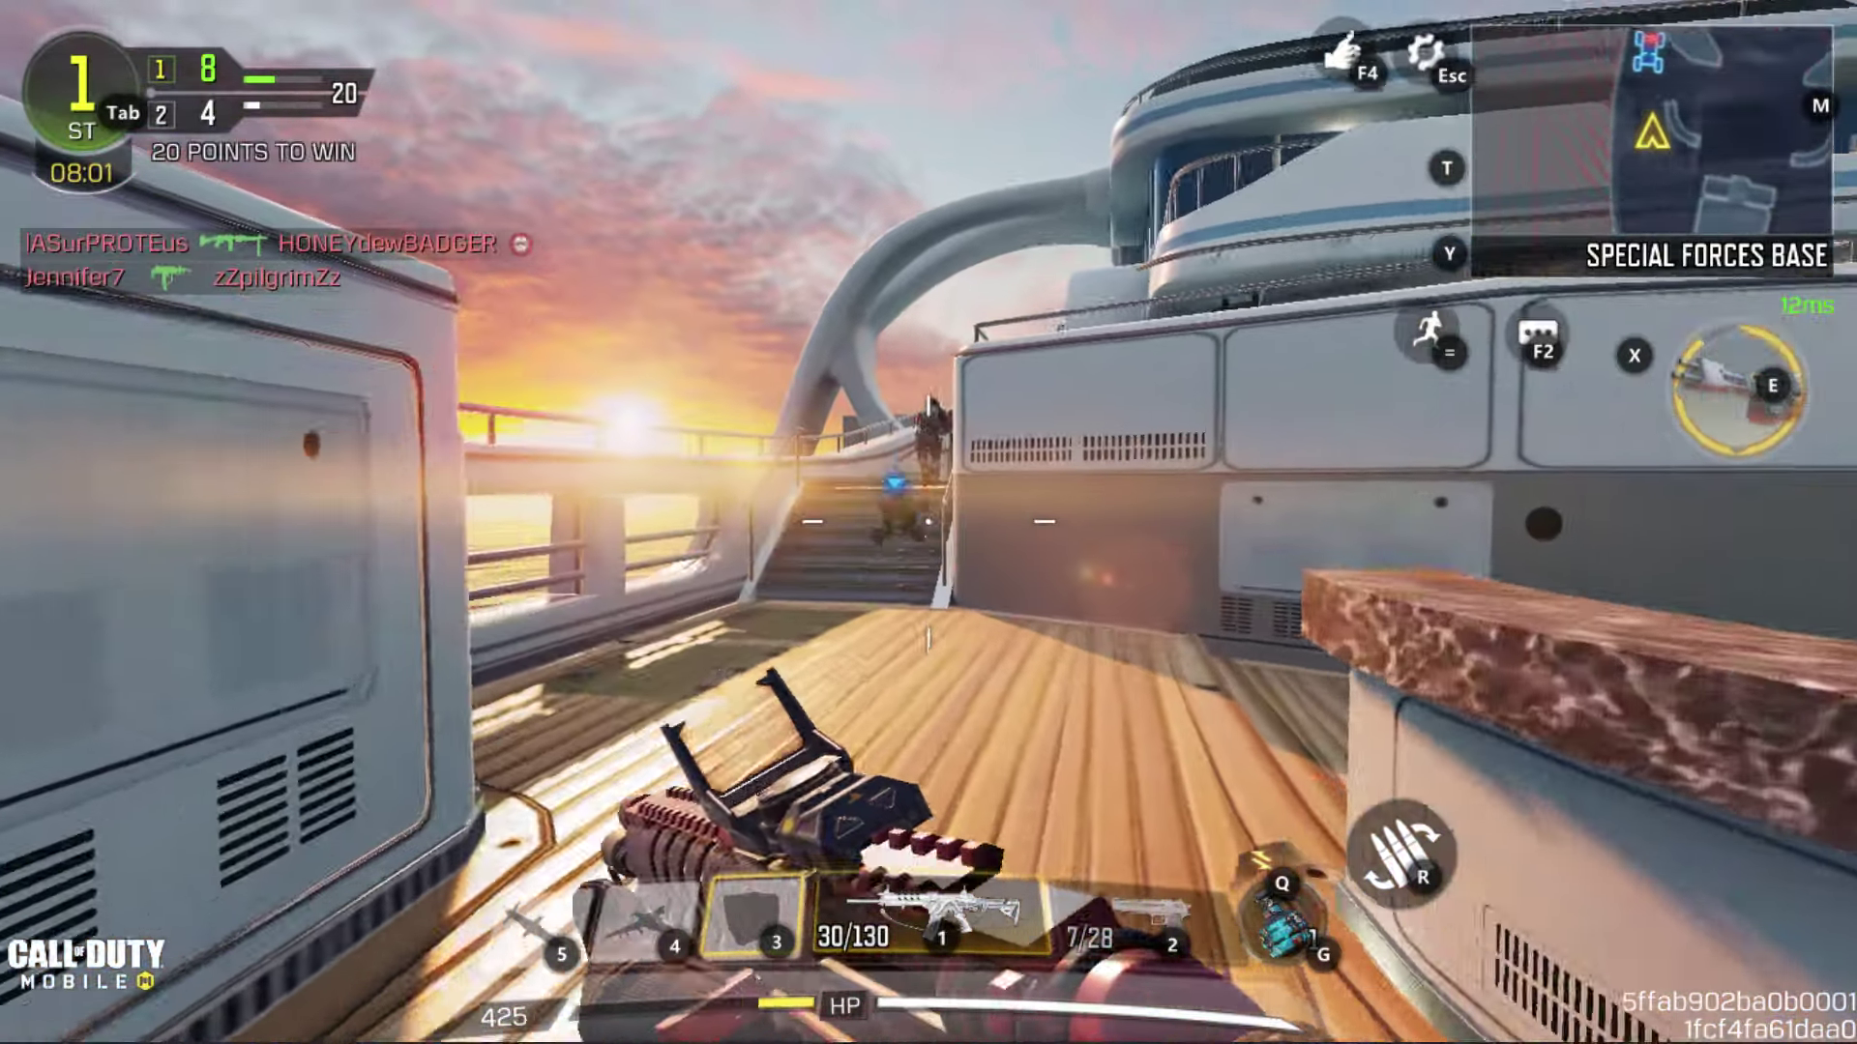
{"action": "key", "text": "w"}
{"action": "key", "text": "w"}
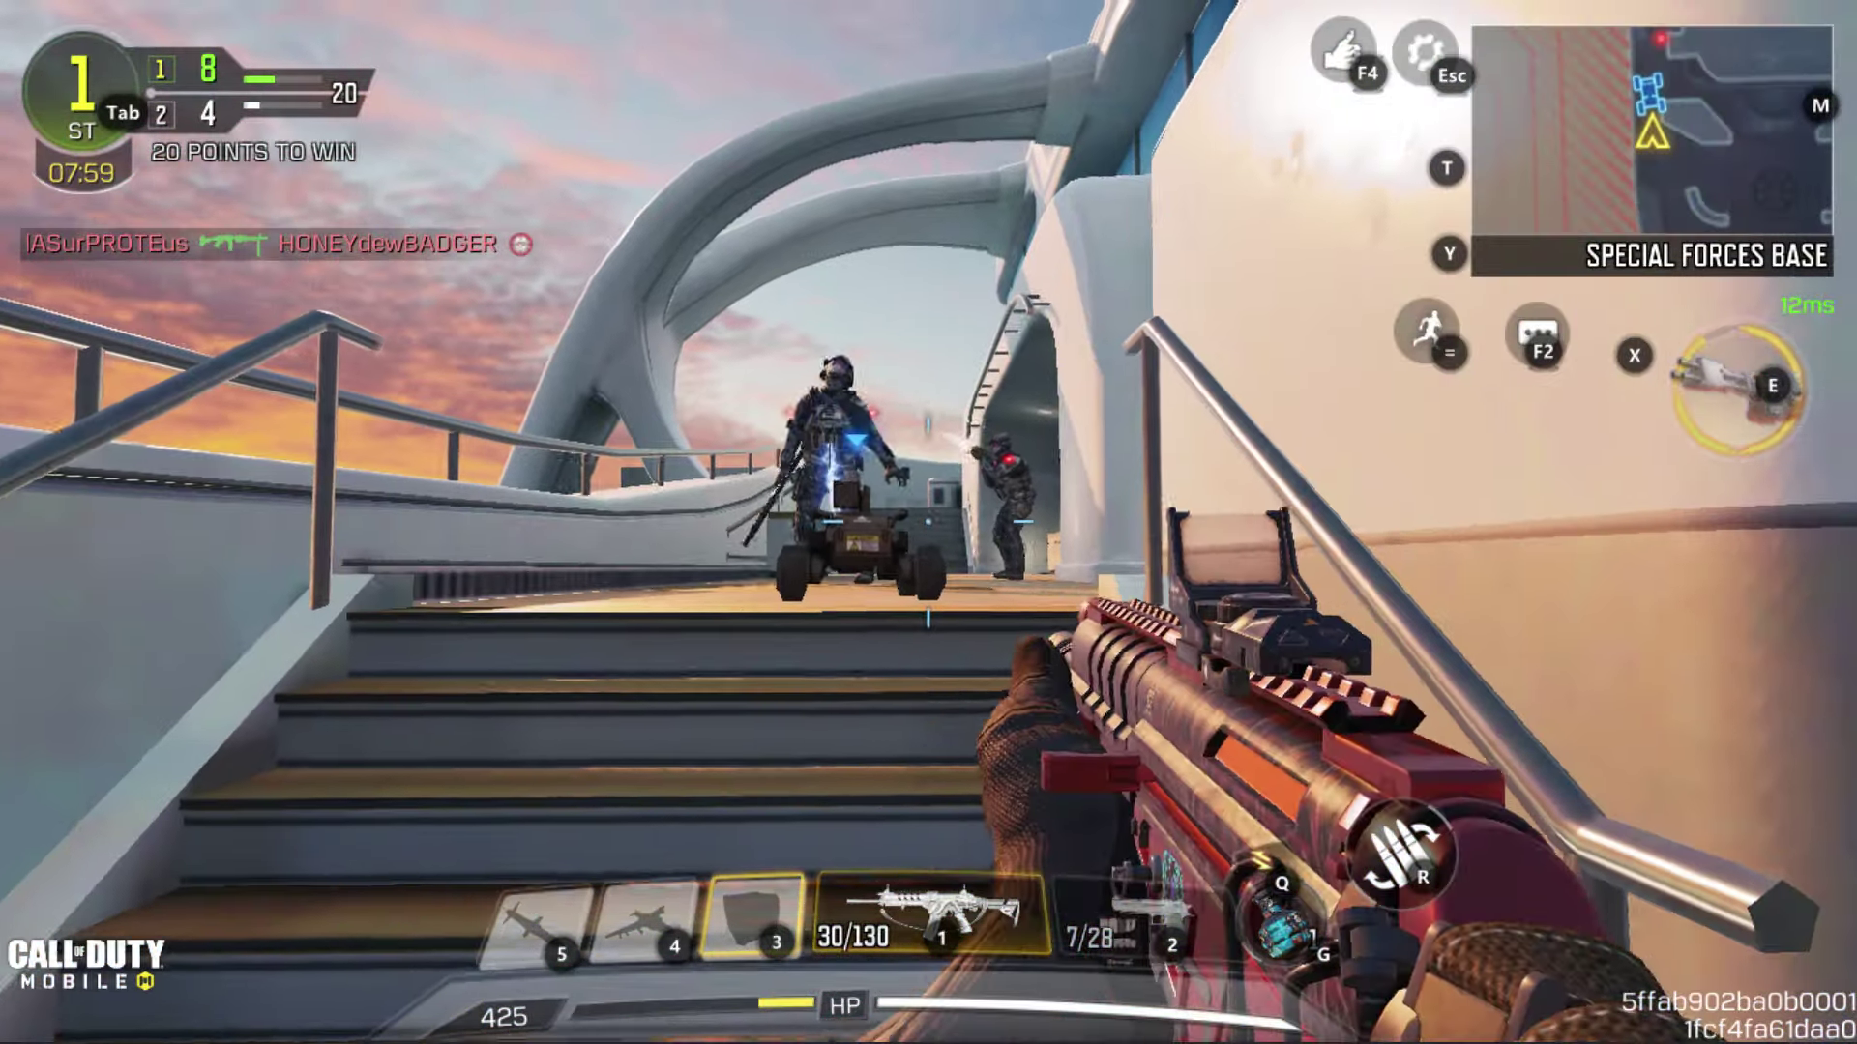
{"action": "key", "text": "w"}
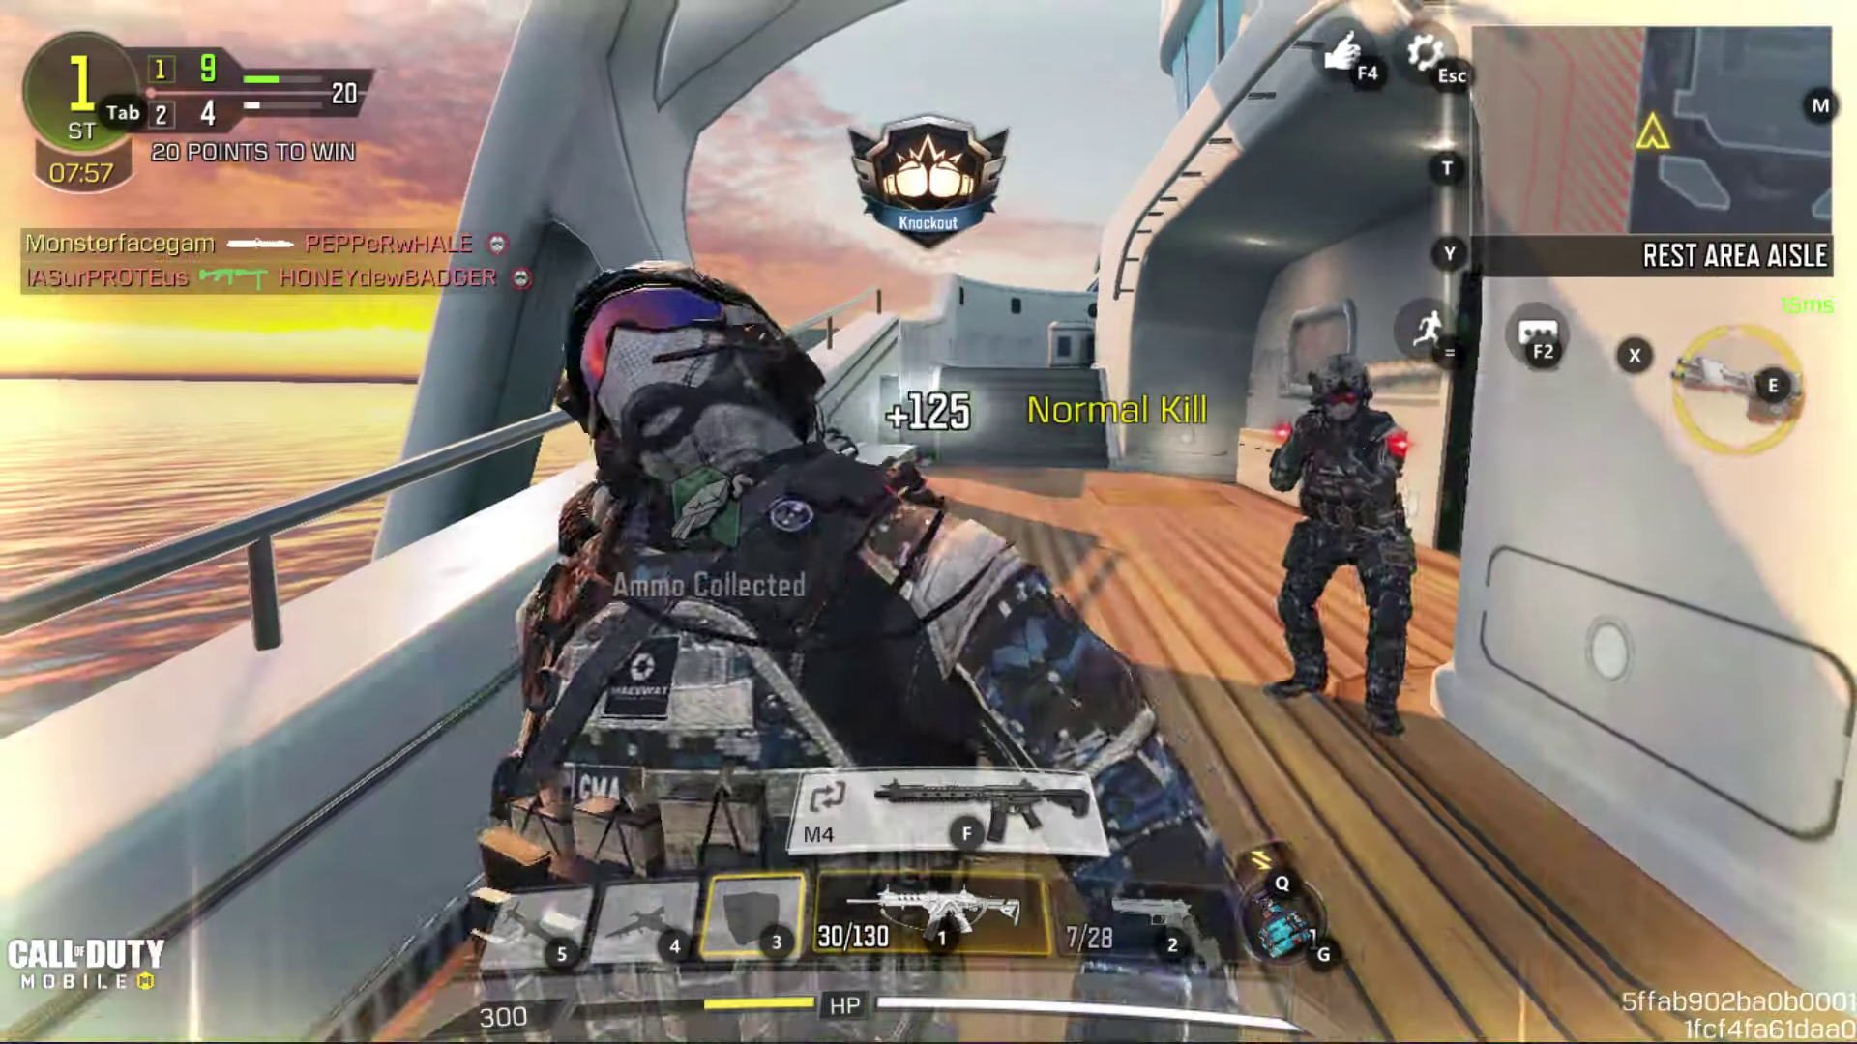
{"action": "key", "text": "w"}
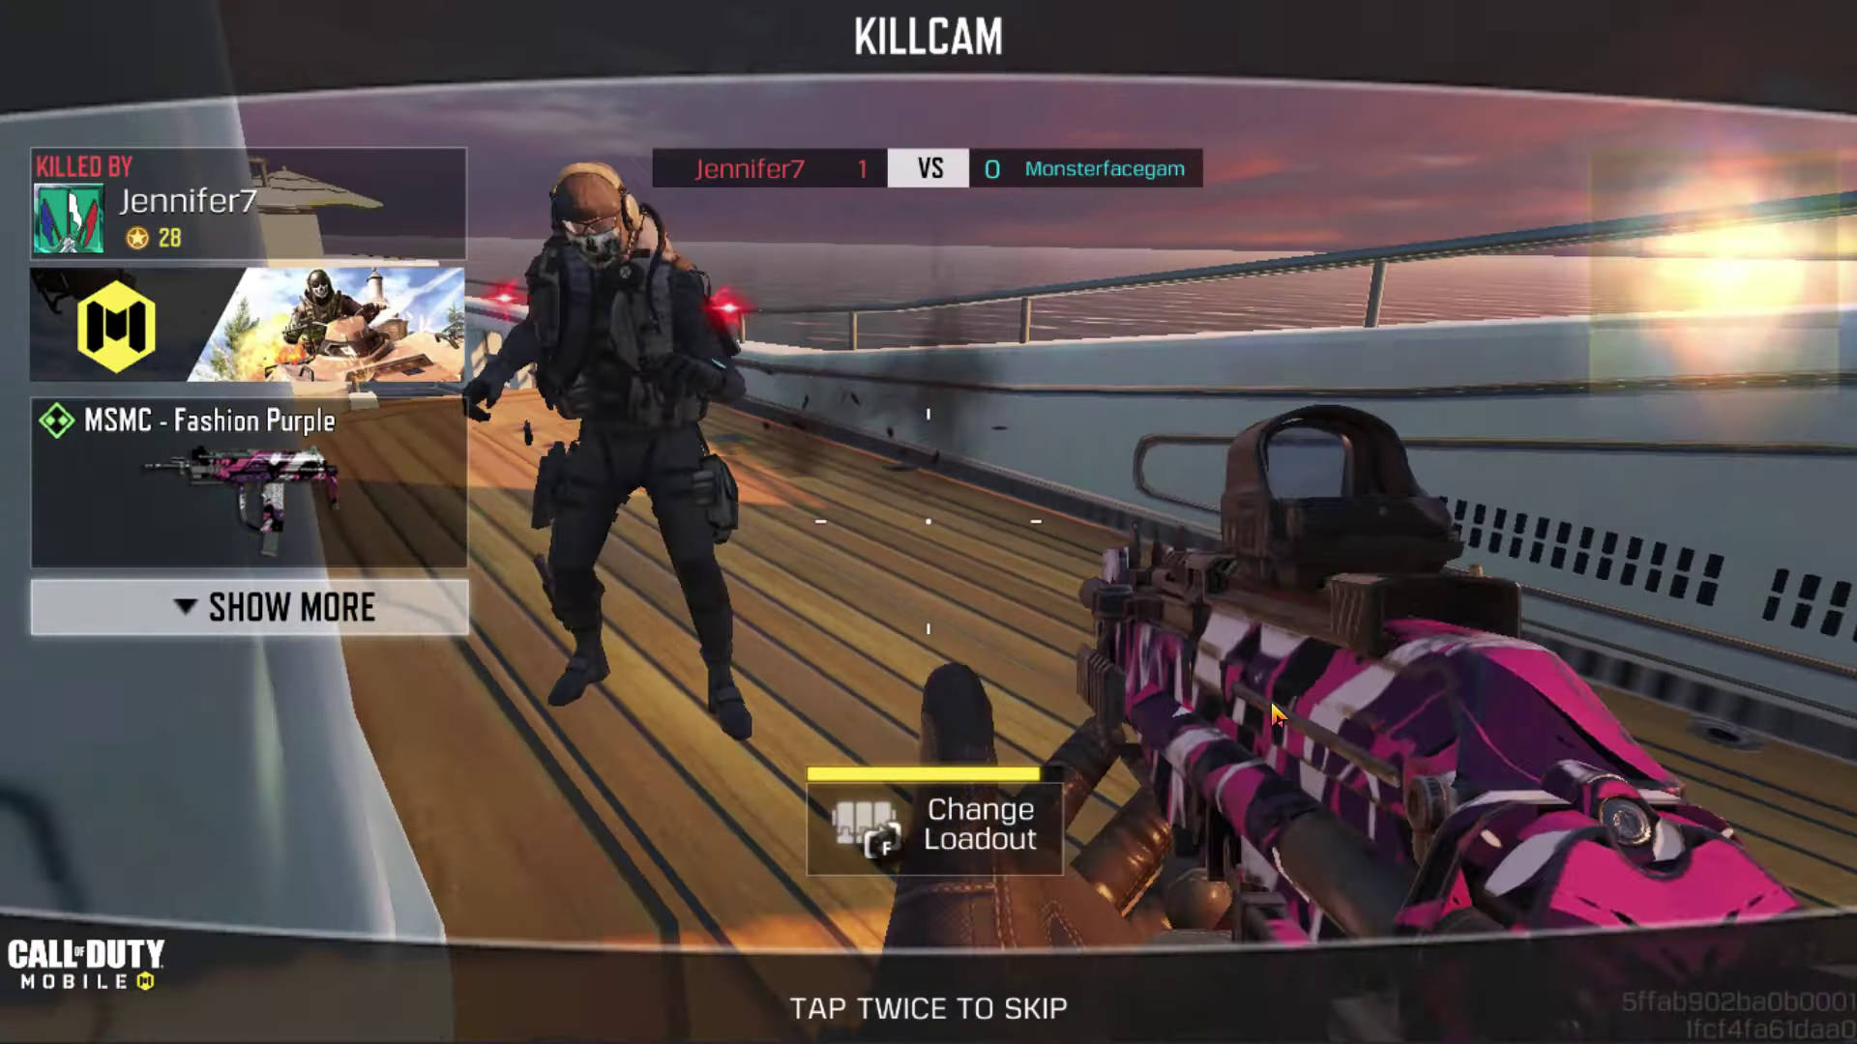
- Climb the stairs and fire the Death Machine at enemies across the deck and cabin aisle
{"action": "key", "text": "w"}
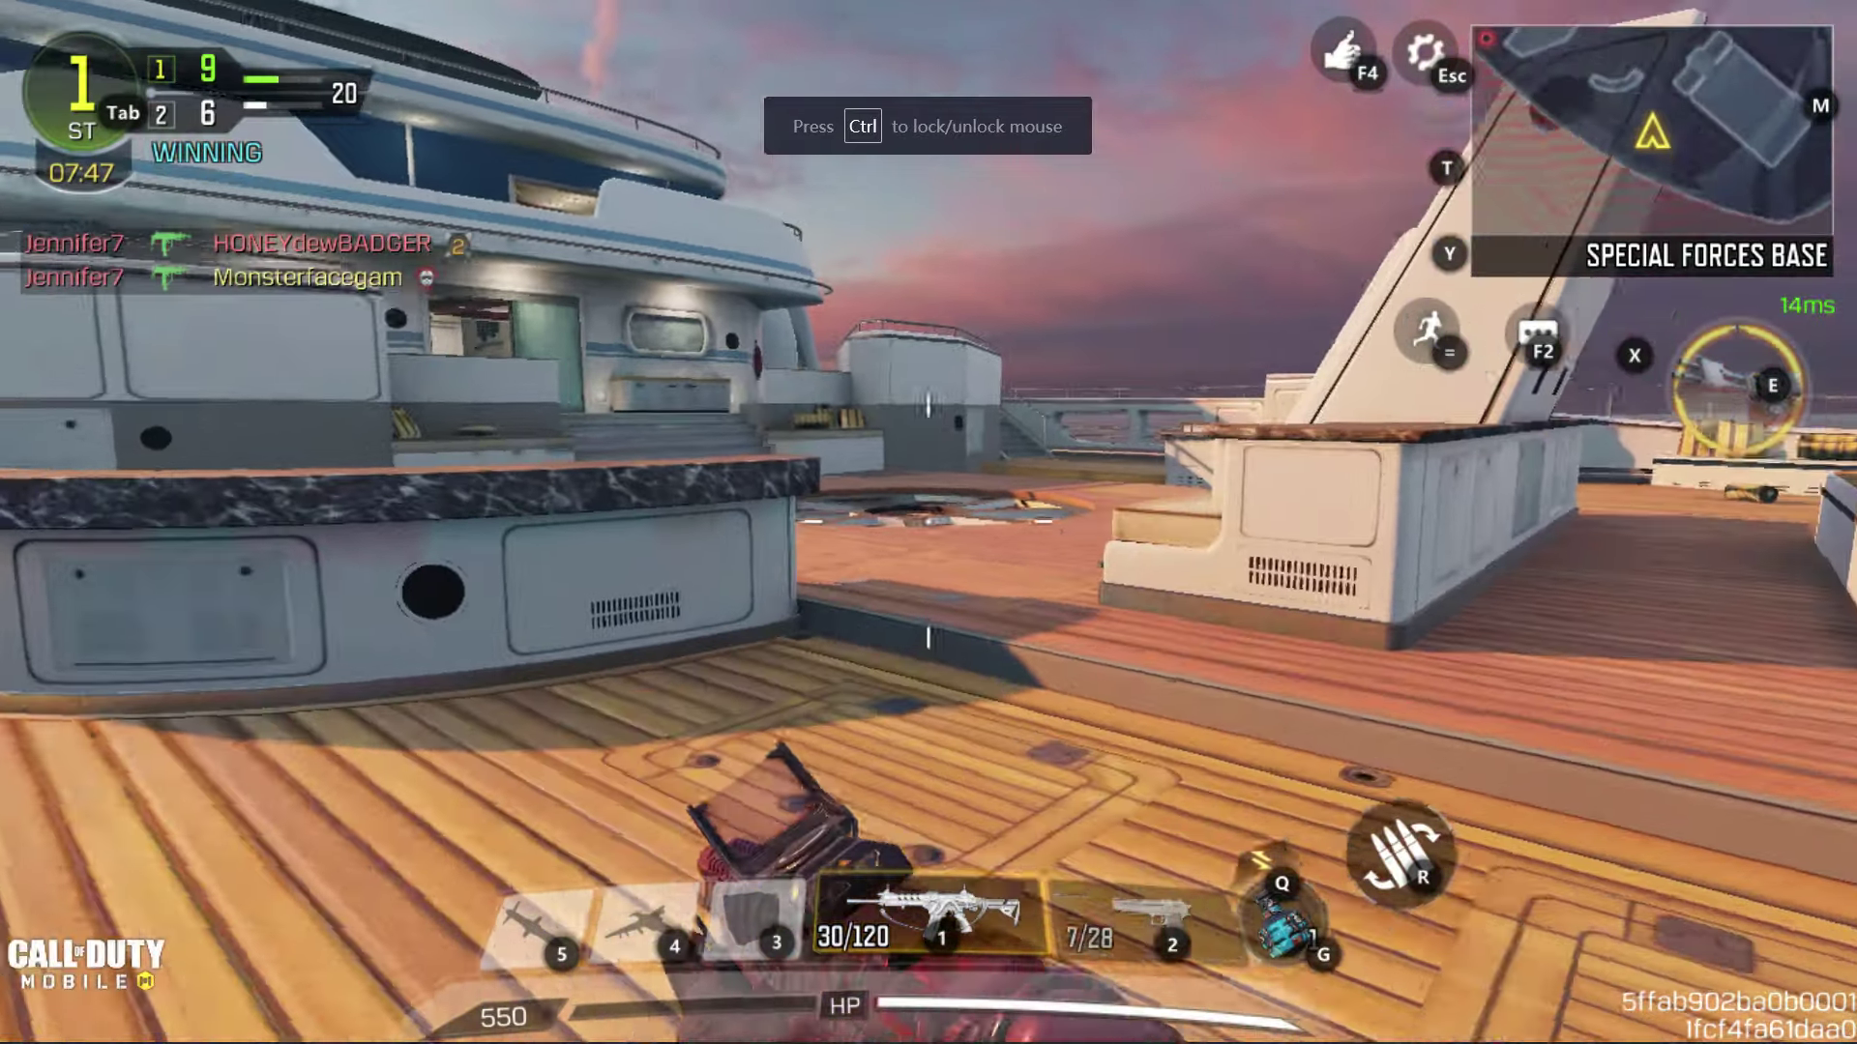
{"action": "key", "text": "w"}
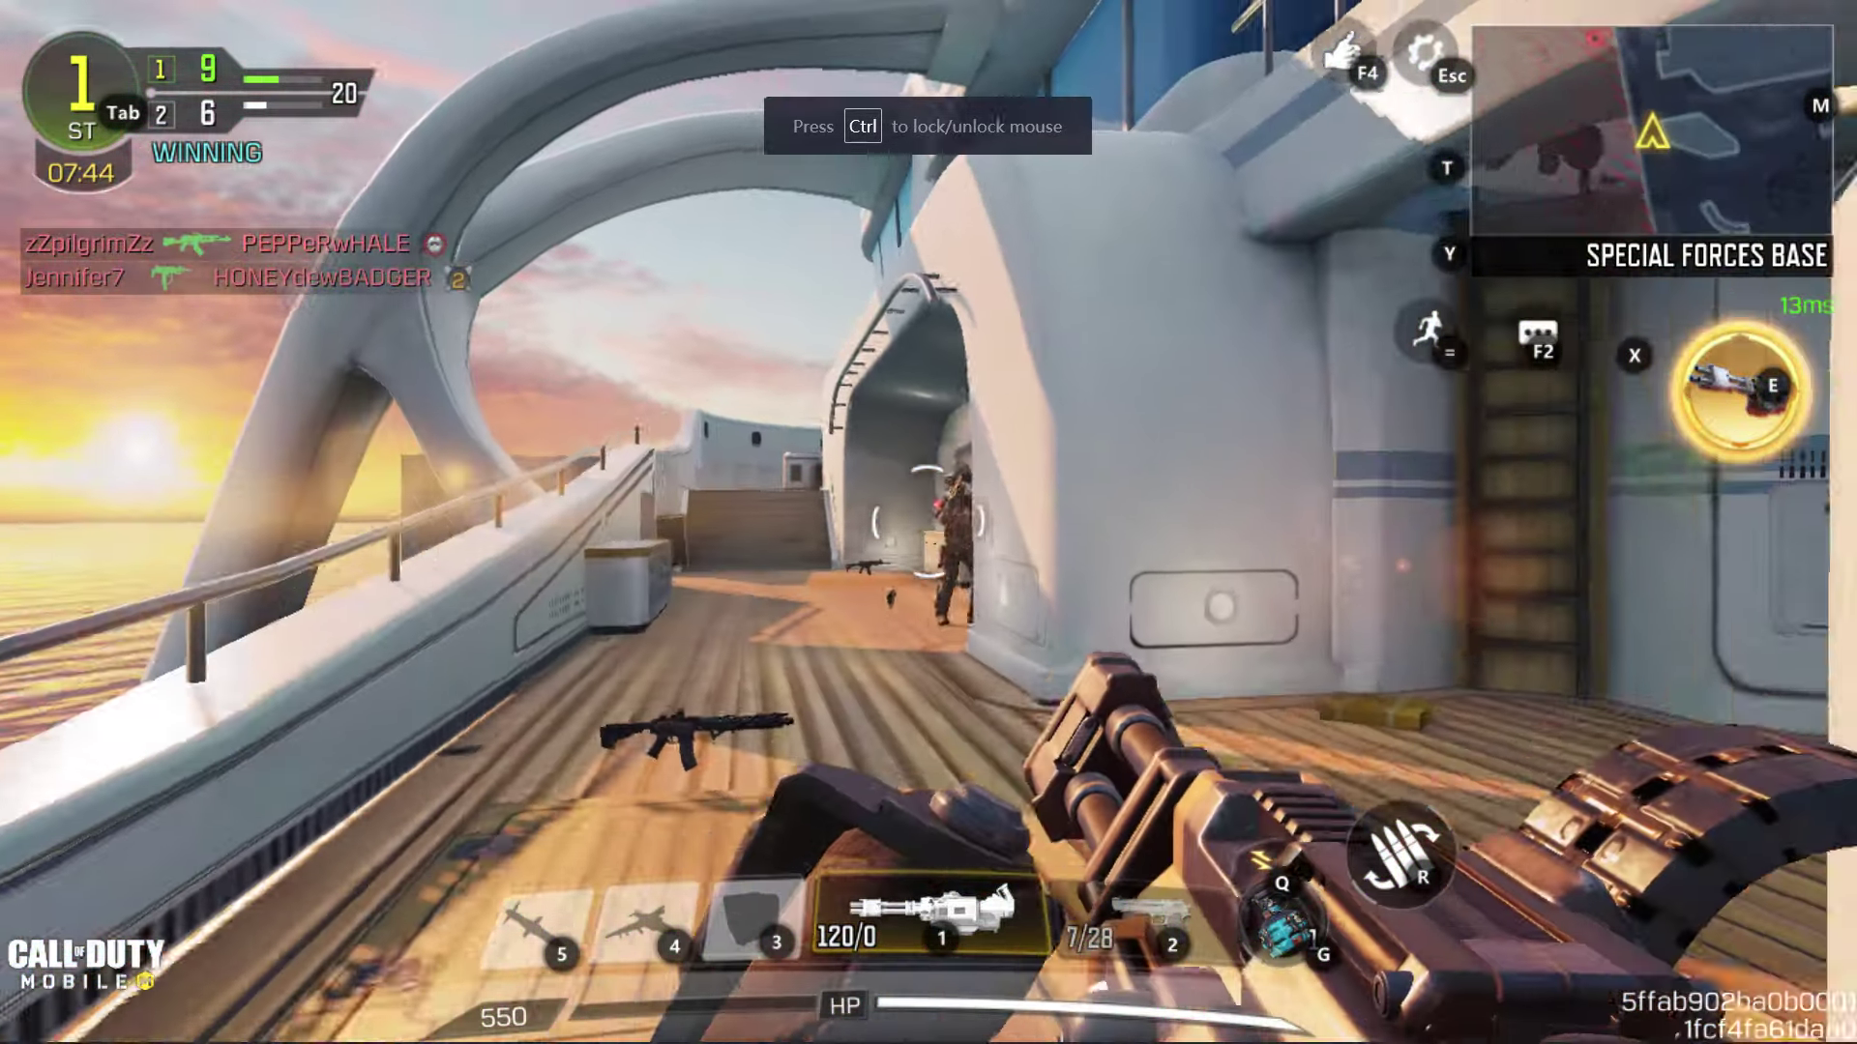
{"action": "left_click", "coordinate": [929, 522]}
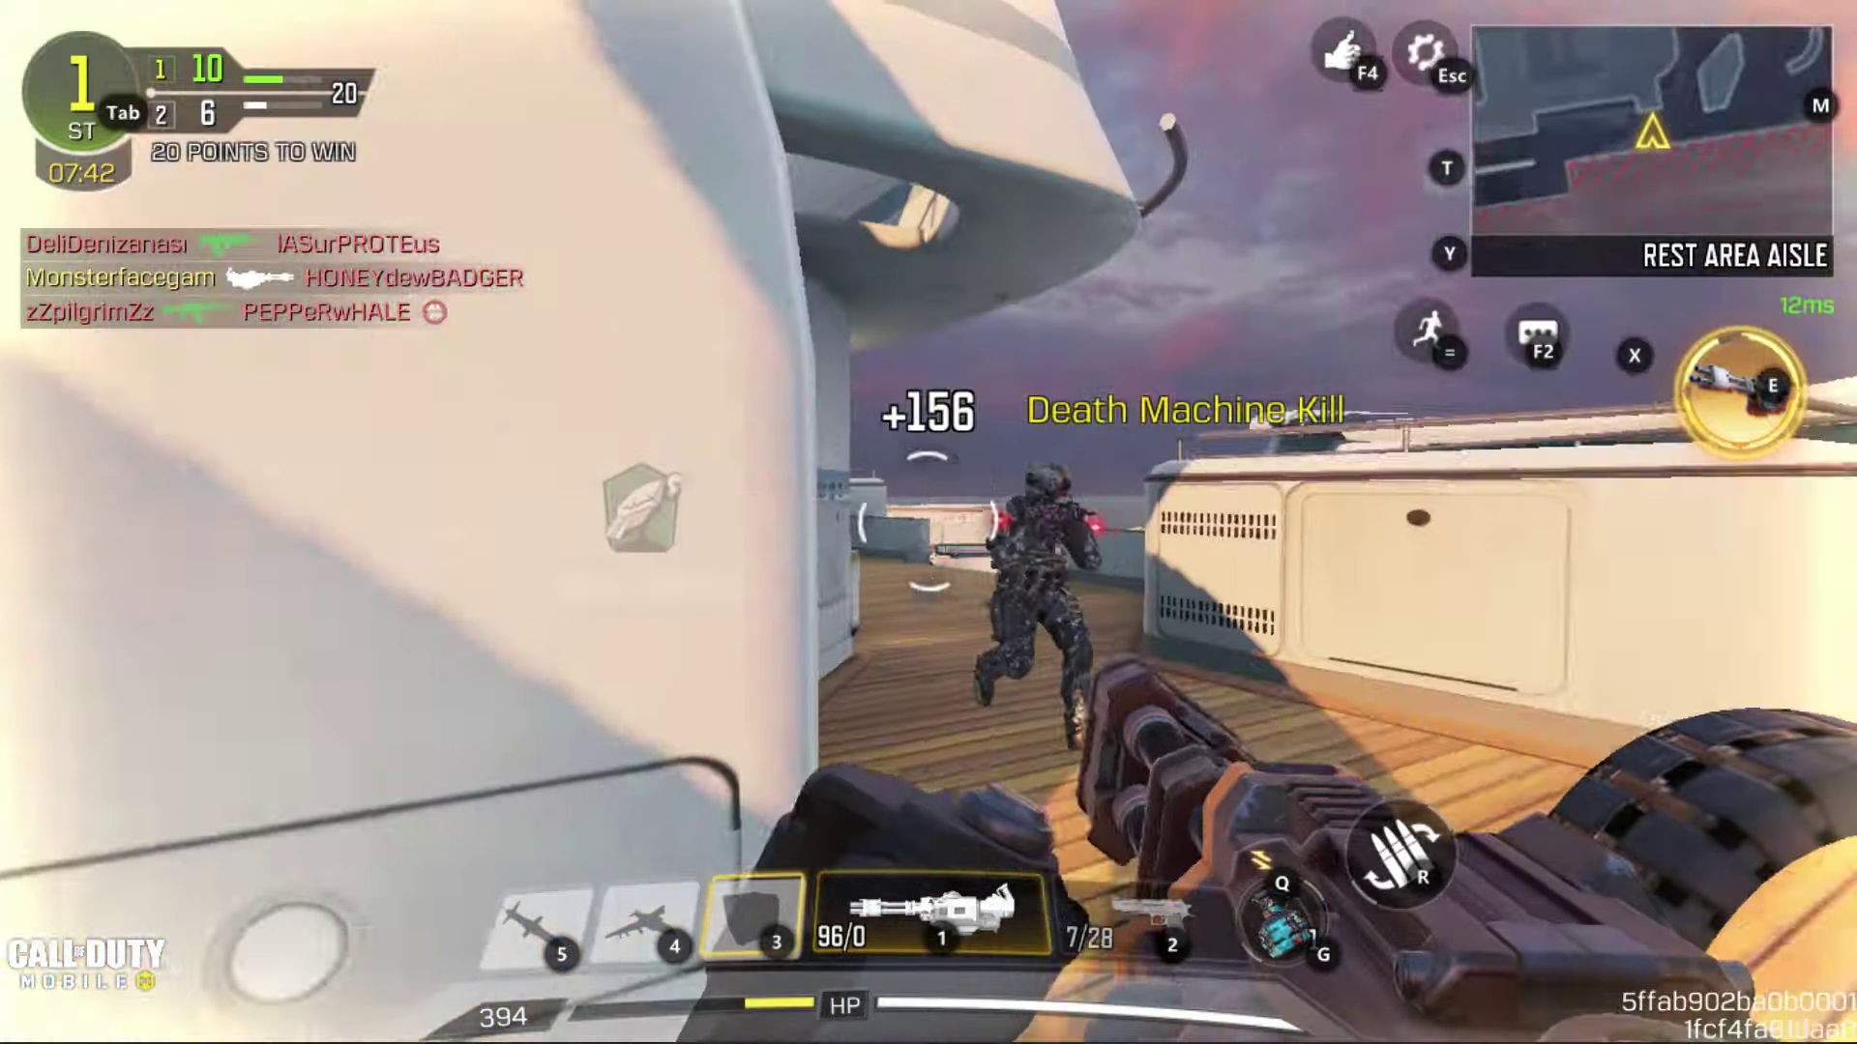
{"action": "left_click", "coordinate": [929, 523]}
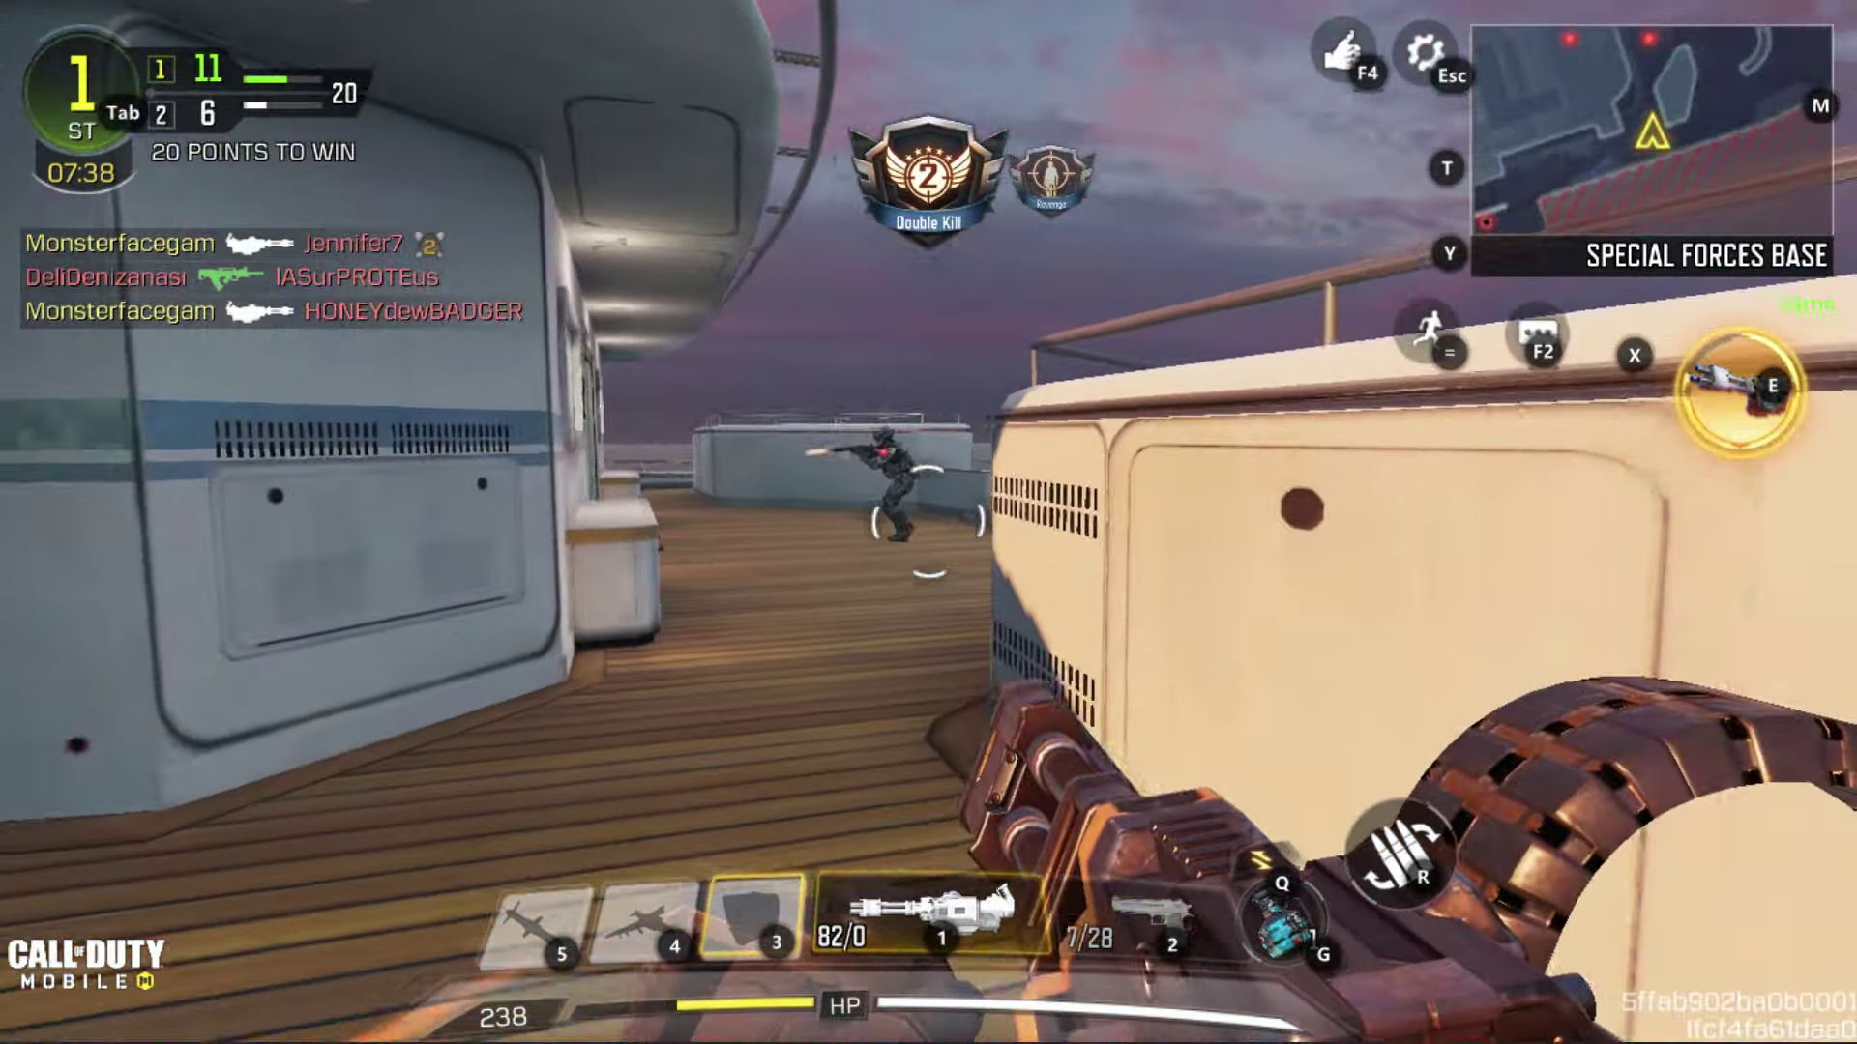
{"action": "left_click", "coordinate": [928, 523]}
{"action": "left_click", "coordinate": [928, 523]}
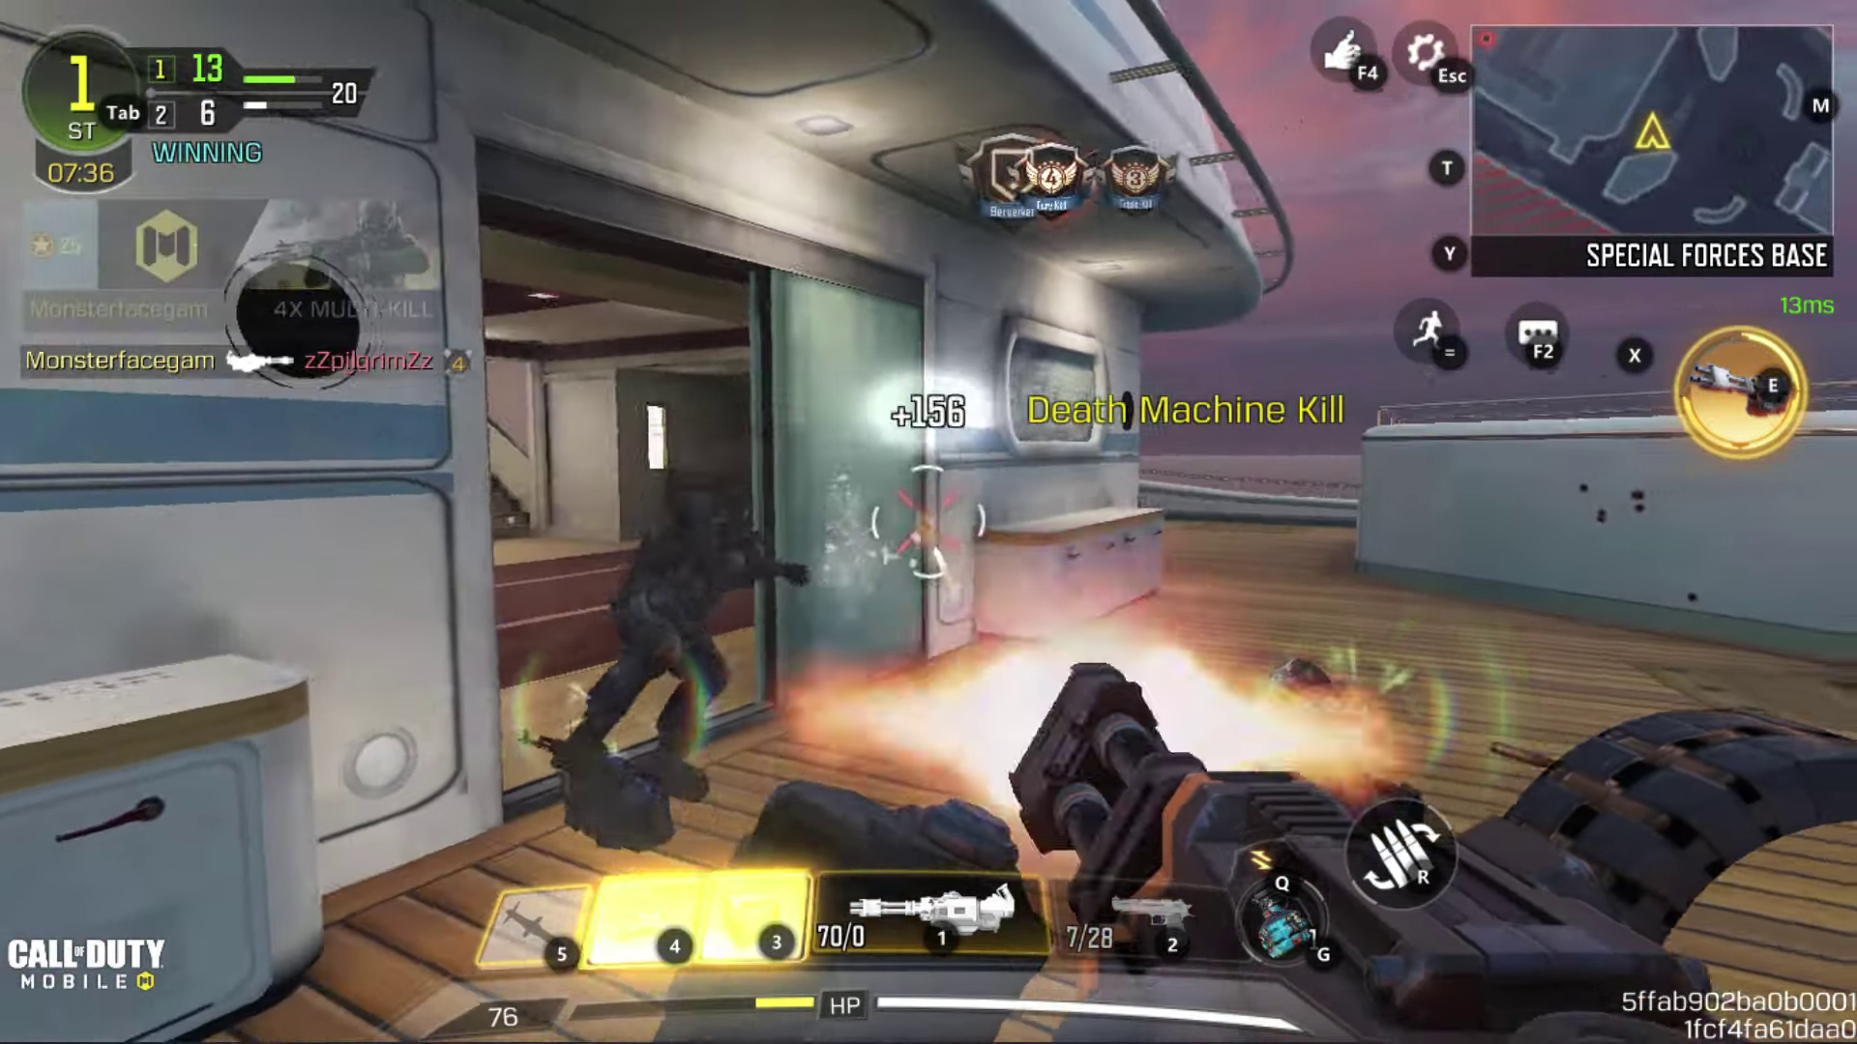
{"action": "left_click", "coordinate": [928, 522]}
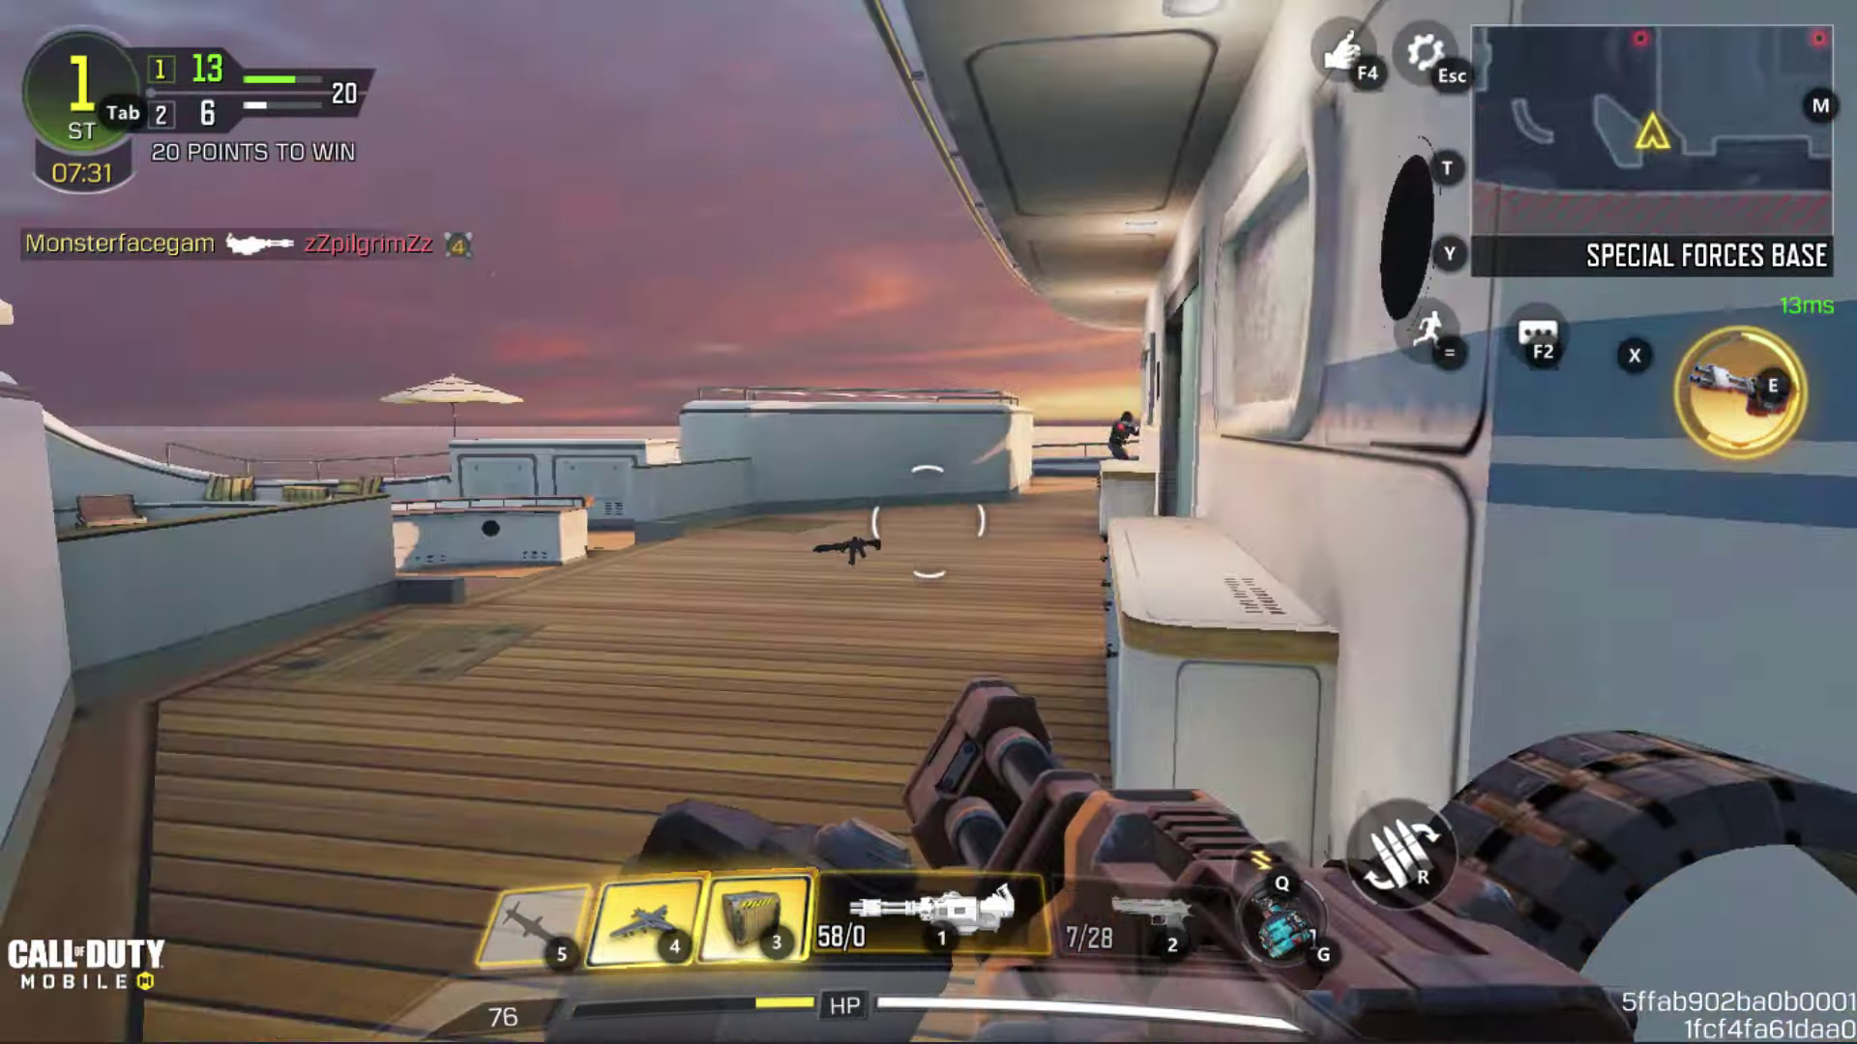
{"action": "left_click", "coordinate": [929, 522]}
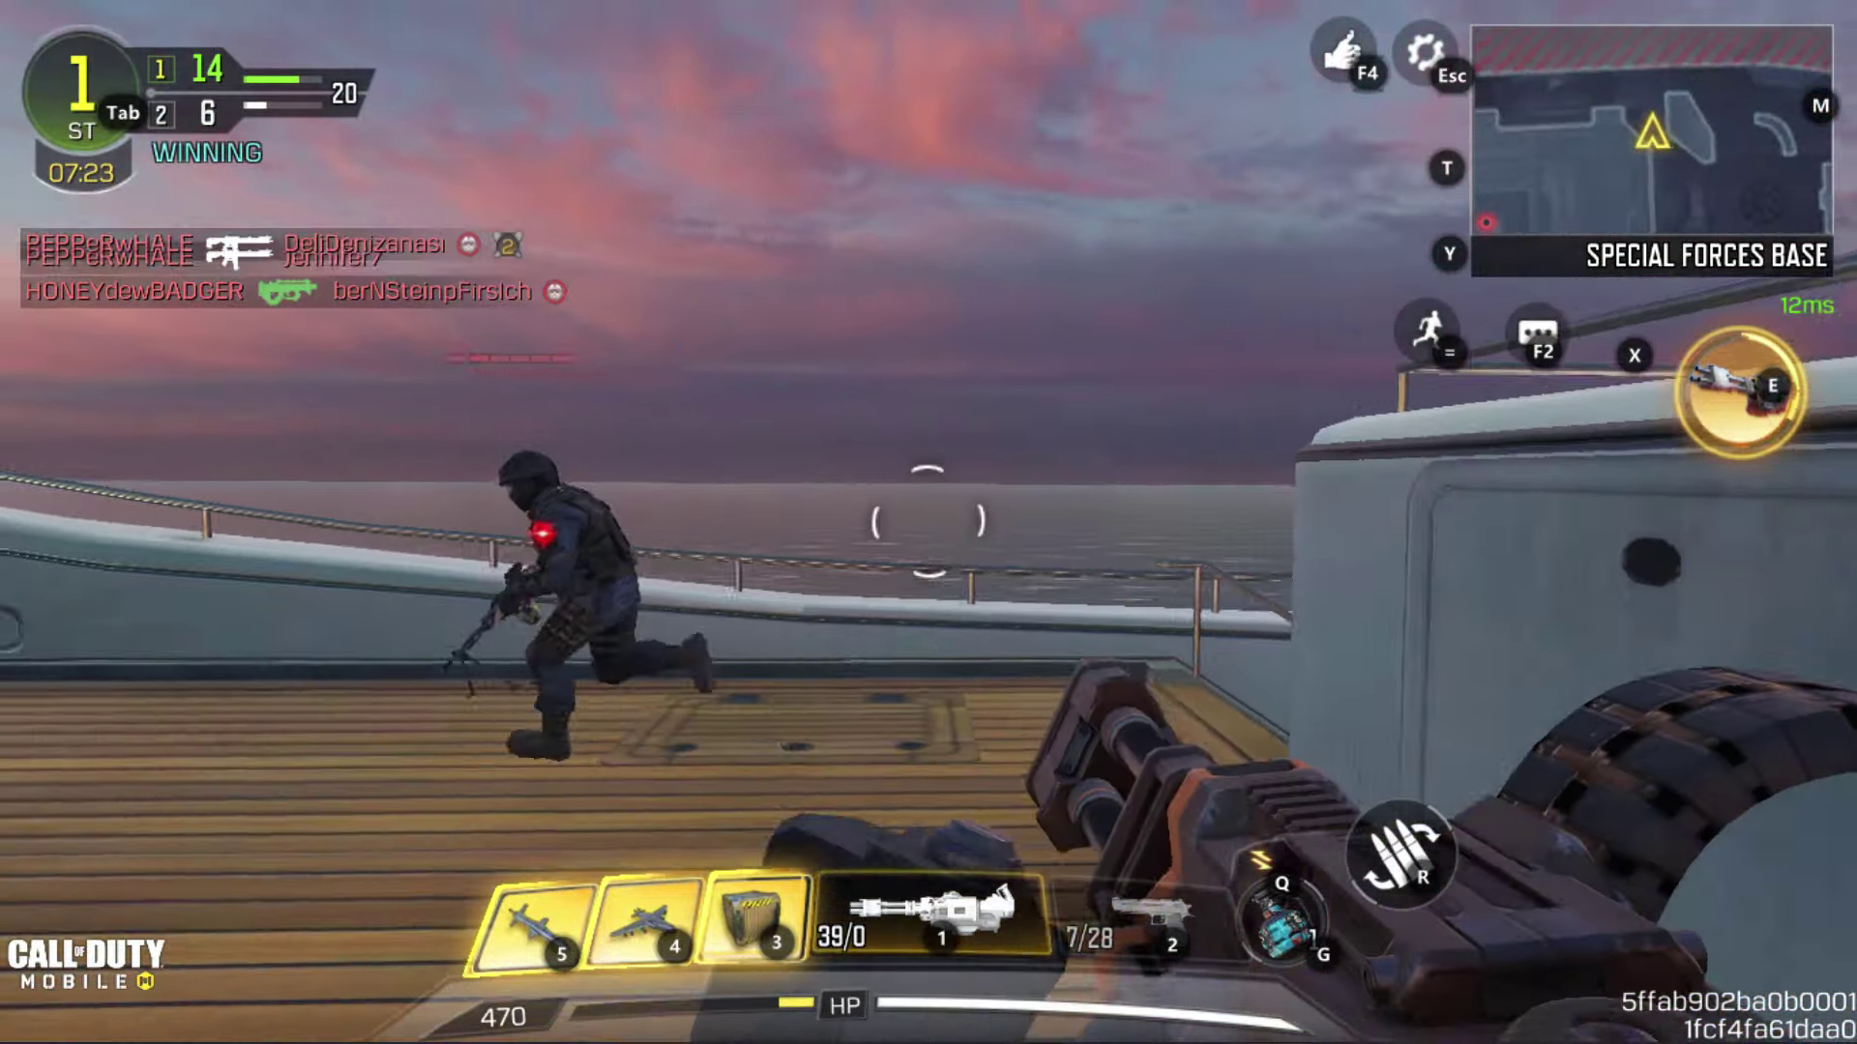
{"action": "left_click", "coordinate": [928, 523]}
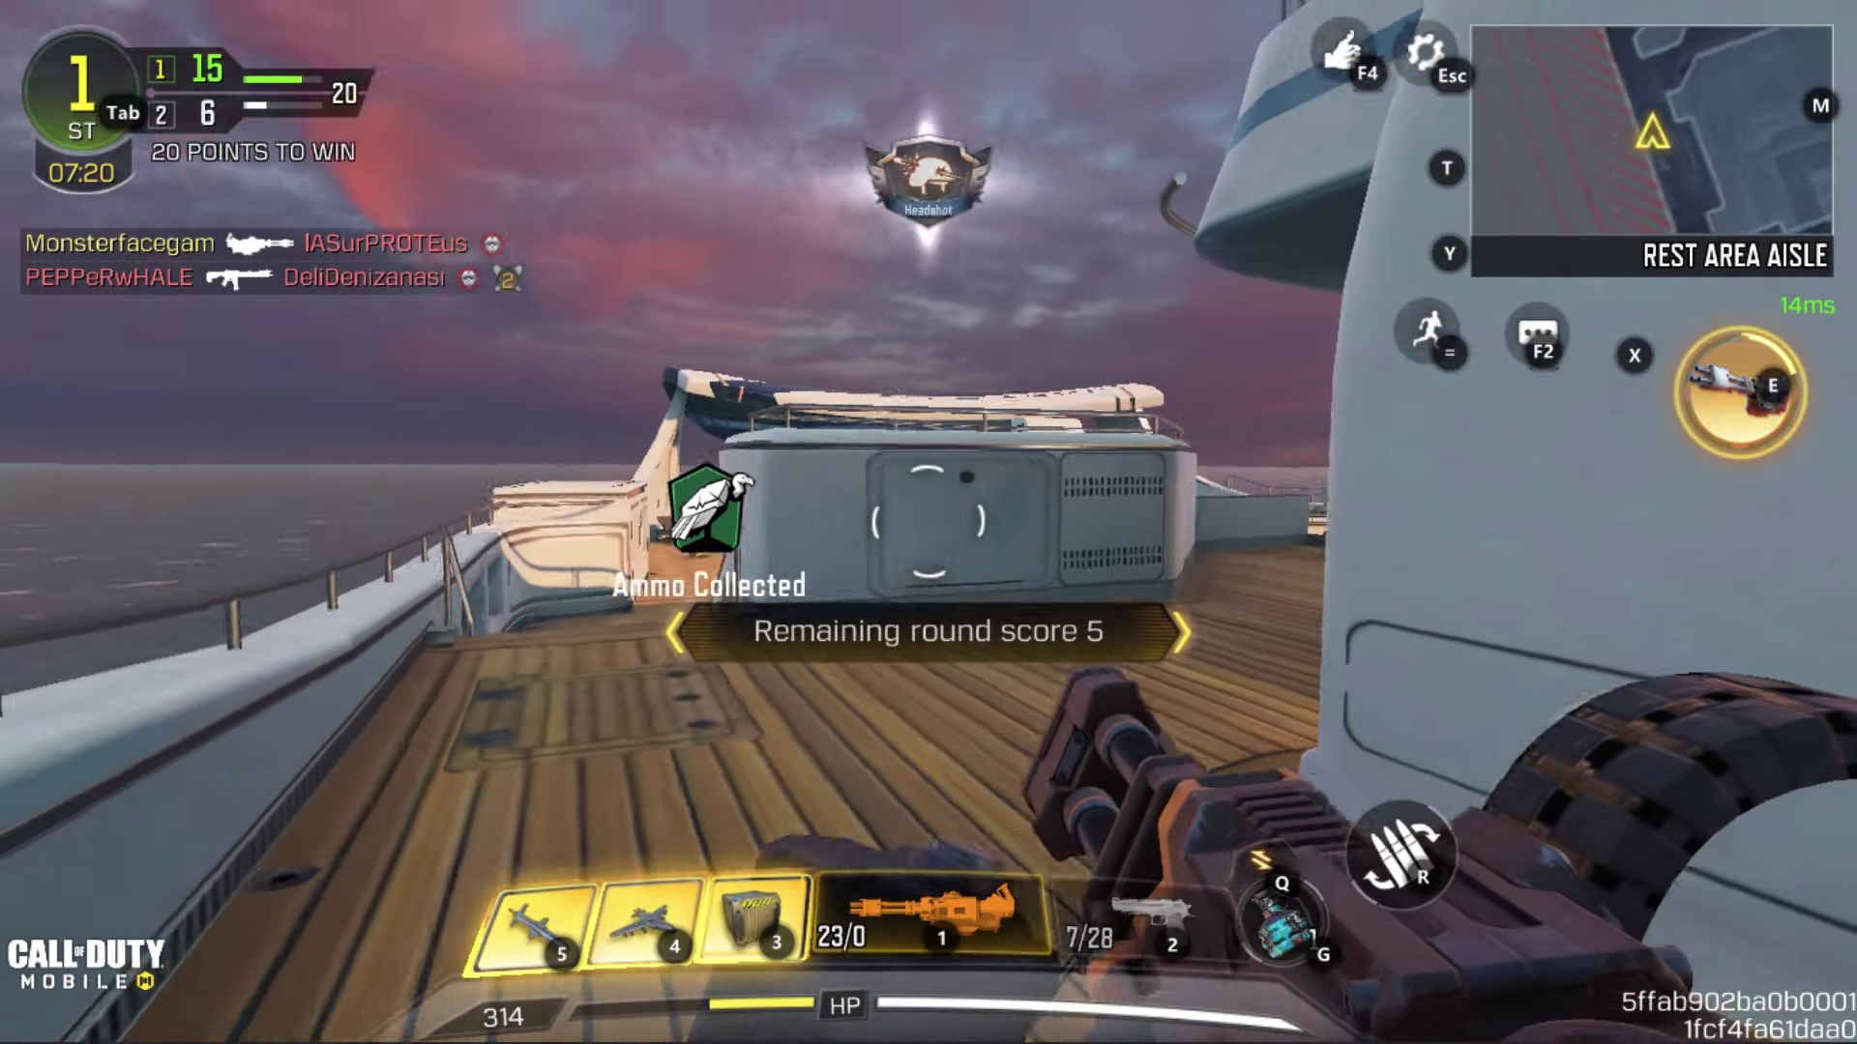
- Vault the wall, call in the Predator missile, and shoot enemies on the stairs and deck
{"action": "left_click_drag", "start_coordinate": [928, 522], "coordinate": [928, 522]}
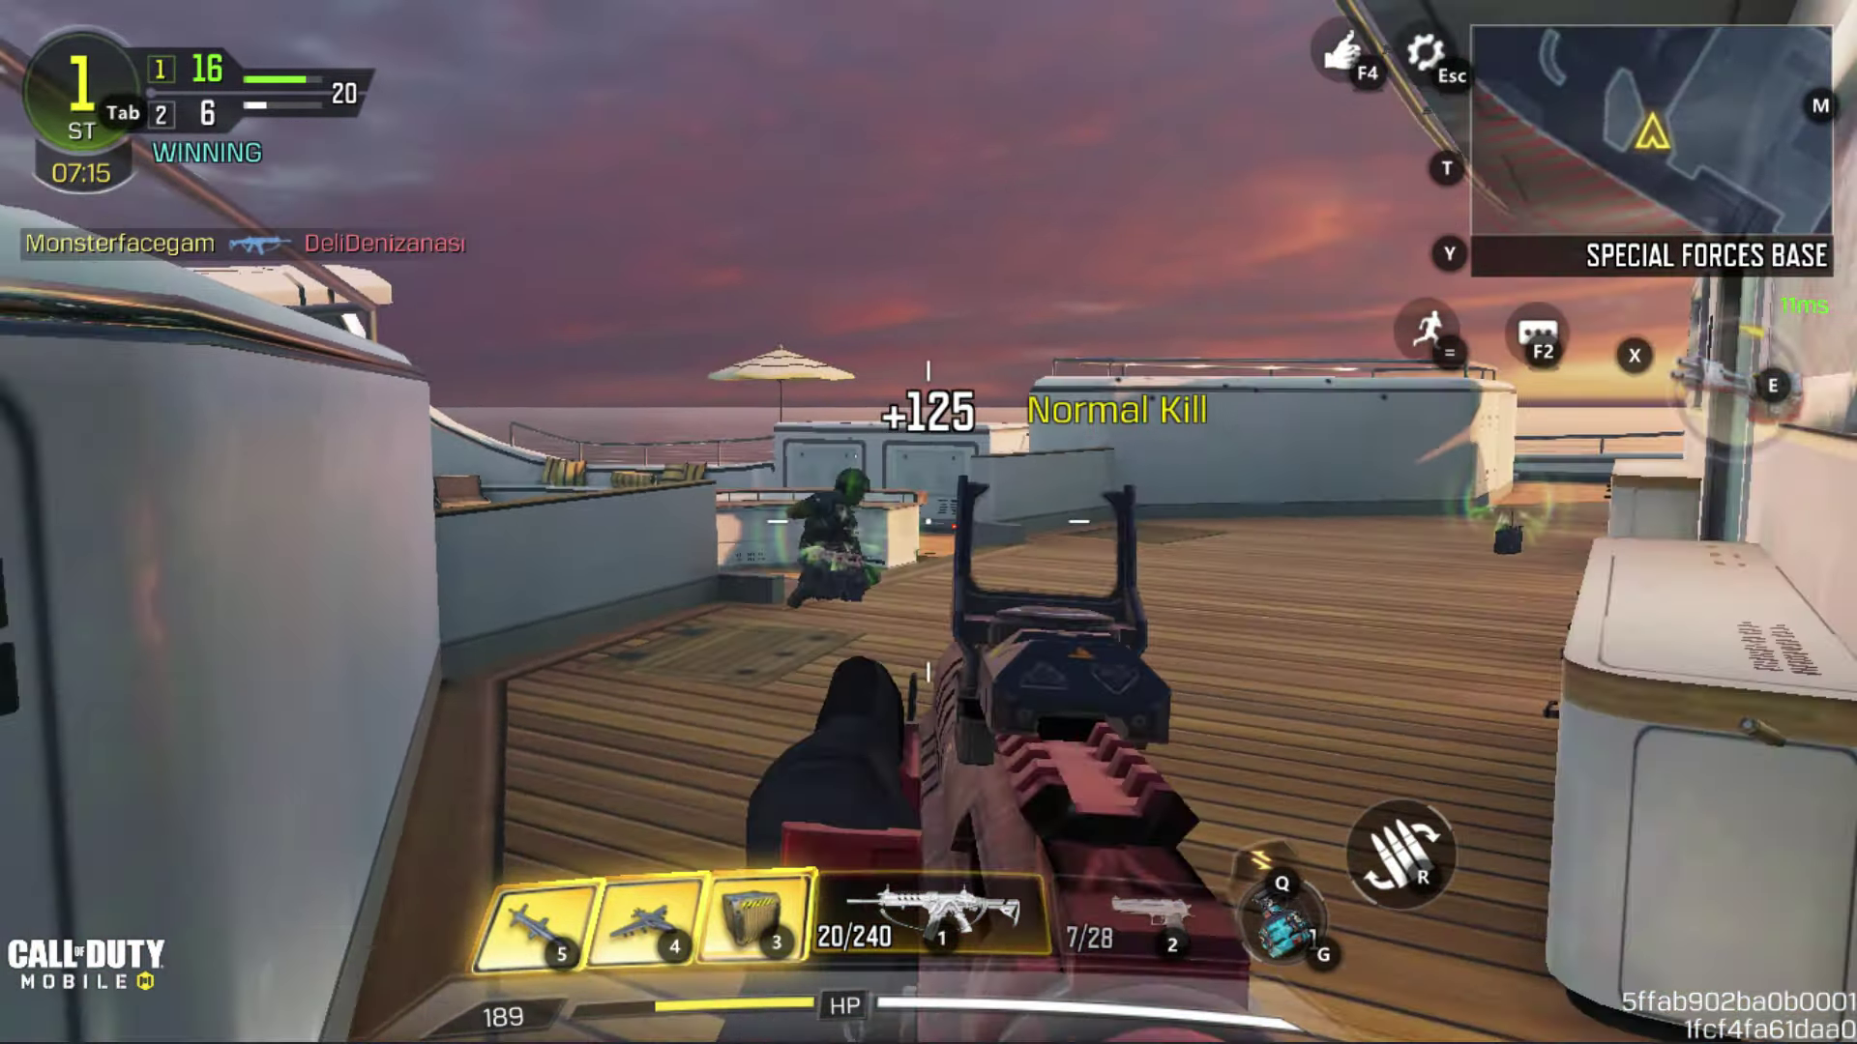
{"action": "key", "text": "w"}
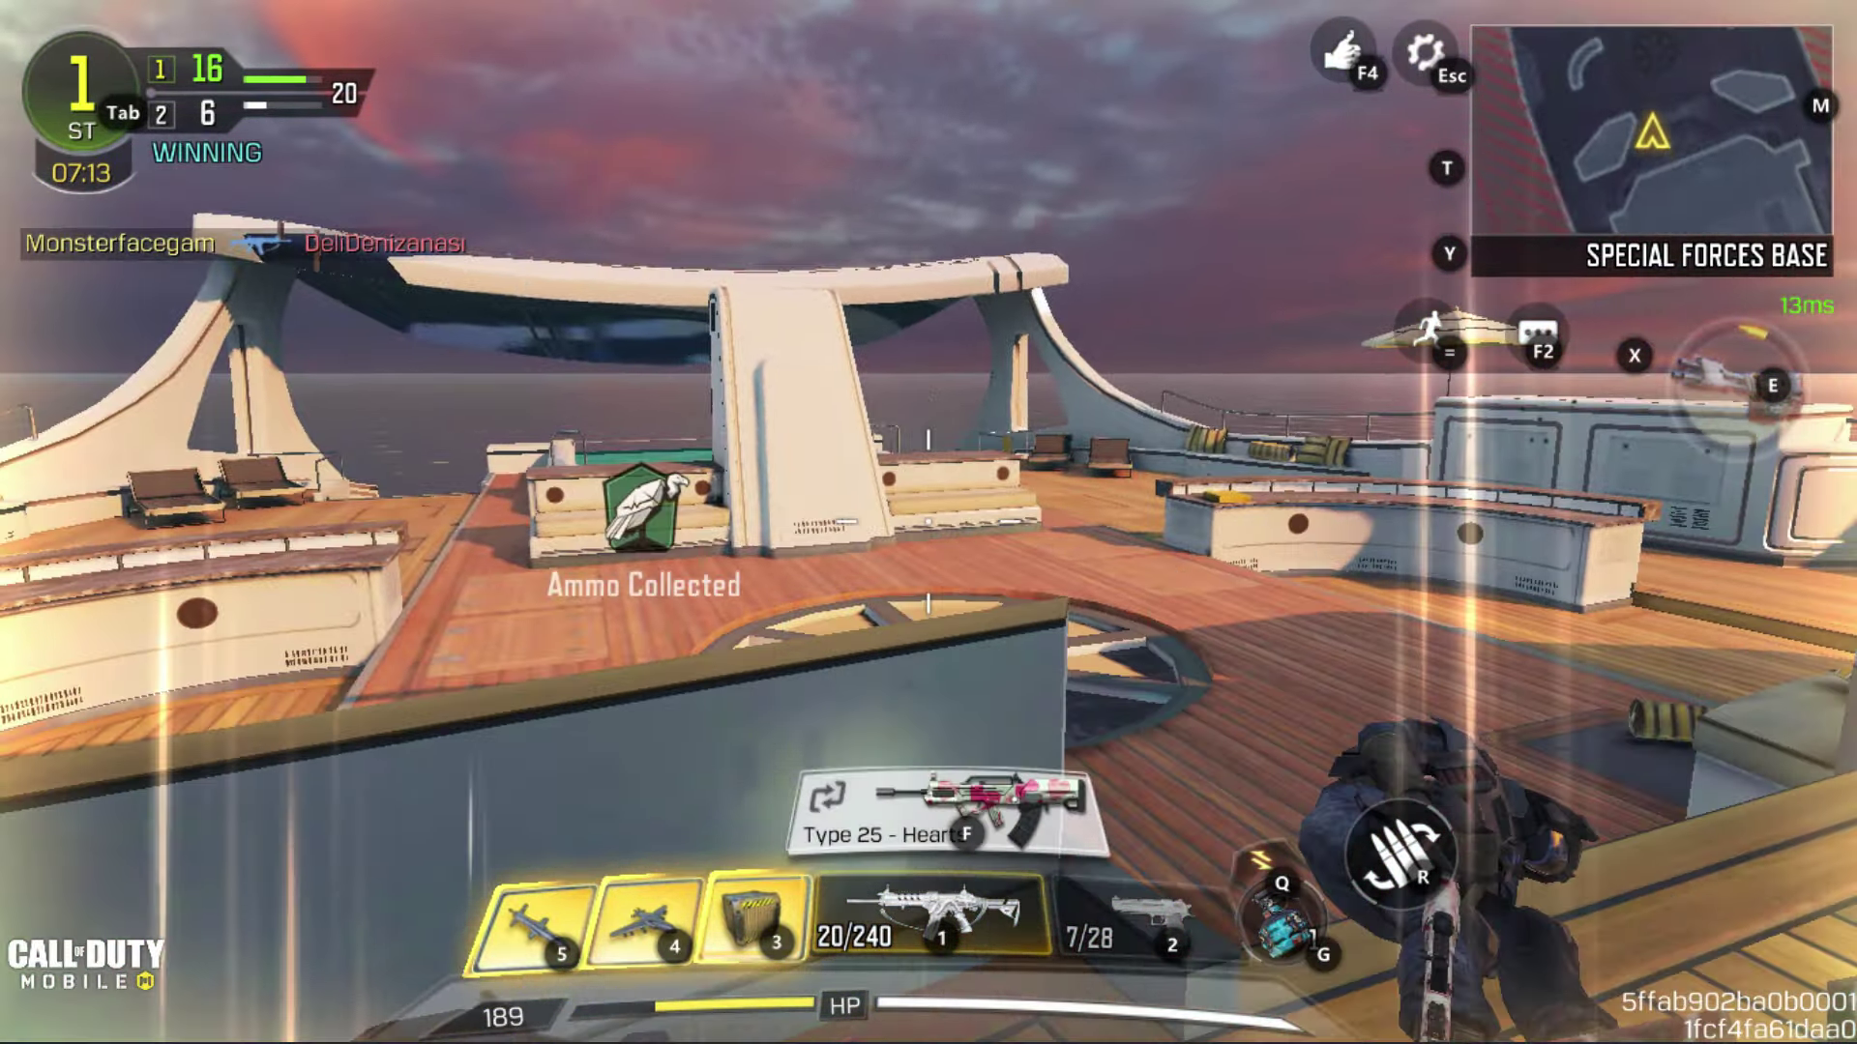
{"action": "key", "text": "5"}
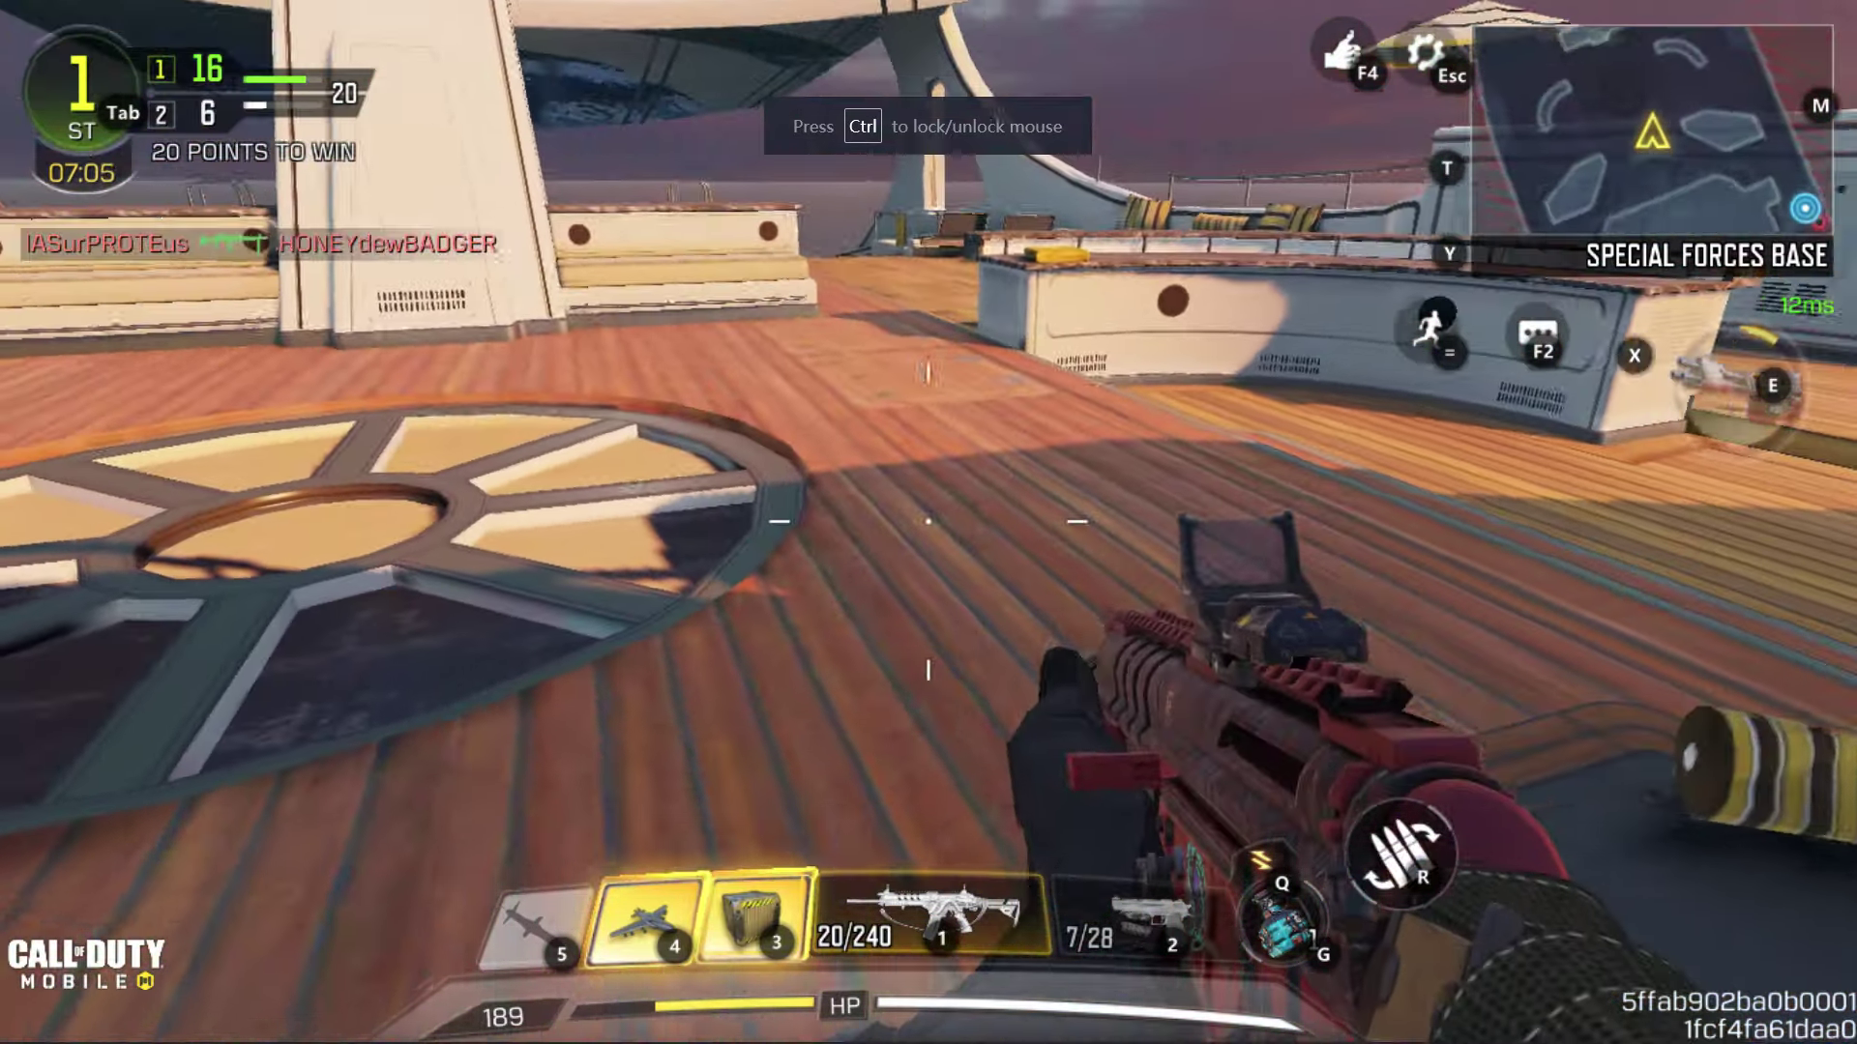
{"action": "key", "text": "4"}
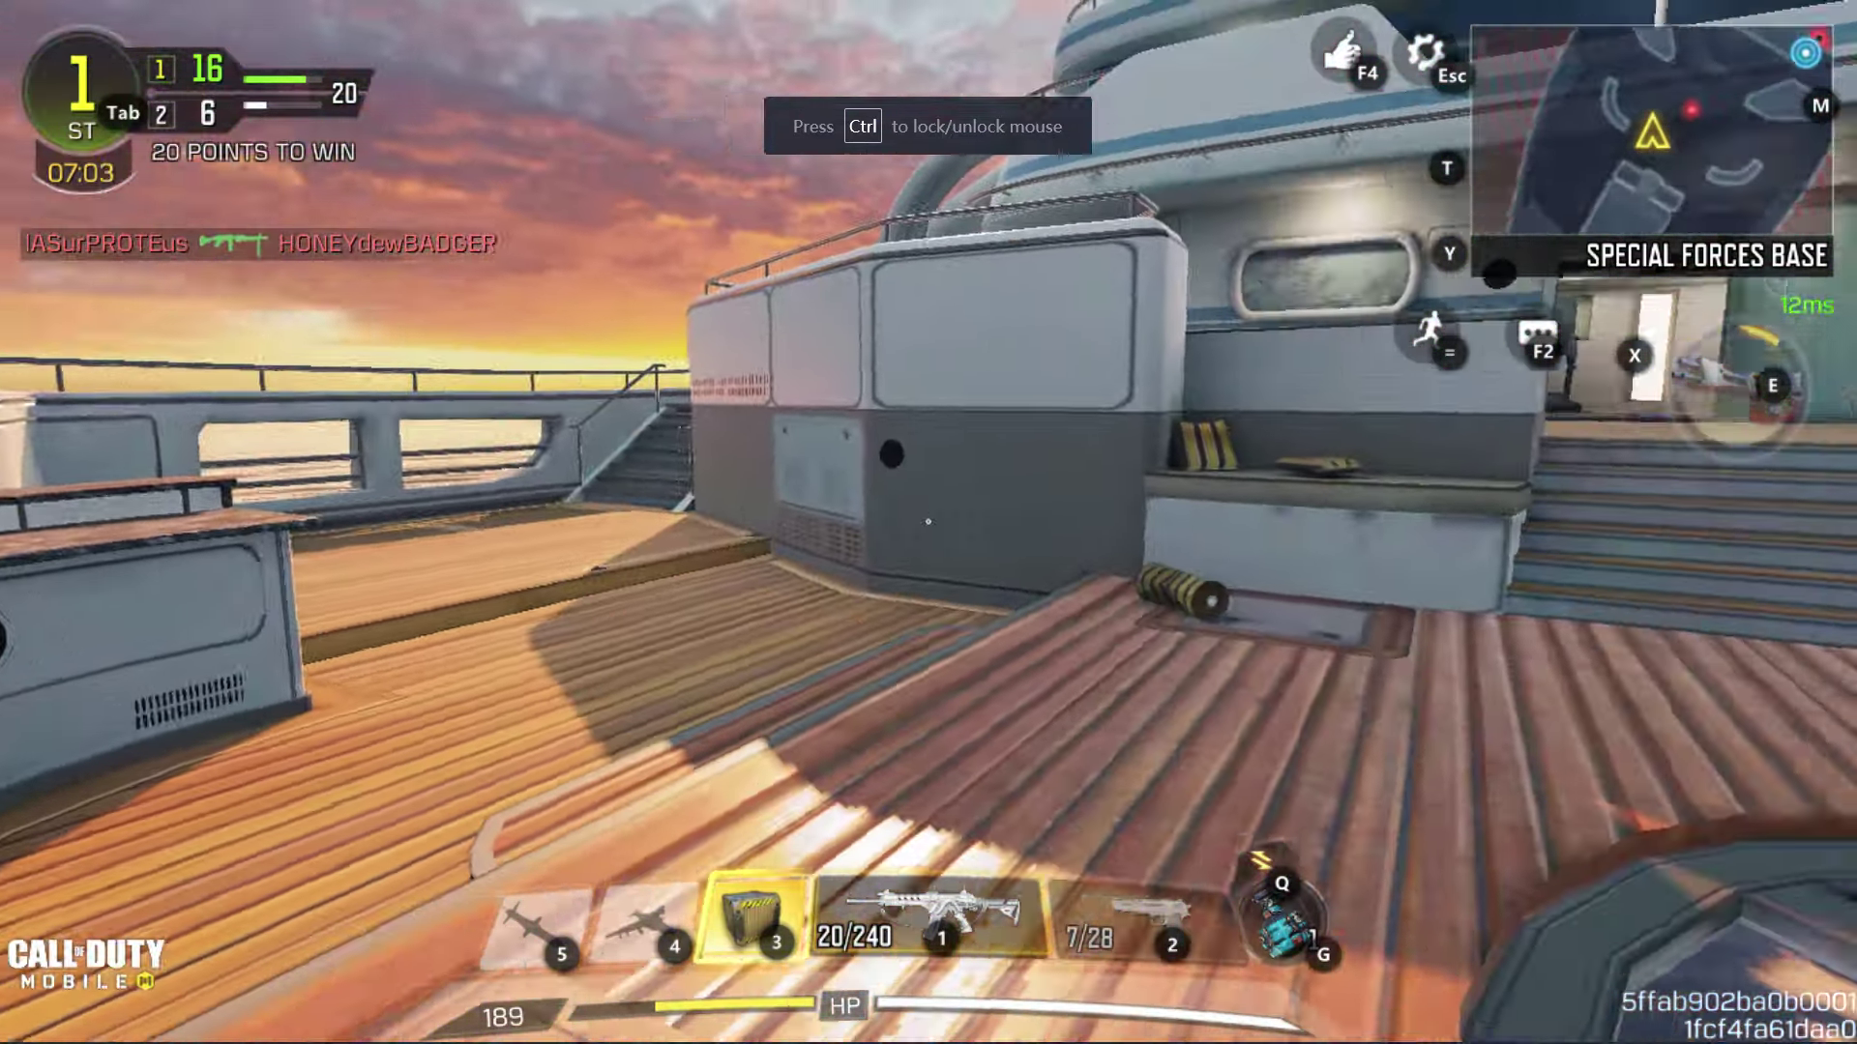
{"action": "left_click", "coordinate": [928, 522]}
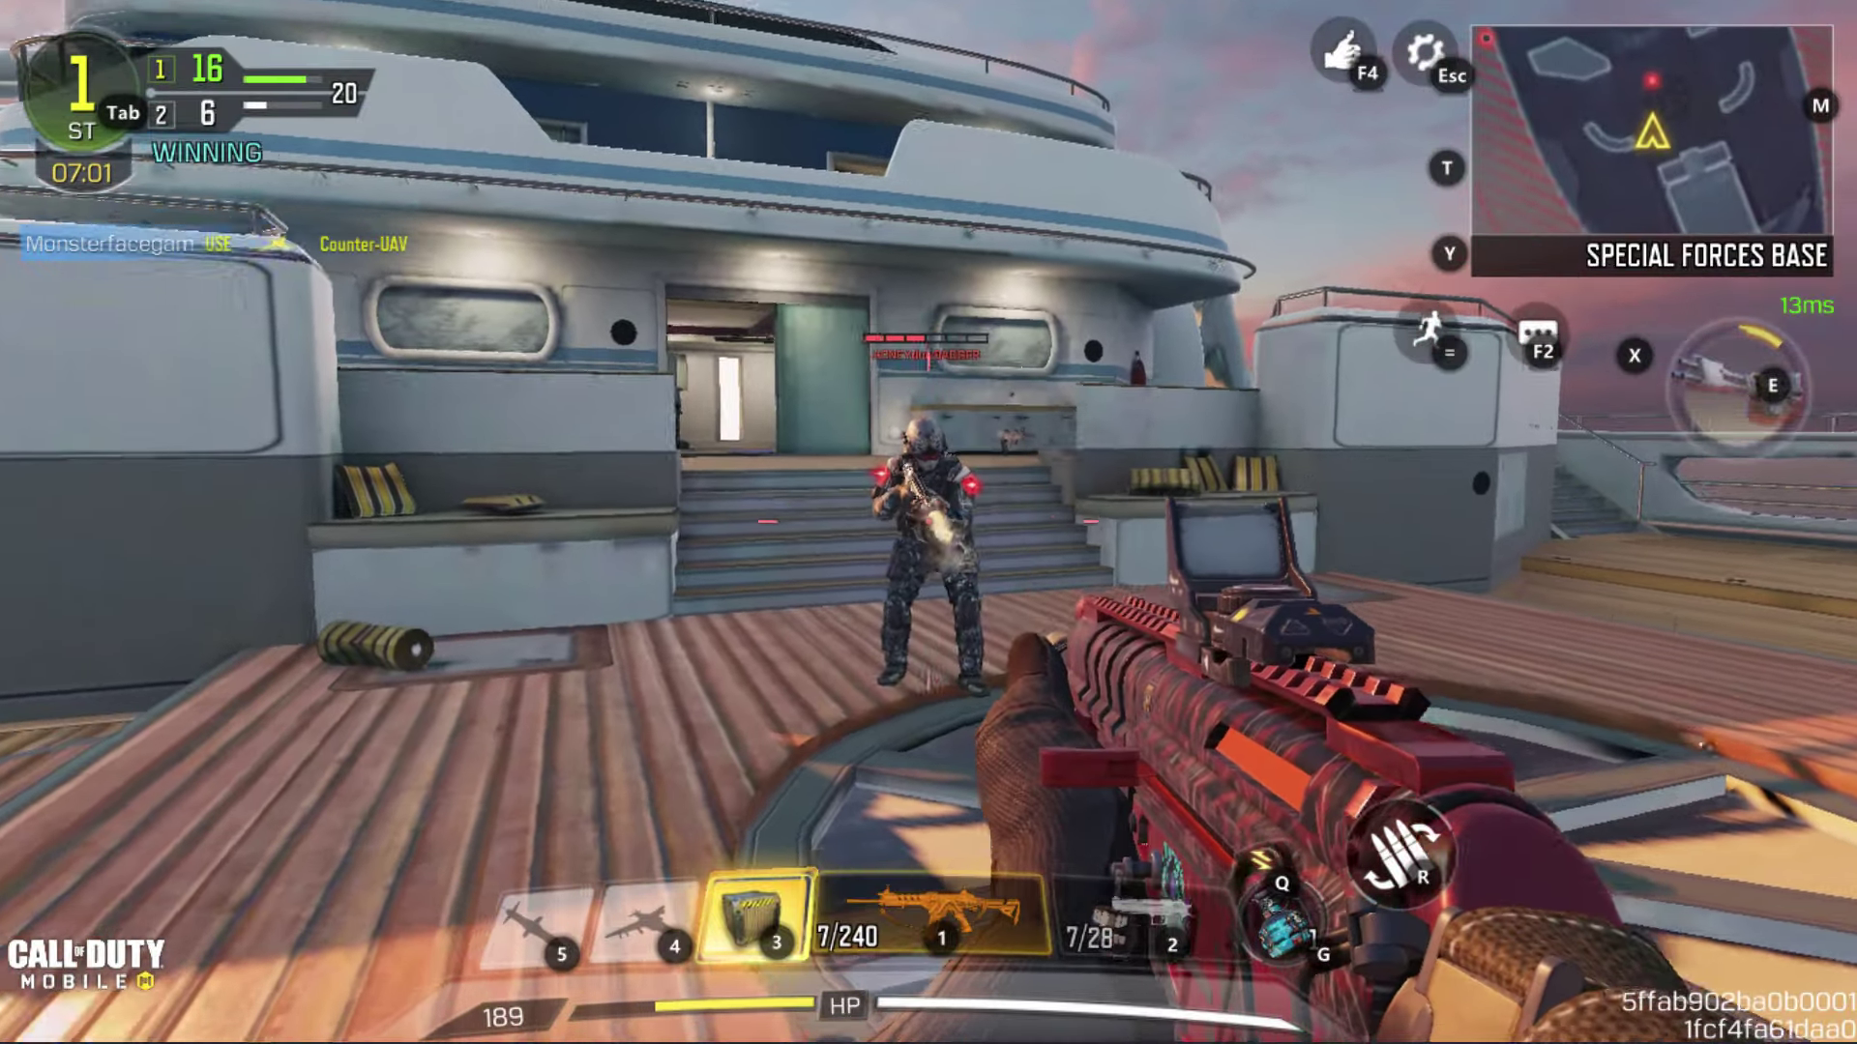
{"action": "left_click", "coordinate": [928, 522]}
{"action": "key", "text": "w"}
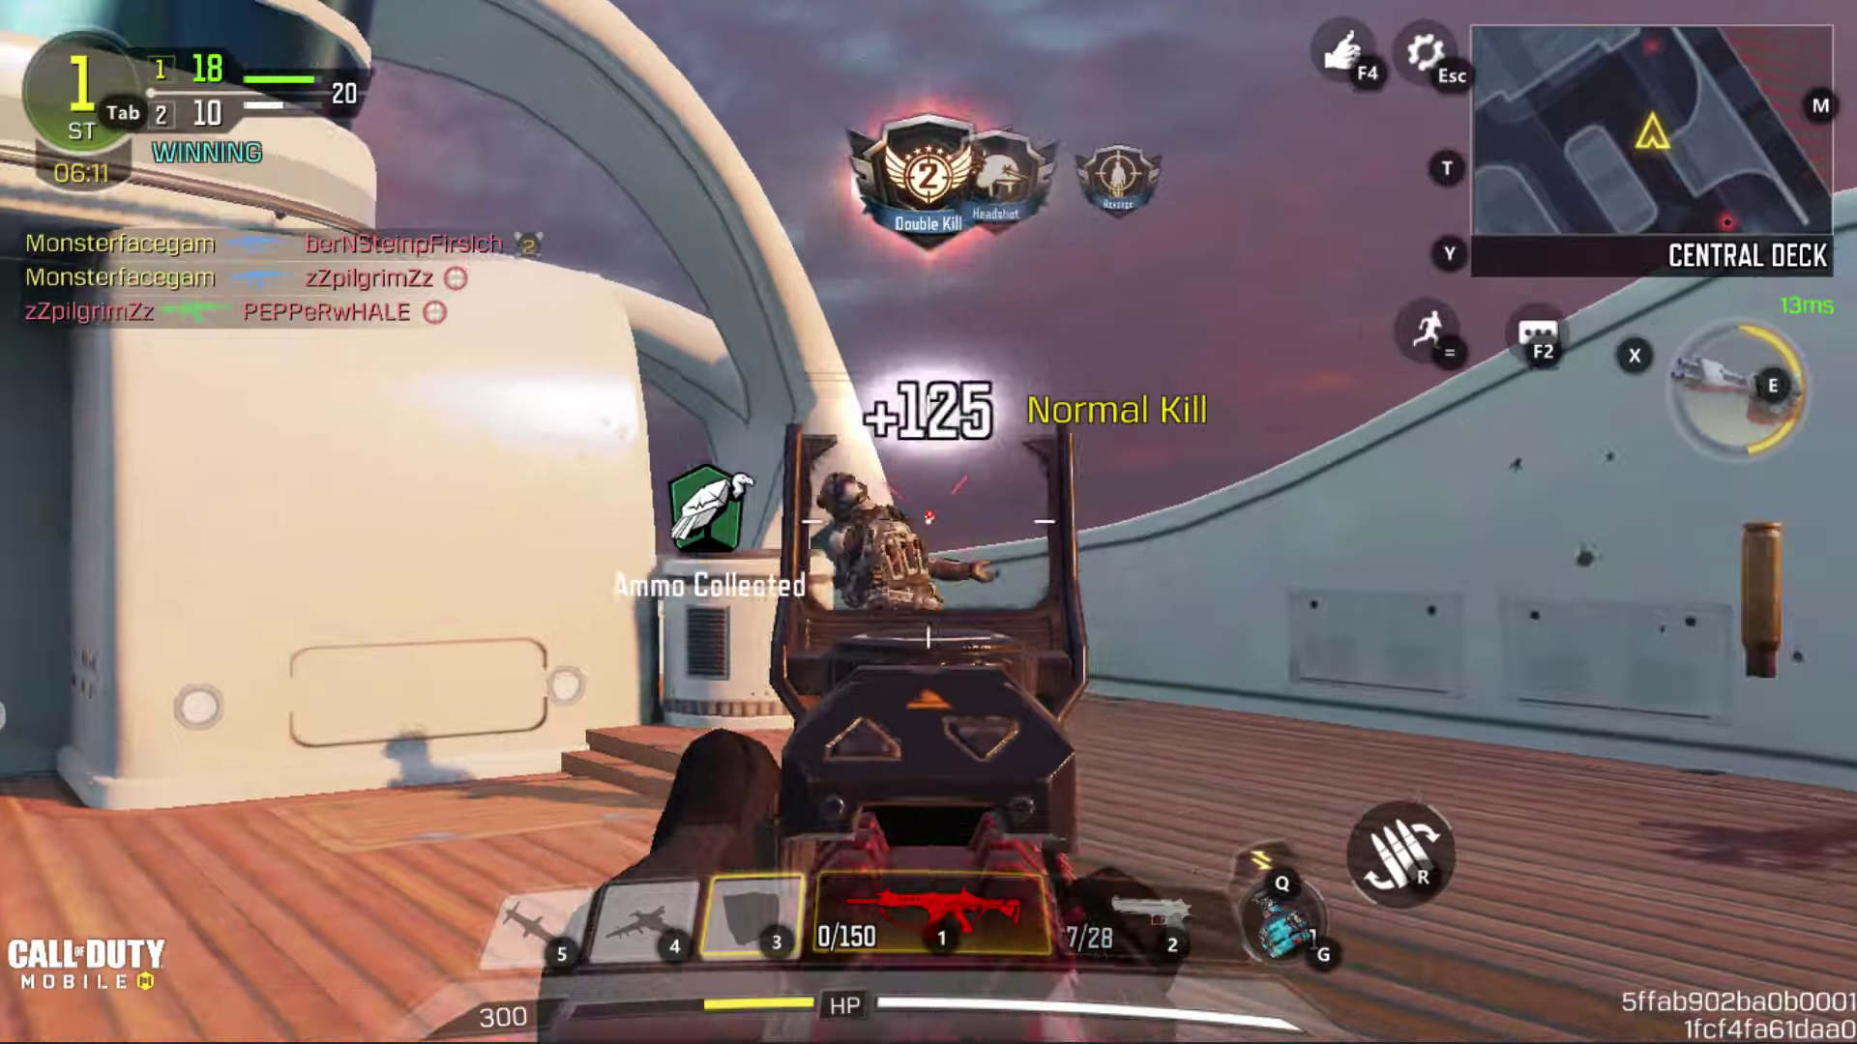
{"action": "key", "text": "w"}
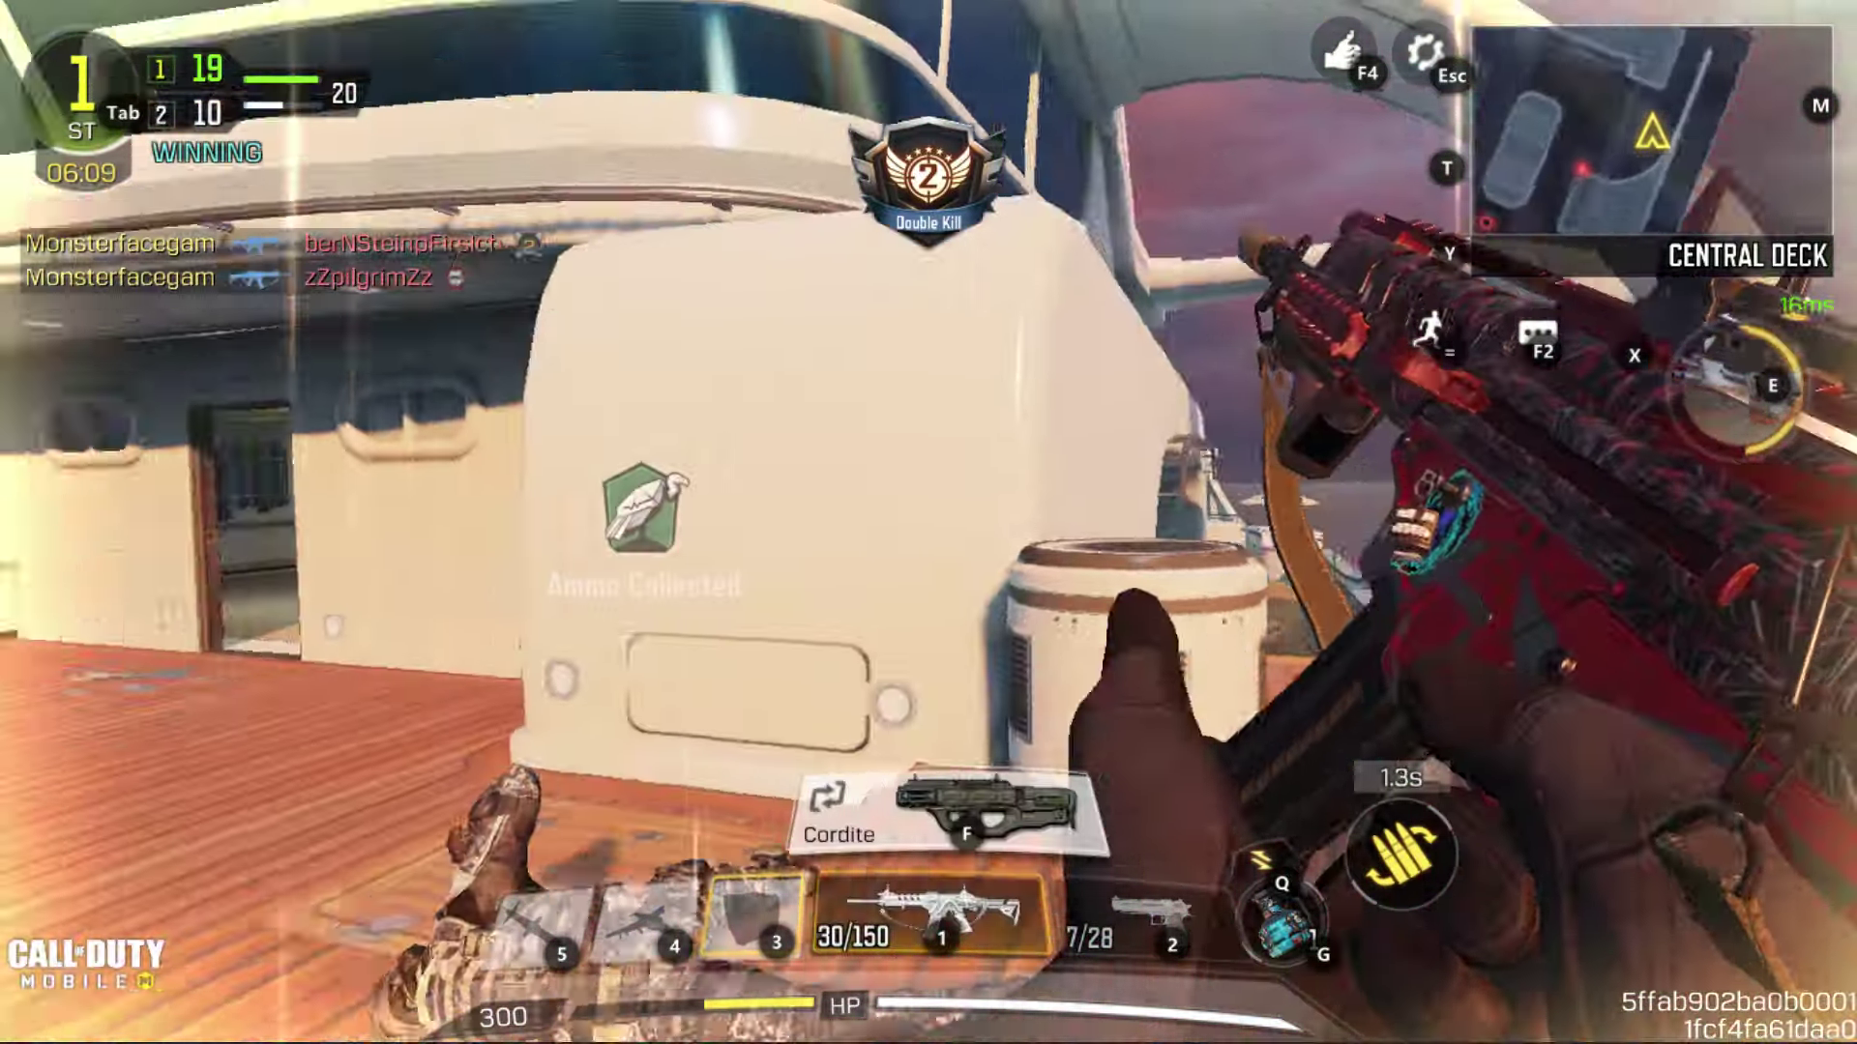
{"action": "left_click", "coordinate": [928, 522]}
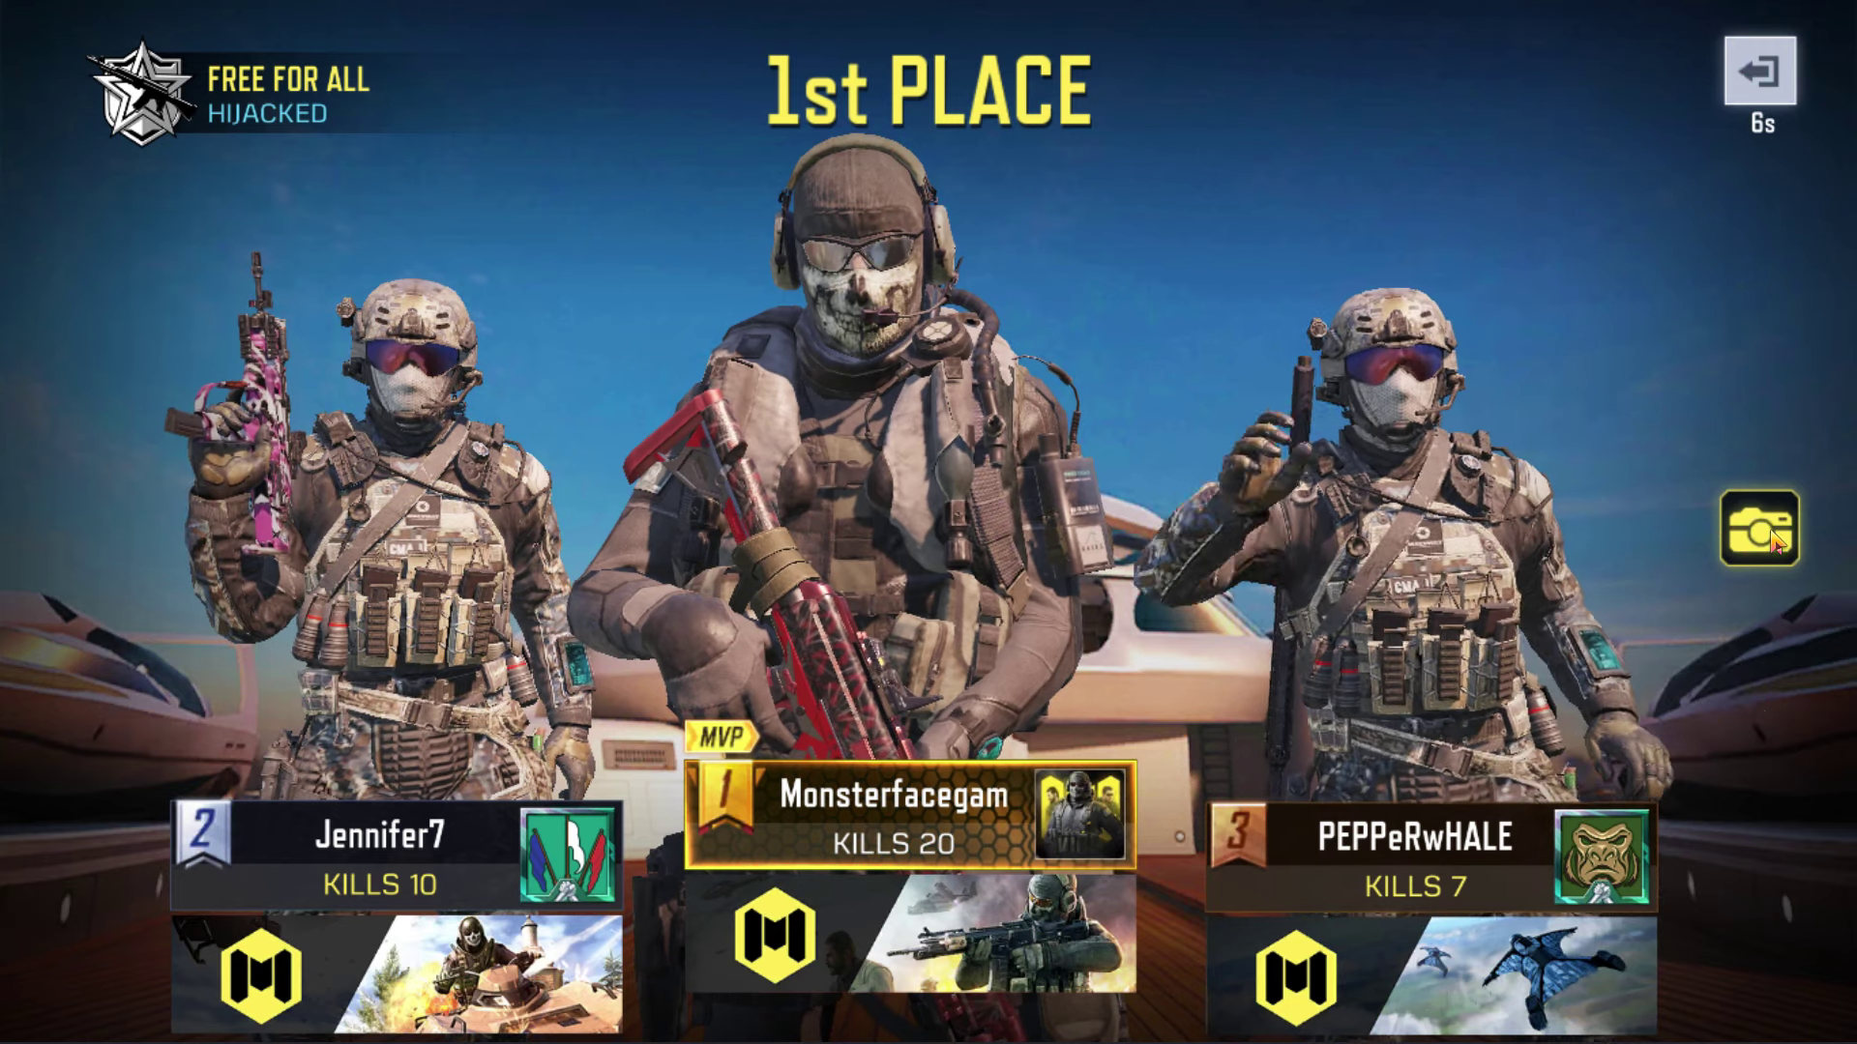
- Capture a screenshot of the 1st-place MVP podium once the match ends
{"action": "left_click", "coordinate": [1773, 538]}
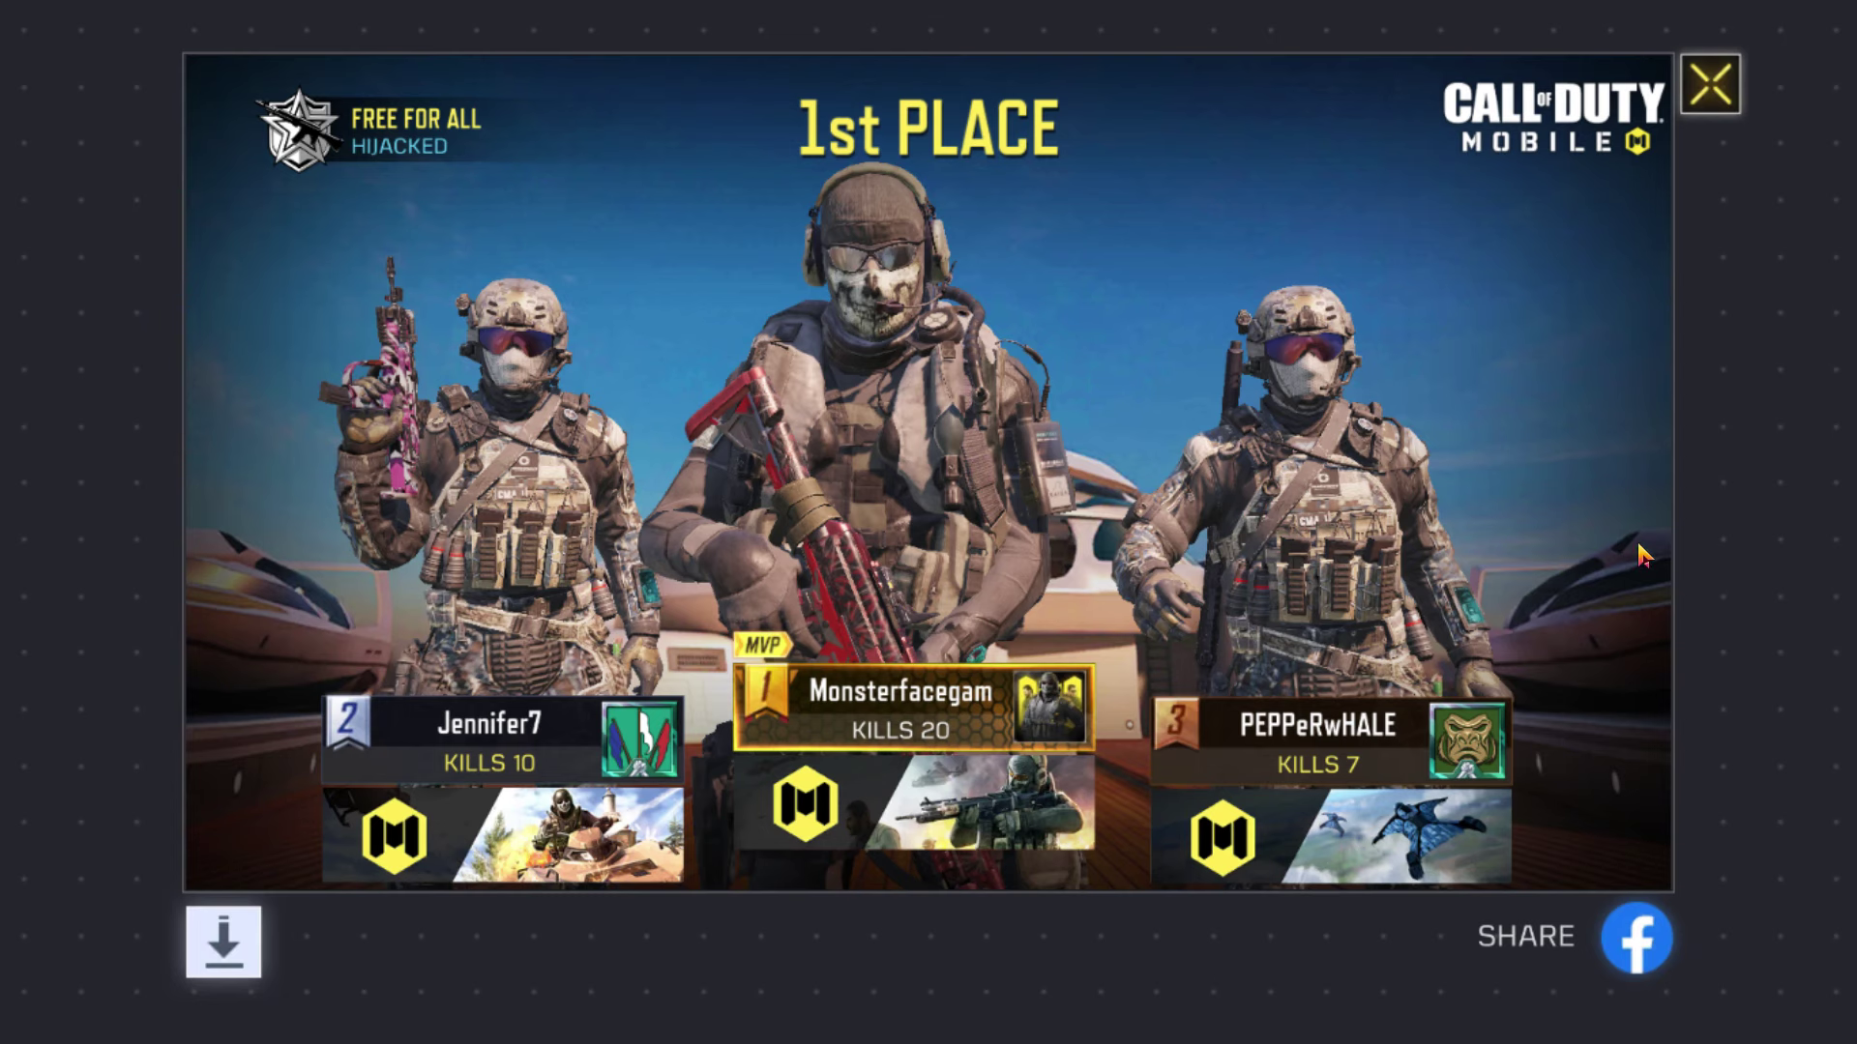
- Close the screenshot share view and advance past the +1531 XP summary to the Battle Pass screen
{"action": "left_click", "coordinate": [1731, 109]}
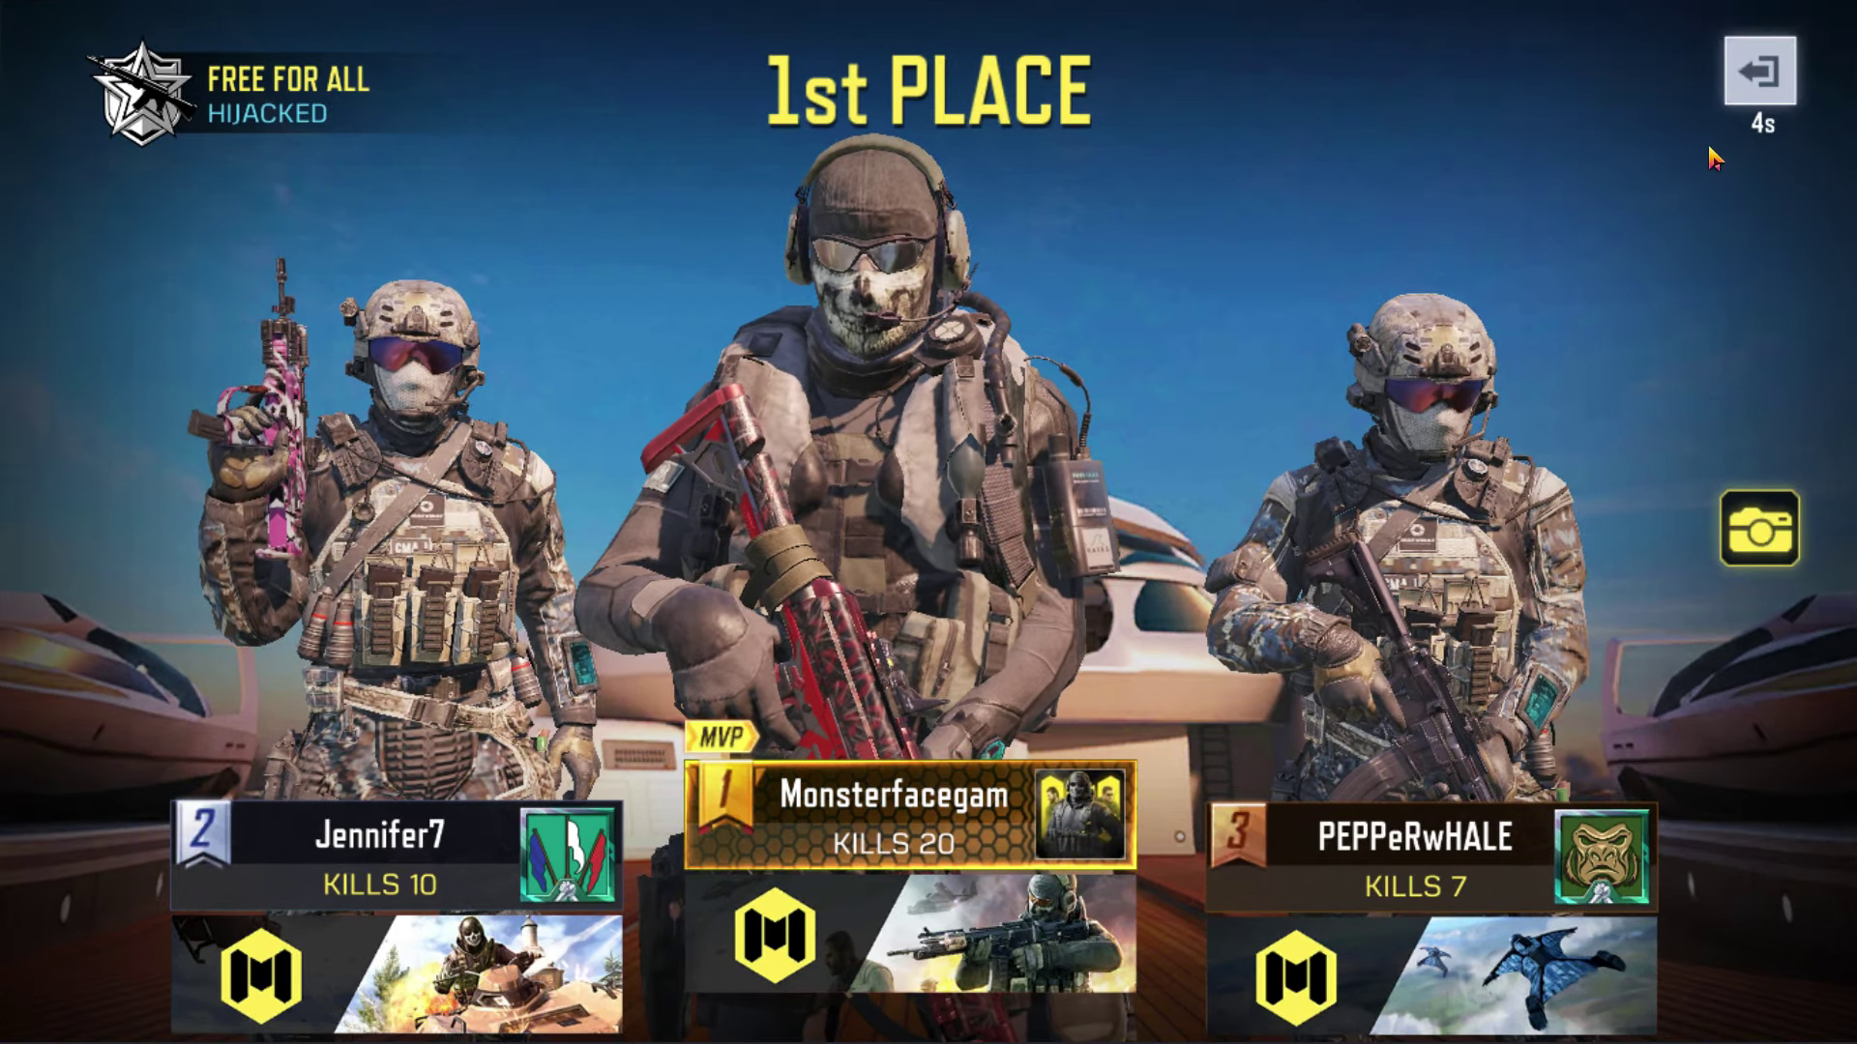
{"action": "left_click", "coordinate": [1714, 157]}
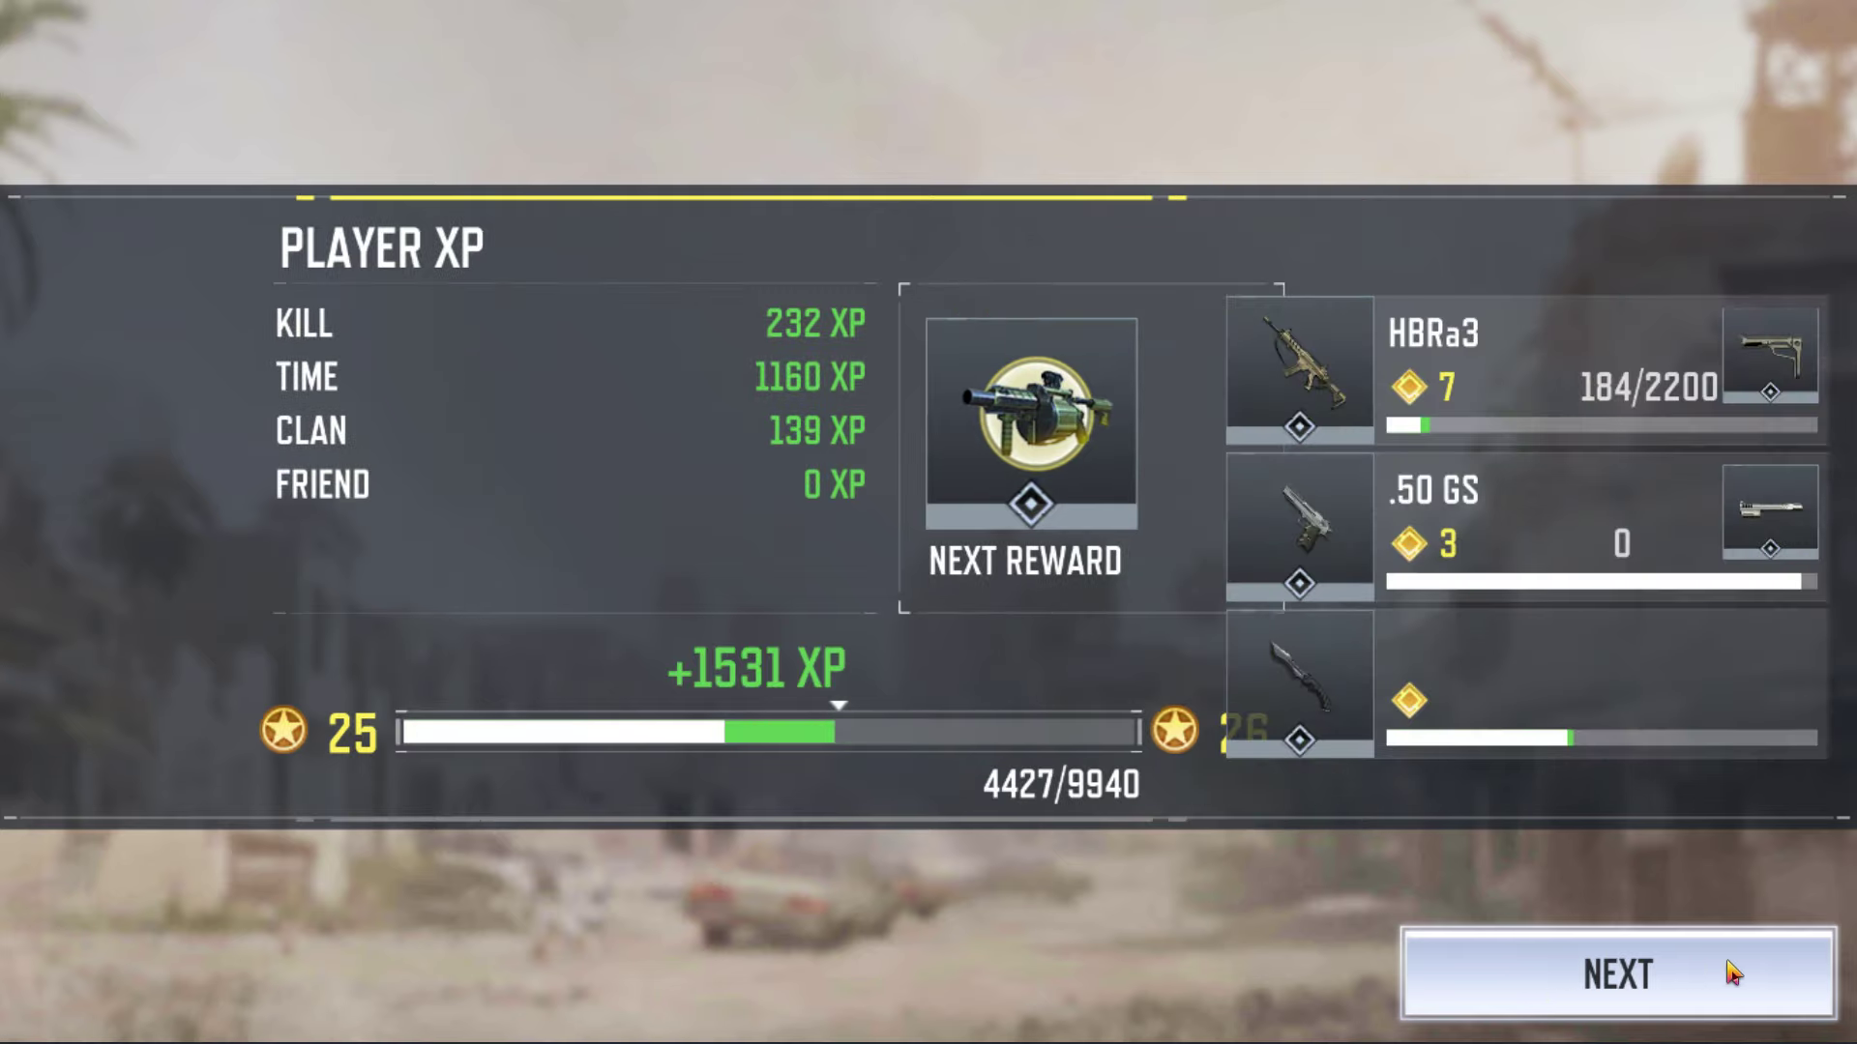
{"action": "left_click", "coordinate": [1677, 974]}
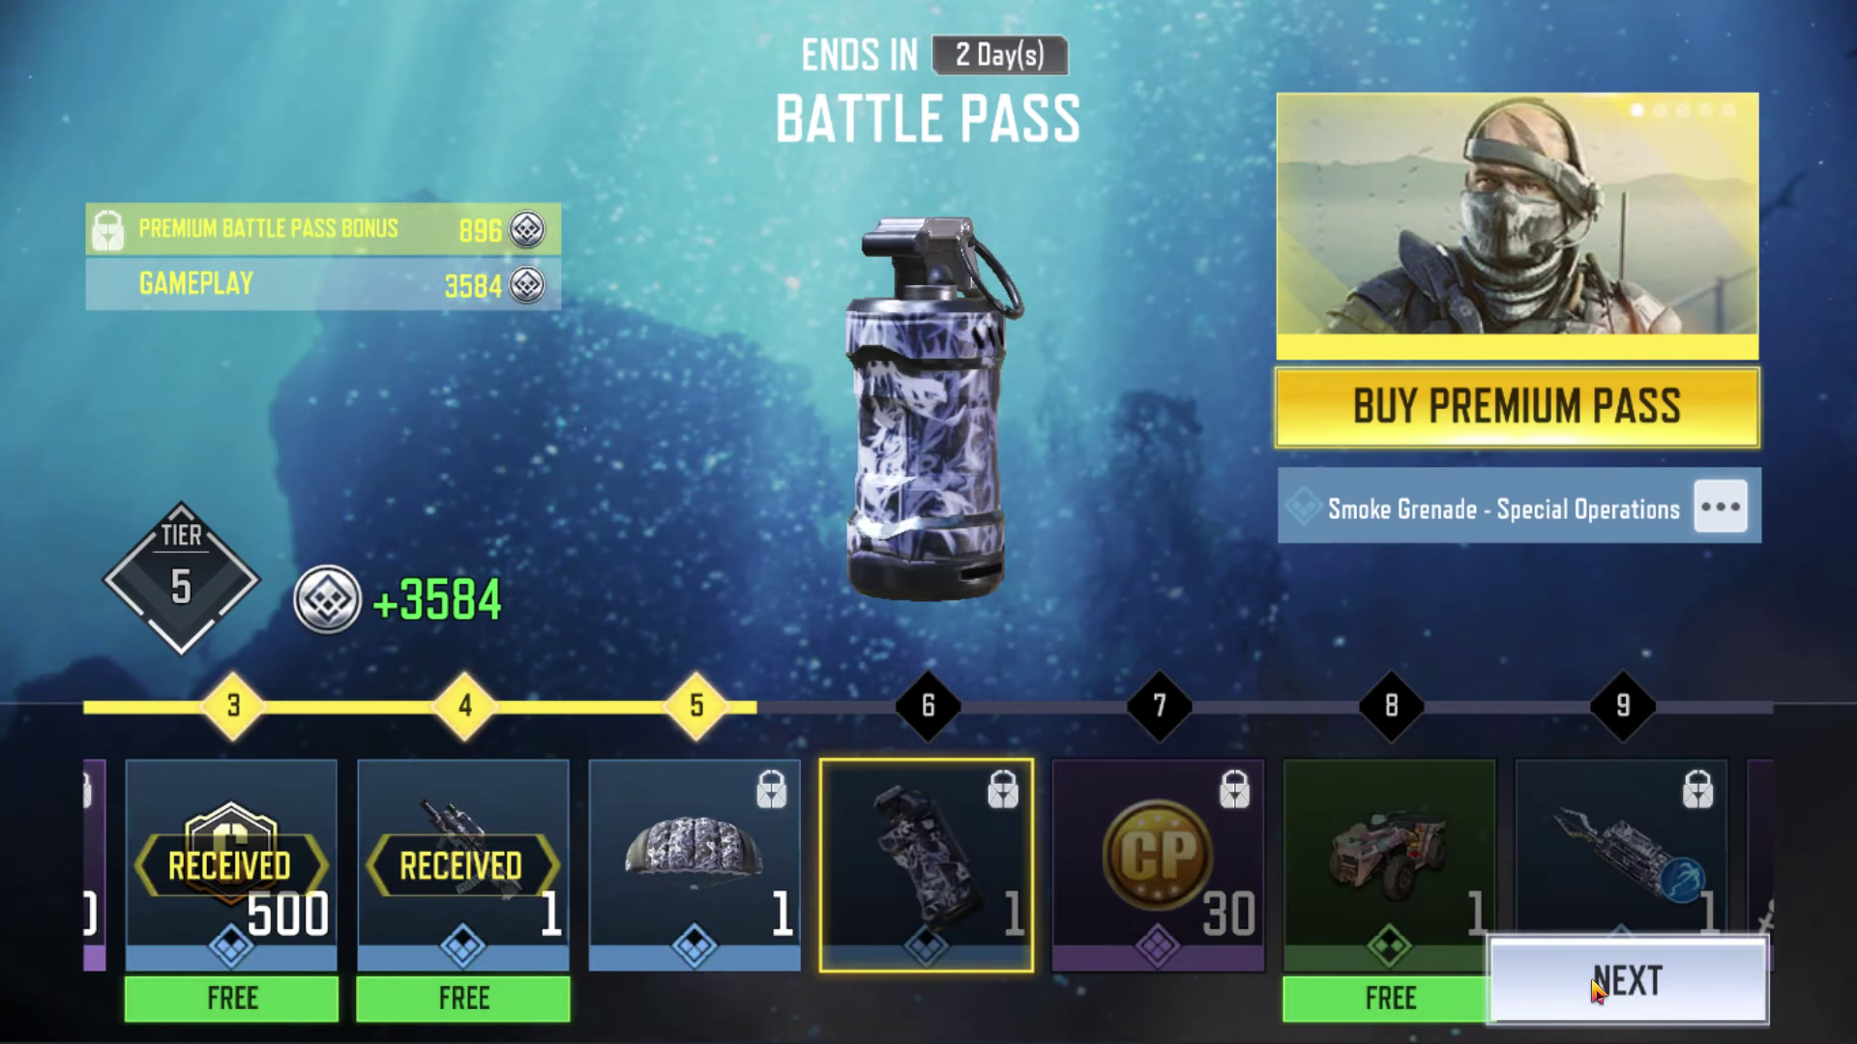